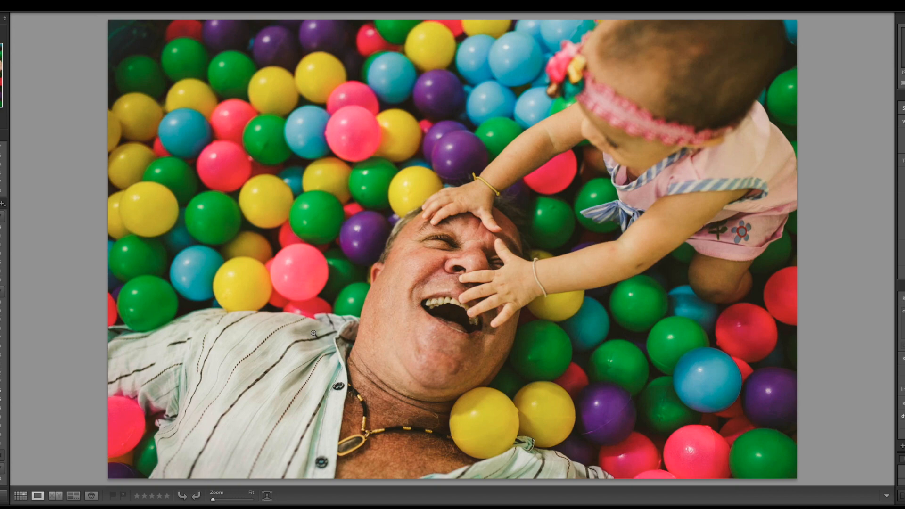
- Switch to the browser and reposition the YouTube window so its live chat shows at the screen's edge, and return to Lightroom
{"action": "key", "text": "super+Tab"}
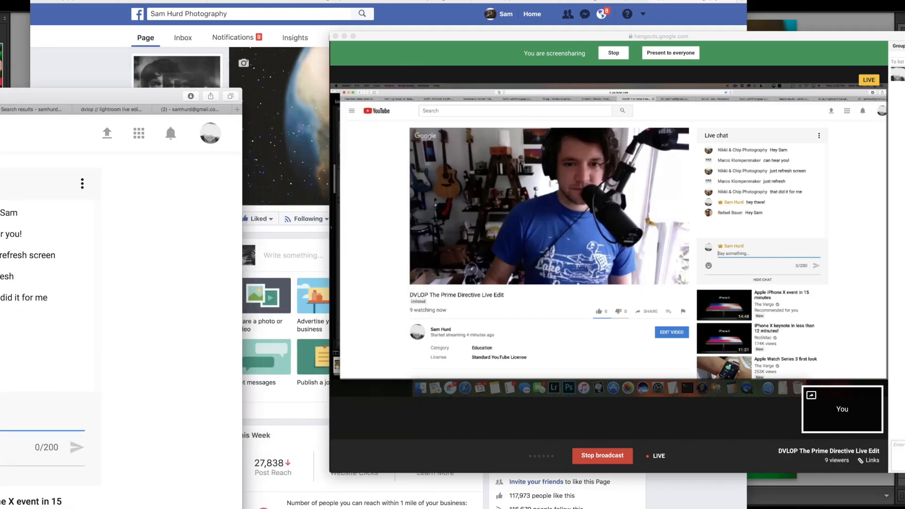
{"action": "left_click_drag", "start_coordinate": [0, 98], "coordinate": [904, 264]}
{"action": "left_click_drag", "start_coordinate": [256, 260], "coordinate": [484, 199]}
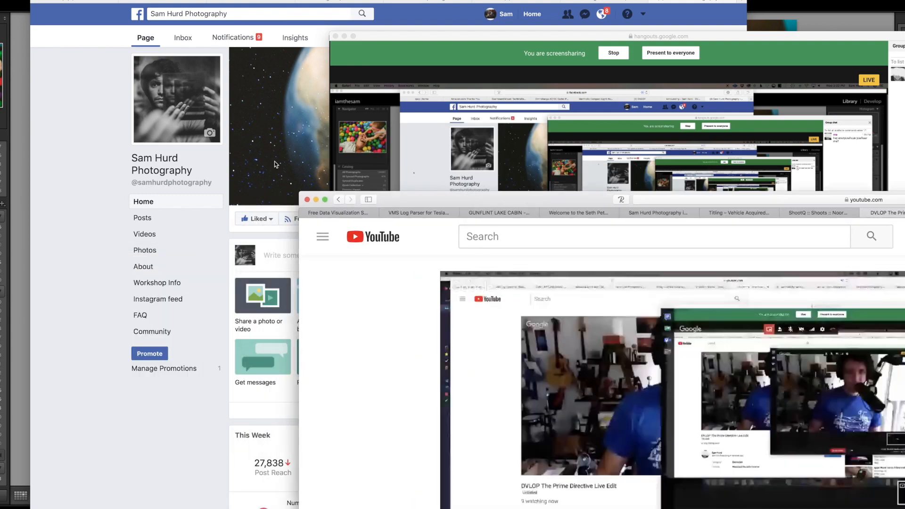
{"action": "left_click_drag", "start_coordinate": [404, 201], "coordinate": [0, 175]}
{"action": "left_click_drag", "start_coordinate": [756, 172], "coordinate": [122, 189]}
{"action": "key", "text": "super+Tab"}
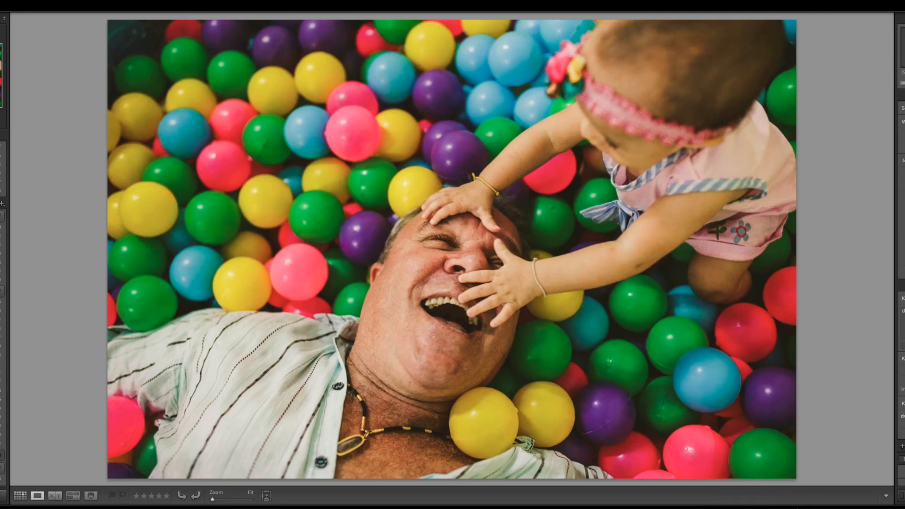
{"action": "key", "text": "super+Tab"}
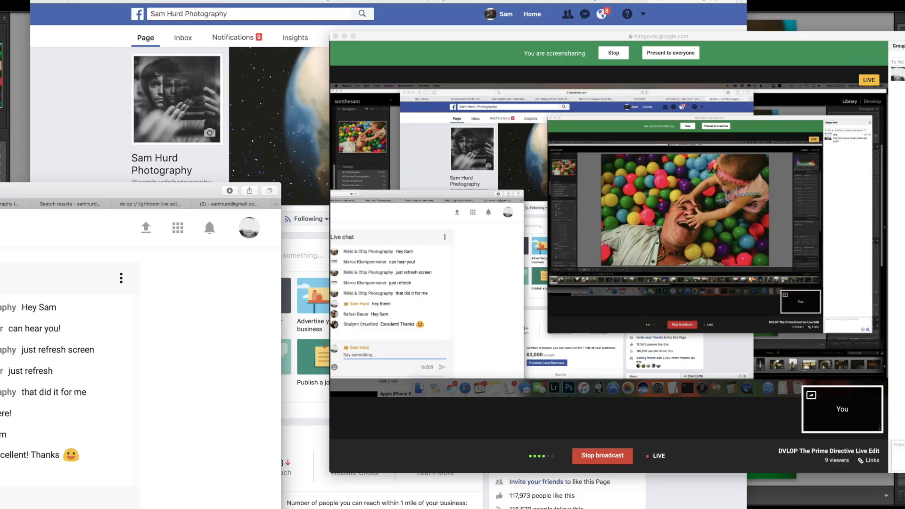
{"action": "key", "text": "super+Tab"}
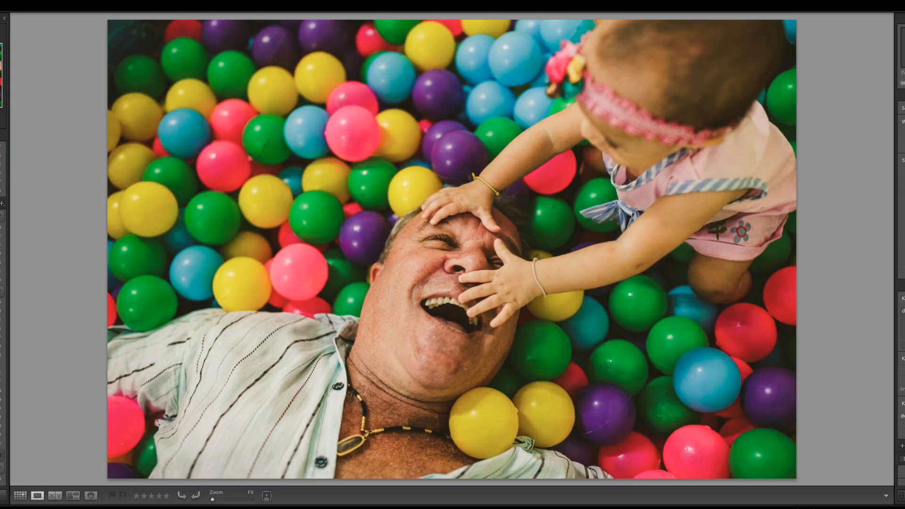
- Narrow the Lightroom window and raise the YouTube window so the live chat stays visible beside the photo
{"action": "left_click_drag", "start_coordinate": [0, 258], "coordinate": [173, 258]}
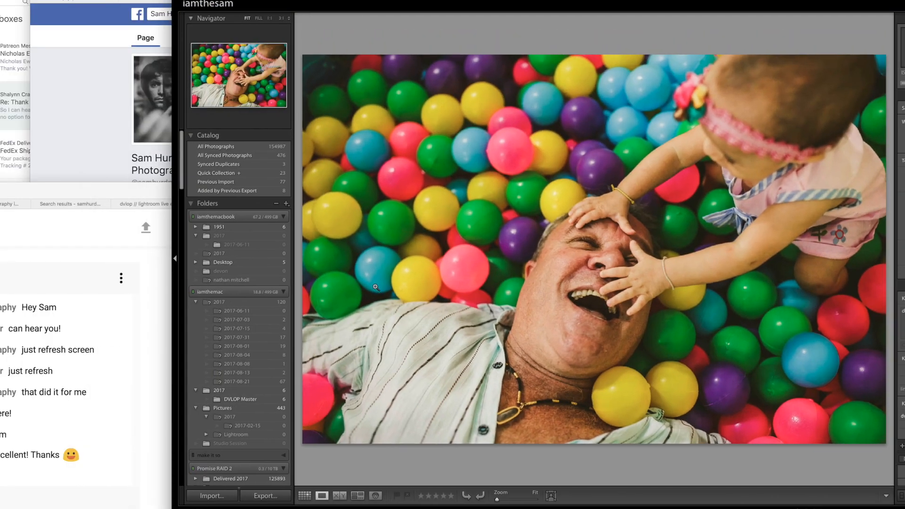
{"action": "left_click_drag", "start_coordinate": [81, 191], "coordinate": [76, 79]}
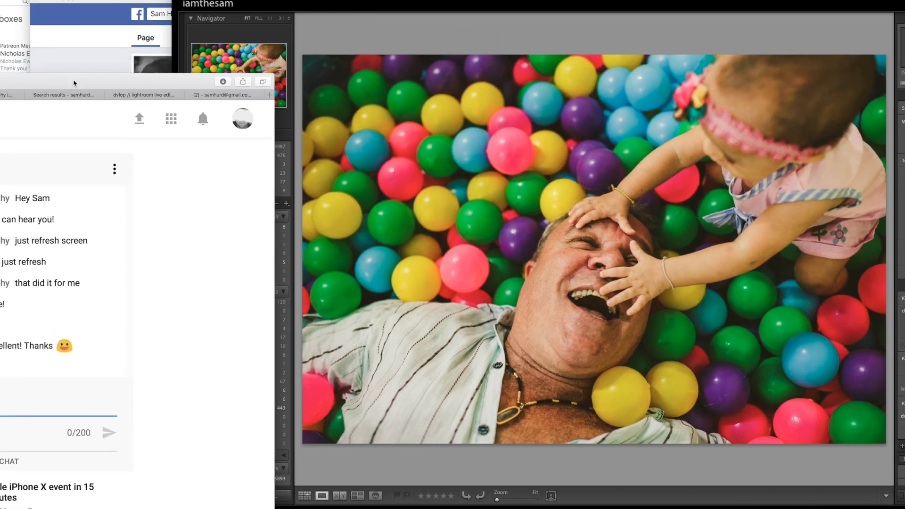
{"action": "left_click", "coordinate": [730, 21]}
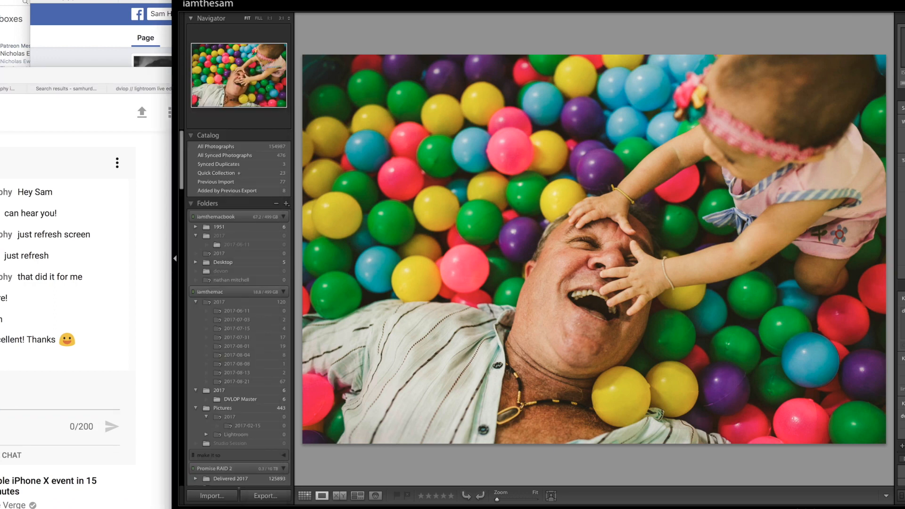
- Open the ball pit photo for developing, collapse the DVLOP - CHRISMAN STUDIOS preset folder and expand the master key dvlop folder
{"action": "key", "text": "d"}
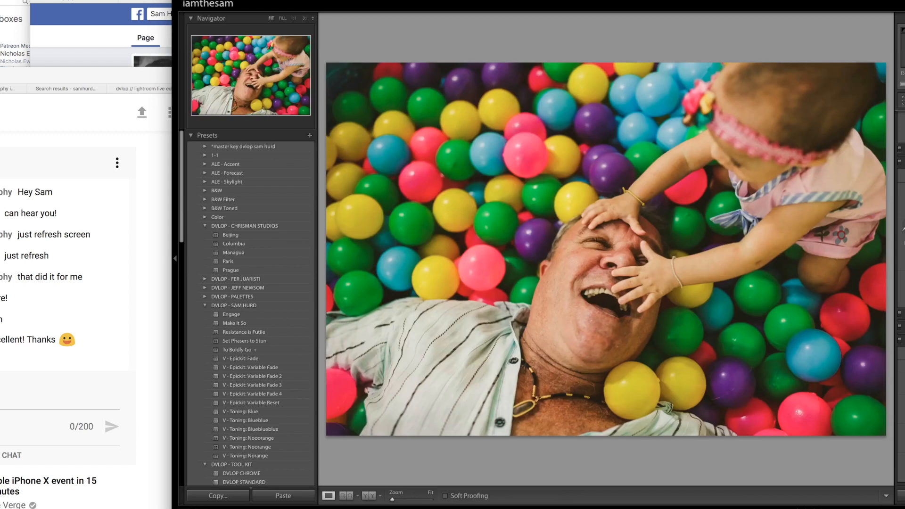
{"action": "left_click", "coordinate": [205, 226]}
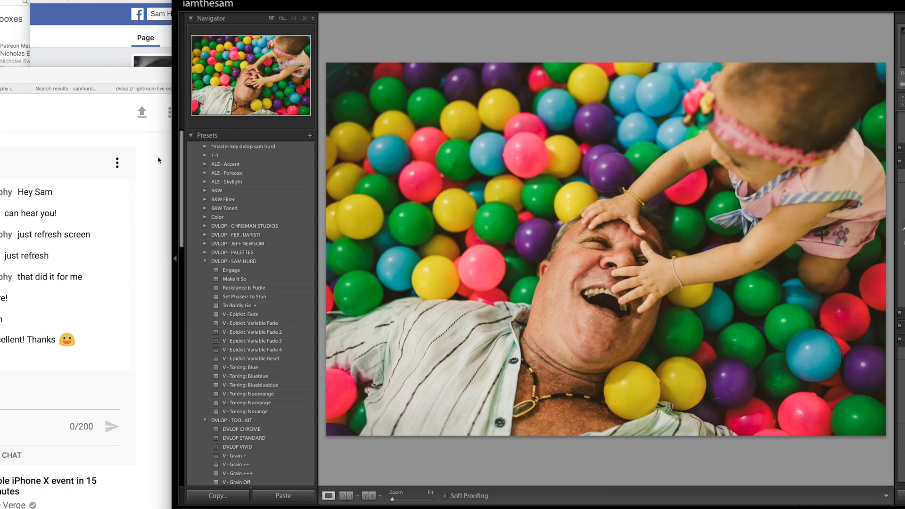
{"action": "mouse_move", "coordinate": [58, 81]}
{"action": "left_mouse_down"}
{"action": "mouse_move", "coordinate": [560, 71]}
{"action": "mouse_move", "coordinate": [2, 82]}
{"action": "mouse_move", "coordinate": [80, 87]}
{"action": "mouse_move", "coordinate": [52, 89]}
{"action": "mouse_move", "coordinate": [55, 81]}
{"action": "left_mouse_up"}
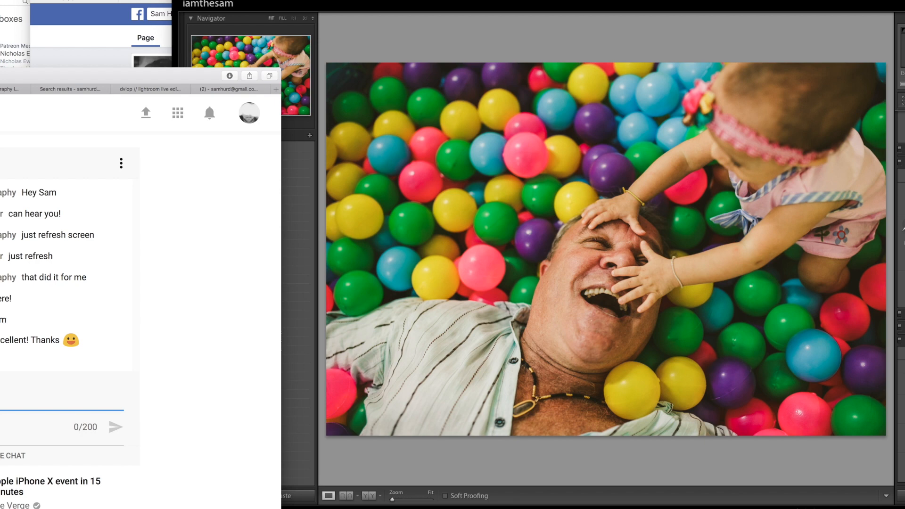
{"action": "left_click", "coordinate": [368, 2]}
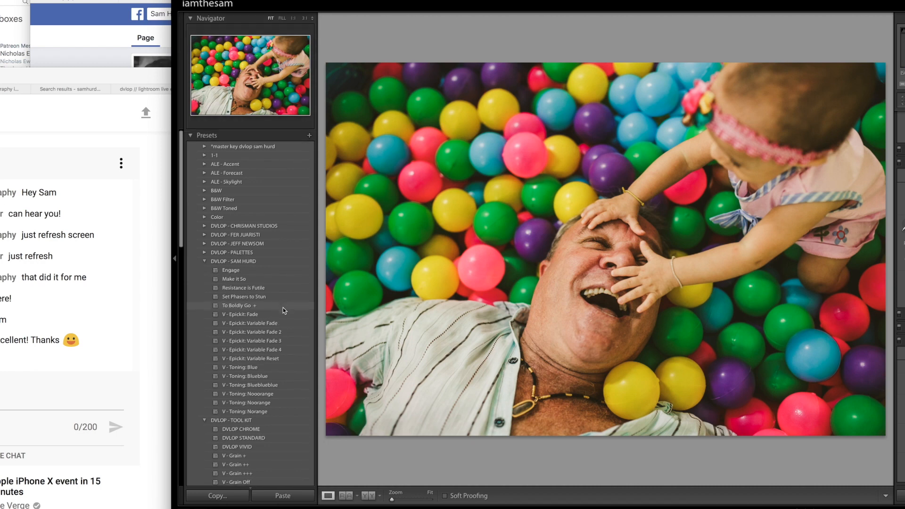
{"action": "left_click", "coordinate": [205, 146]}
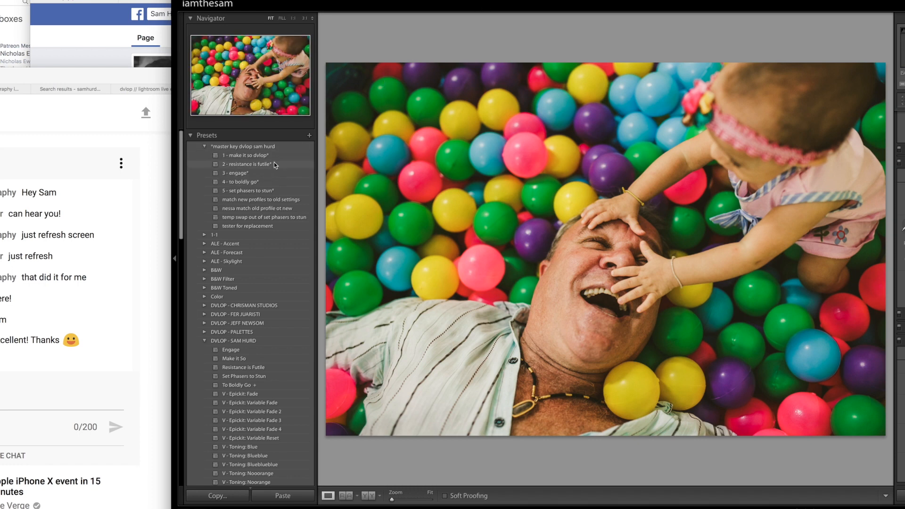
- Look through the Tone Curve, HSL, Split Toning and Detail settings of the ball pit photo and return to the Basic adjustments
{"action": "scroll", "coordinate": [901, 302], "scroll_direction": "up", "scroll_amount": 10}
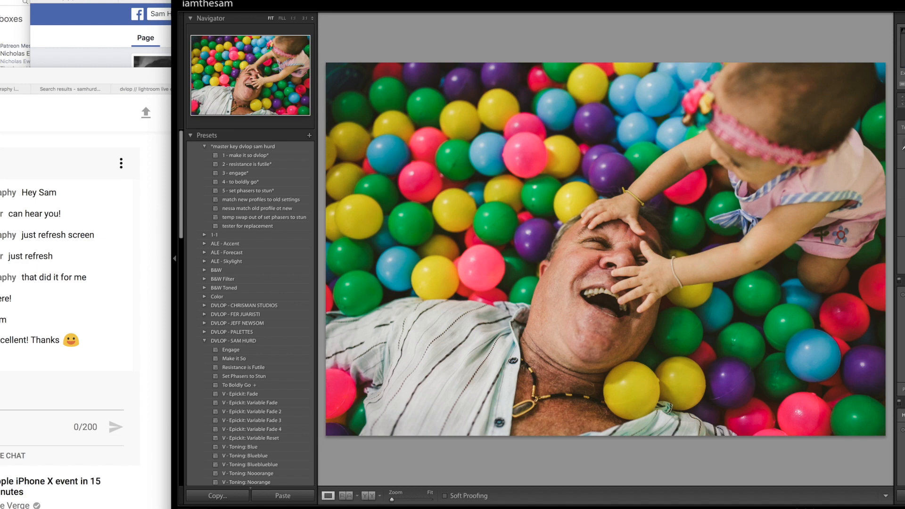
{"action": "key", "text": "super+2"}
{"action": "key", "text": "super+3"}
{"action": "key", "text": "super+4"}
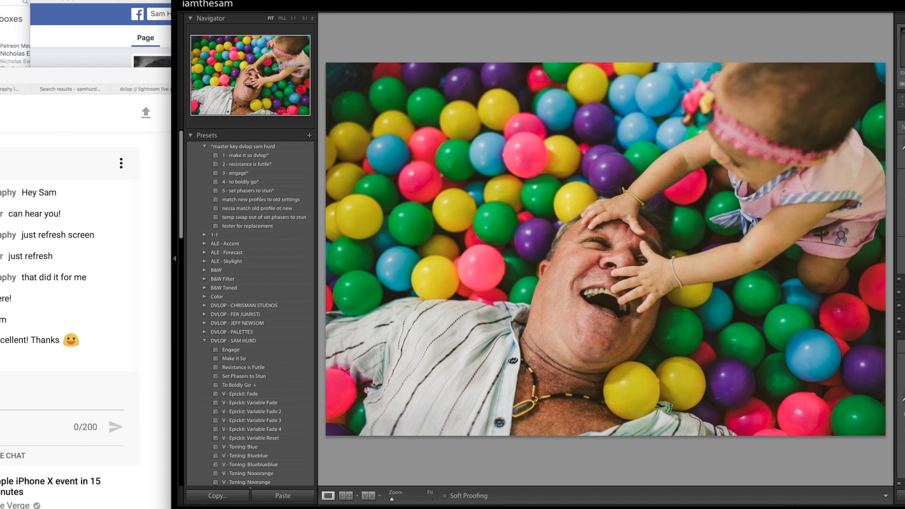
{"action": "key", "text": "super+5"}
{"action": "key", "text": "super+1"}
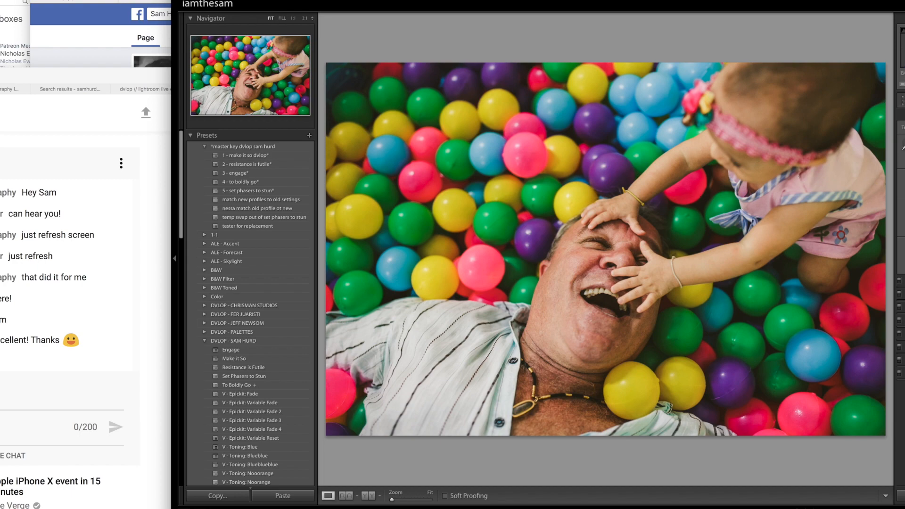
- Inspect the coloured balls at 1:1, and view the wheat field wedding photo before returning to the ball pit photo
{"action": "left_click", "coordinate": [399, 152]}
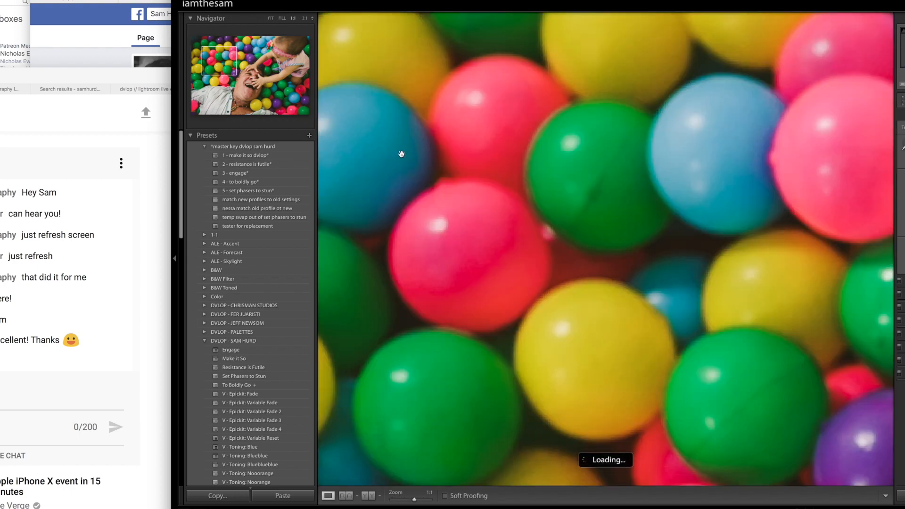
{"action": "left_click", "coordinate": [466, 218]}
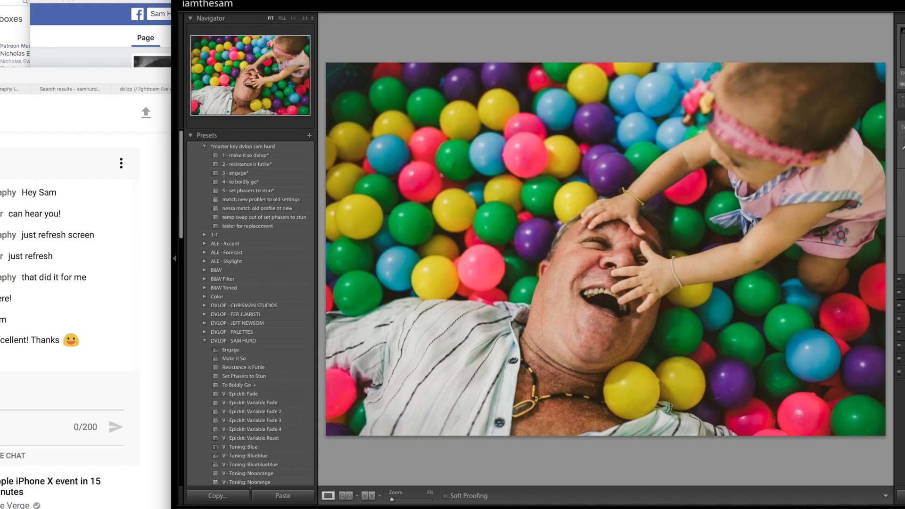
{"action": "key", "text": "Right"}
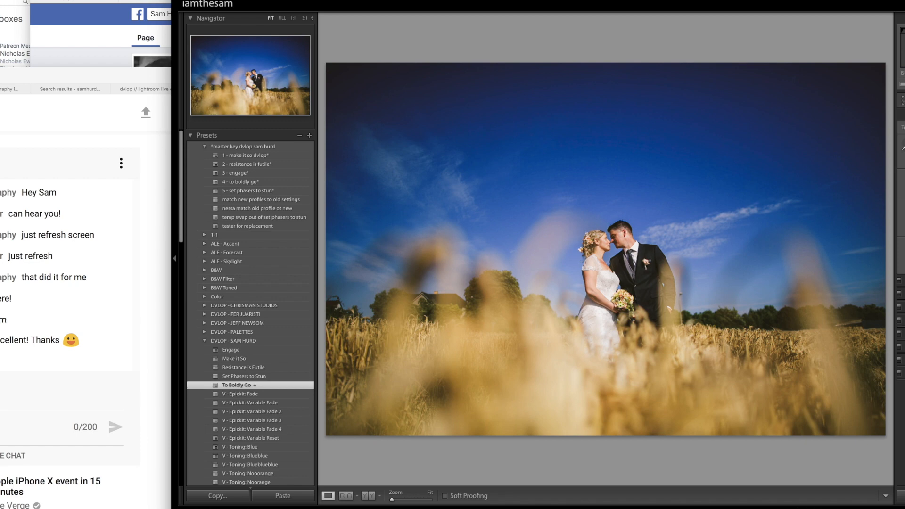
{"action": "key", "text": "Right"}
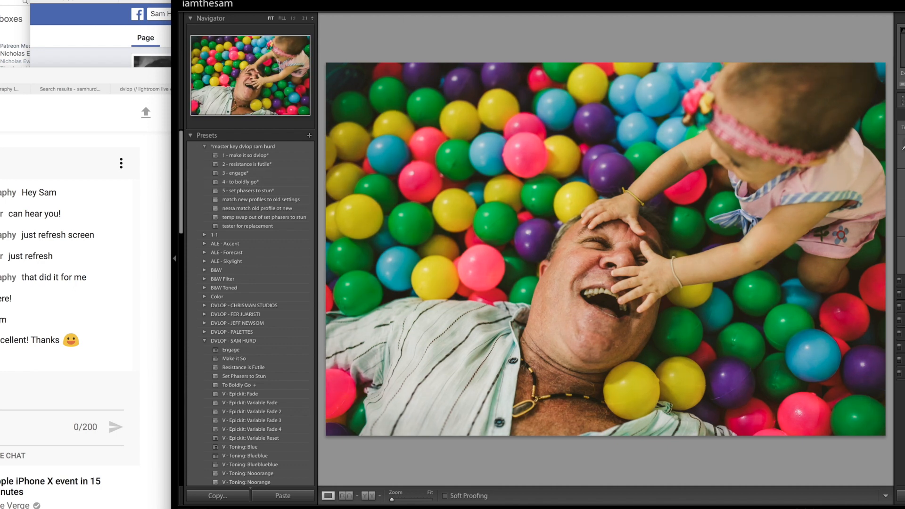
- Select the graduated filter over the centre of the ball pit photo and delete it
{"action": "key", "text": "m"}
{"action": "left_click", "coordinate": [612, 206]}
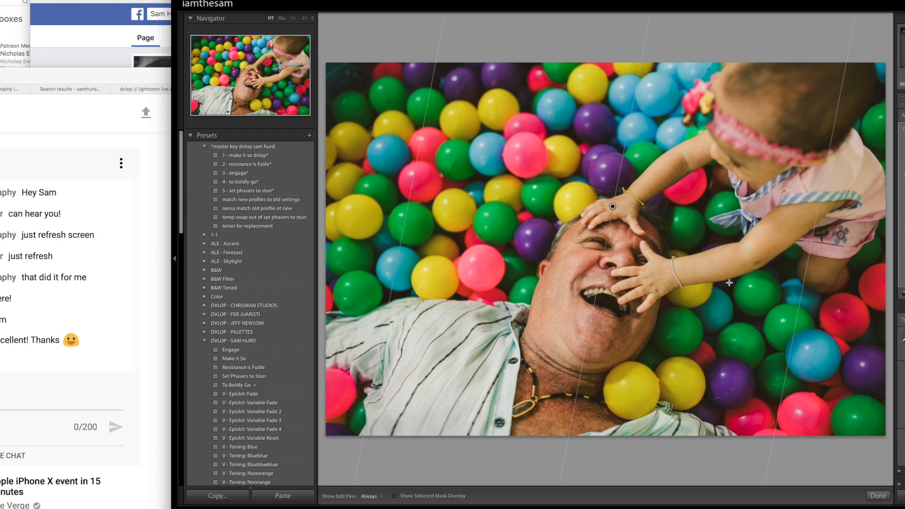
{"action": "key", "text": "Delete"}
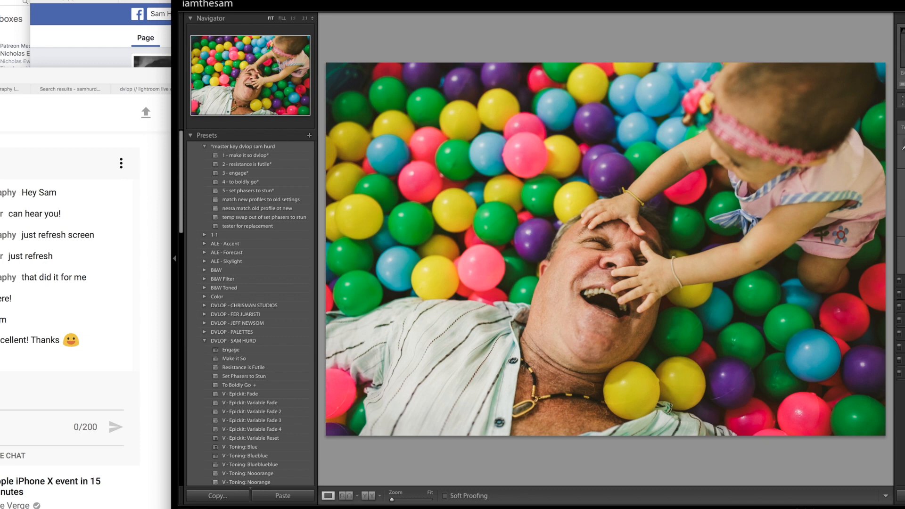
- Draw two diagonal graduated filters across the ball pit photo and compare the edit with the original version
{"action": "left_click_drag", "start_coordinate": [451, 142], "coordinate": [754, 245]}
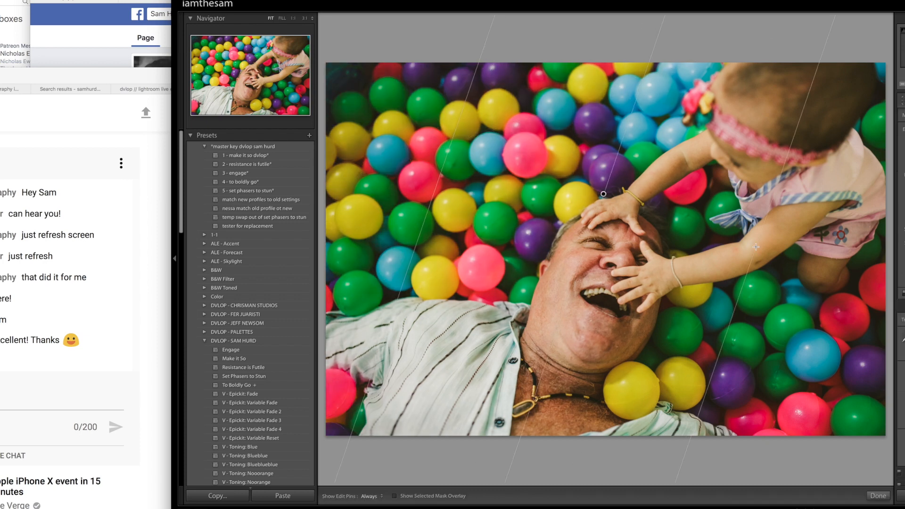
{"action": "left_click_drag", "start_coordinate": [359, 99], "coordinate": [714, 280]}
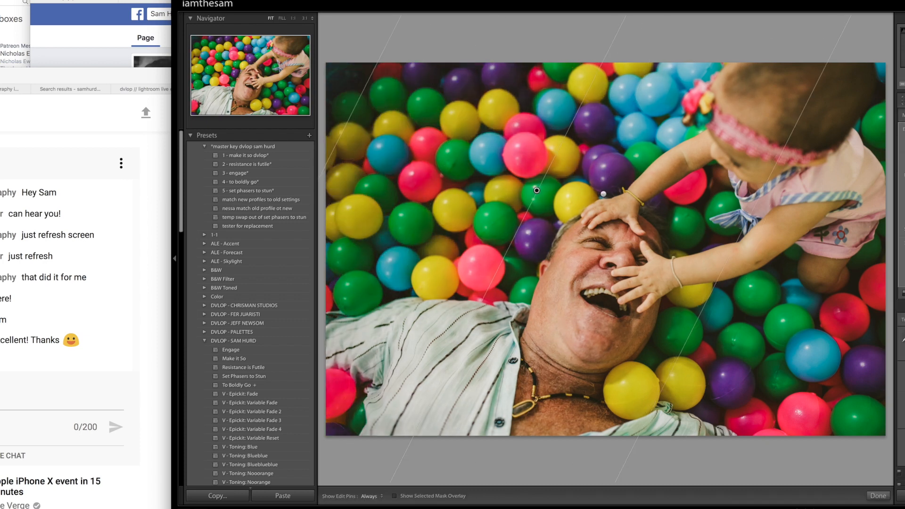
{"action": "key", "text": "m"}
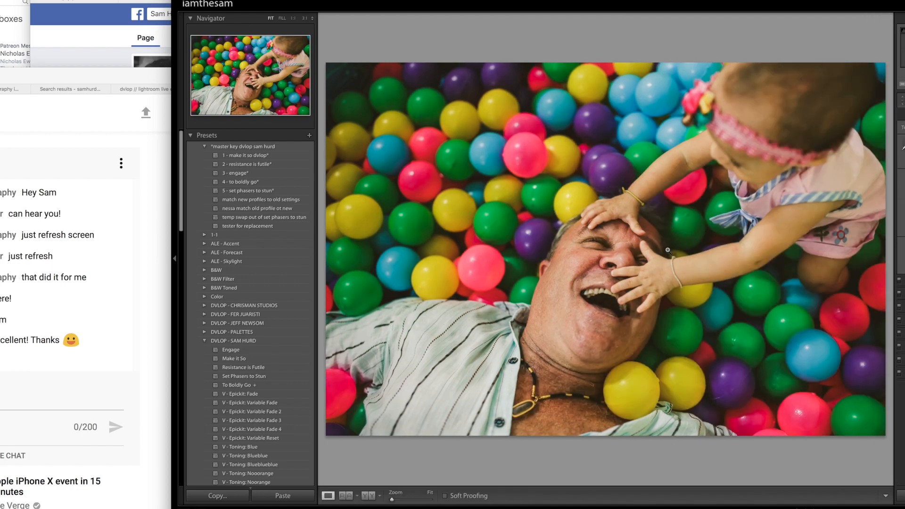
{"action": "key", "text": "backslash"}
{"action": "key", "text": "backslash"}
- Open the photo of the family at the fountain and brighten it by raising the exposure three increments
{"action": "key", "text": "Right"}
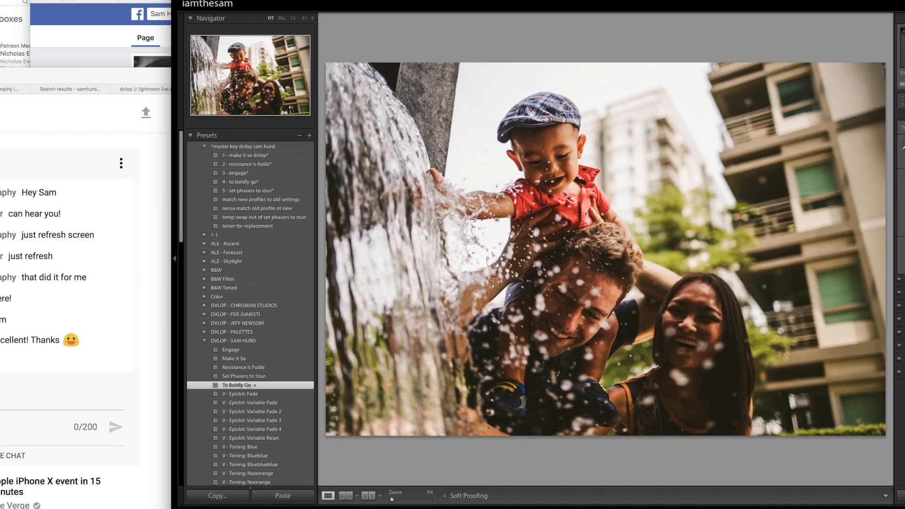
{"action": "key", "text": "equal"}
{"action": "key", "text": "equal"}
{"action": "key", "text": "equal"}
{"action": "key", "text": "equal"}
{"action": "key", "text": "equal"}
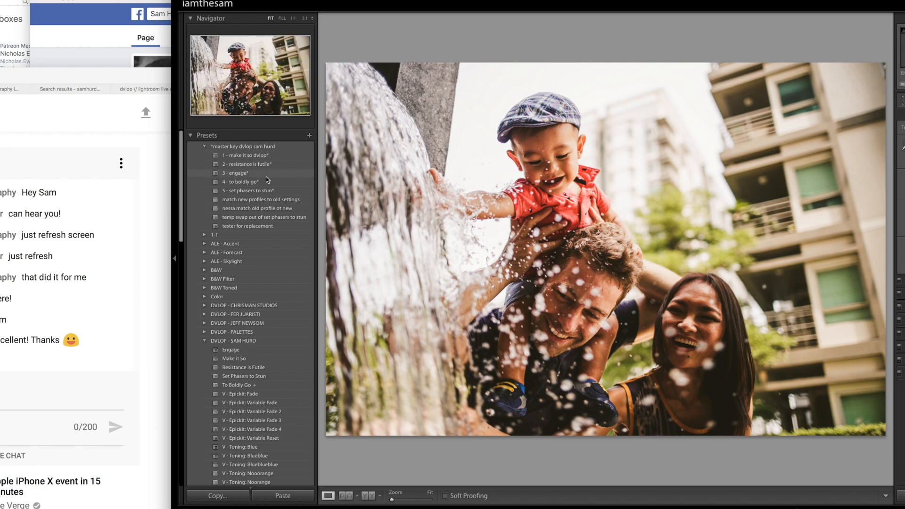
- Apply the "1 - make it so dvlop*" and "V - Toning: Norange" presets to the fountain photo and check its bright background at 1:1
{"action": "left_click", "coordinate": [266, 157]}
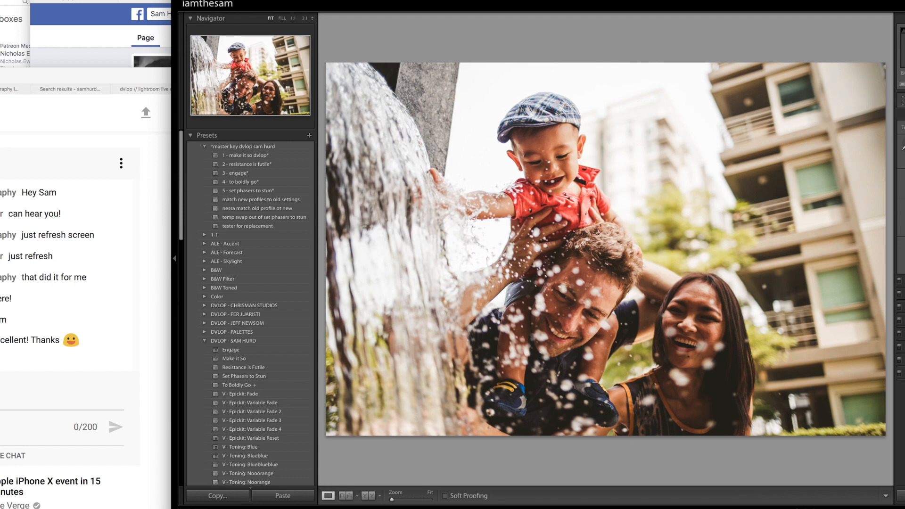
{"action": "scroll", "coordinate": [279, 413], "scroll_direction": "down", "scroll_amount": 3}
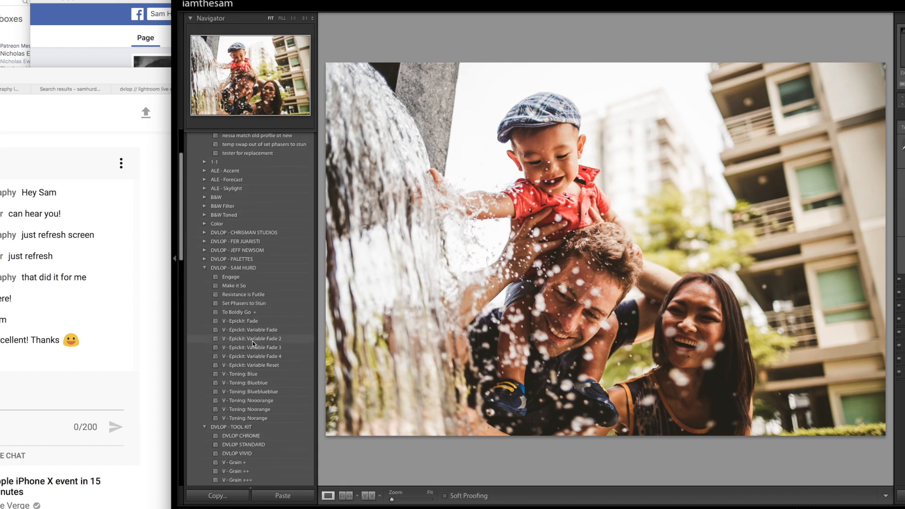
{"action": "left_click", "coordinate": [279, 409]}
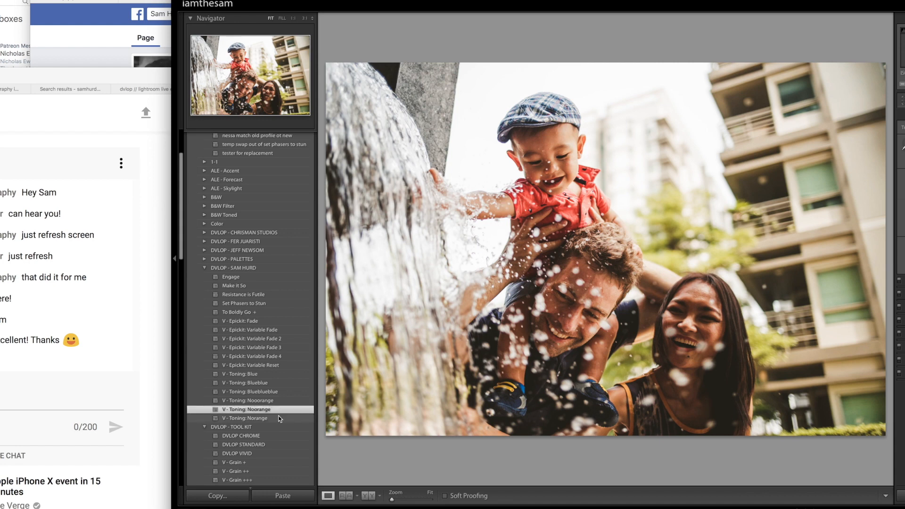
{"action": "left_click", "coordinate": [278, 419]}
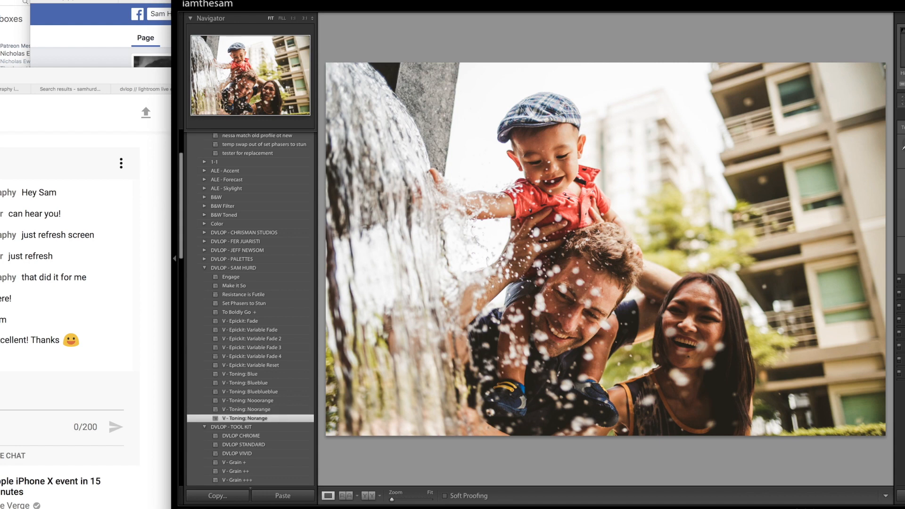
{"action": "left_click", "coordinate": [653, 92]}
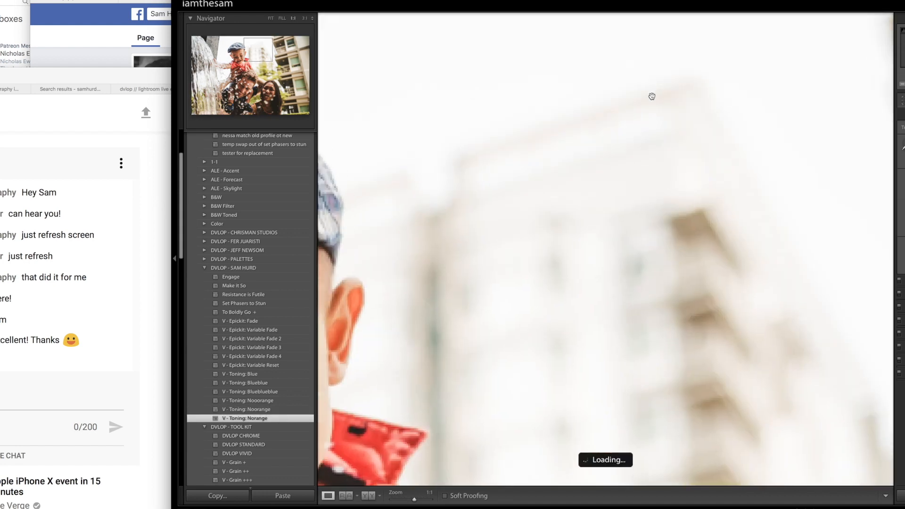
{"action": "left_click", "coordinate": [664, 147]}
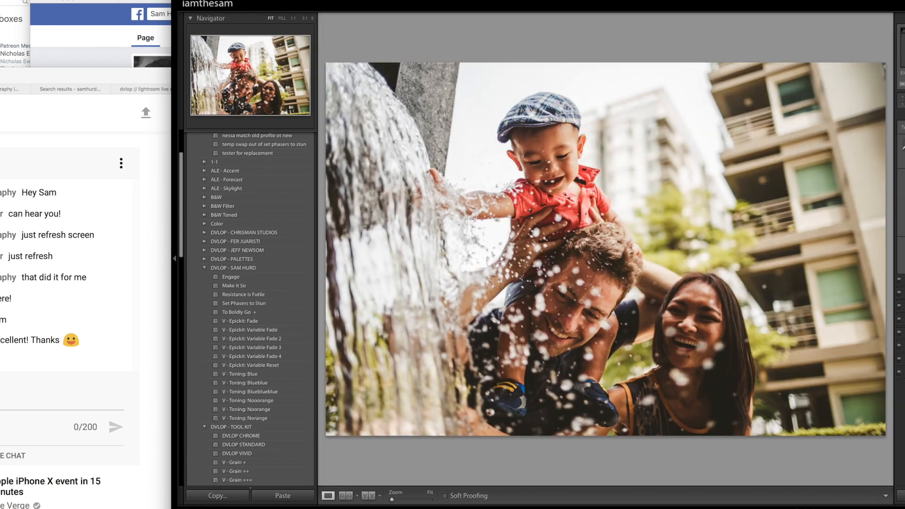
- Try shifting the orange hue of the fountain photo and undo the change
{"action": "left_click", "coordinate": [903, 293]}
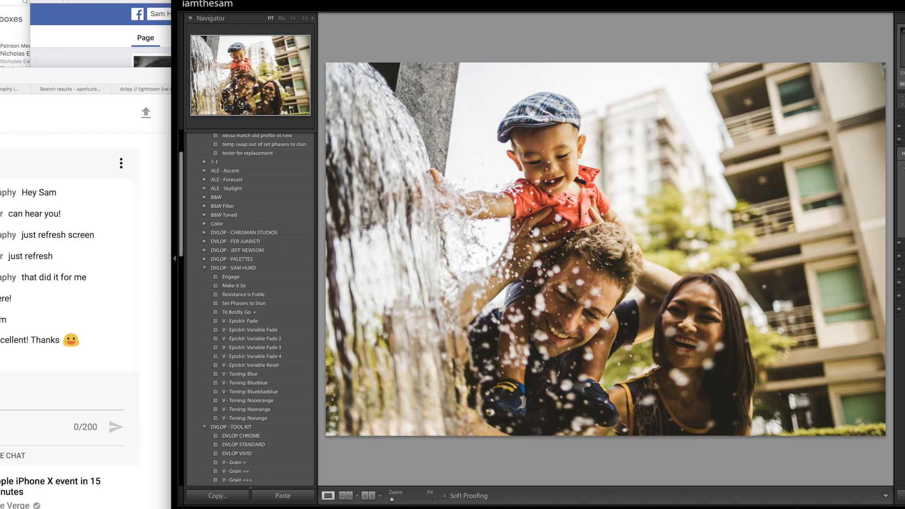
{"action": "key", "text": "ctrl+z"}
{"action": "key", "text": "super+z"}
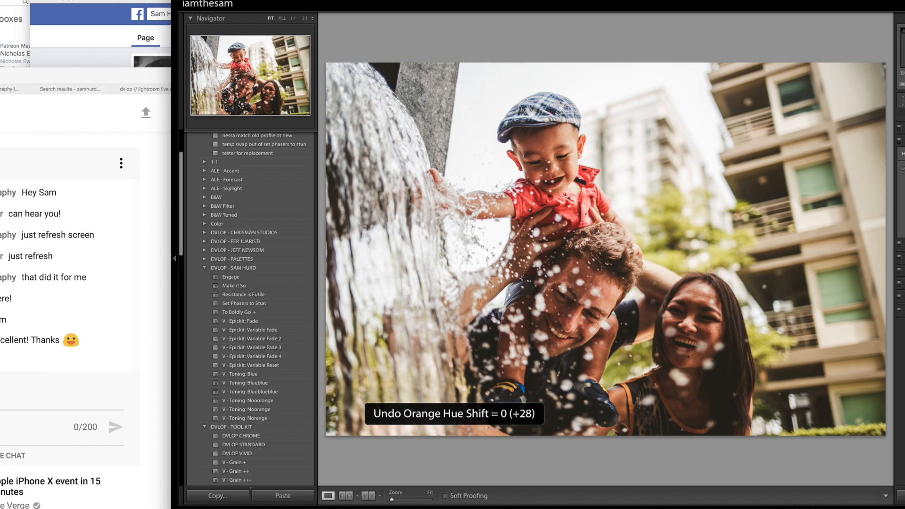
- Inspect the boy at 1:1, try the "Resistance is Futile" preset on the fountain photo and undo it
{"action": "left_click", "coordinate": [504, 158]}
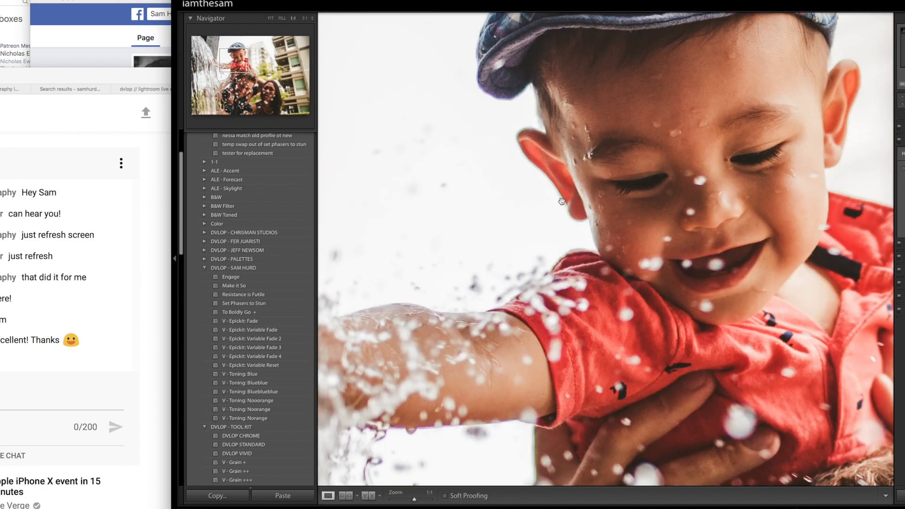
{"action": "left_click", "coordinate": [847, 104]}
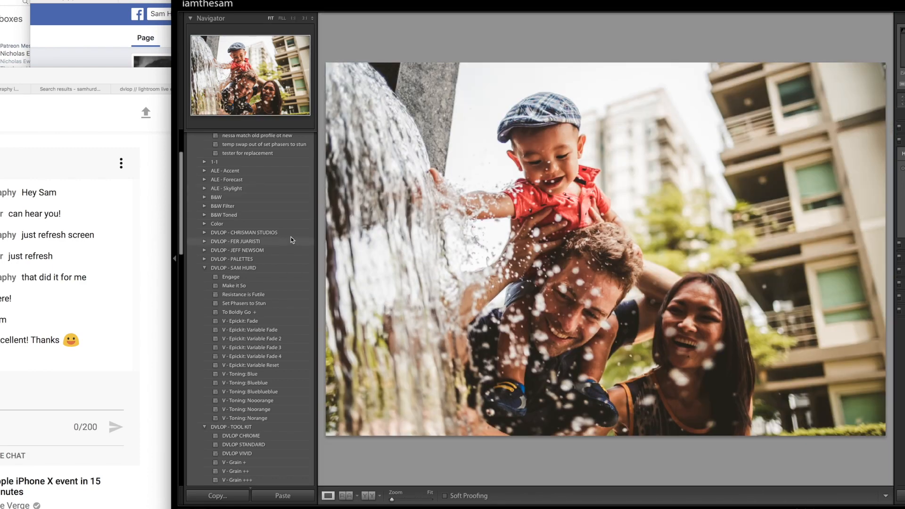
{"action": "left_click", "coordinate": [293, 295]}
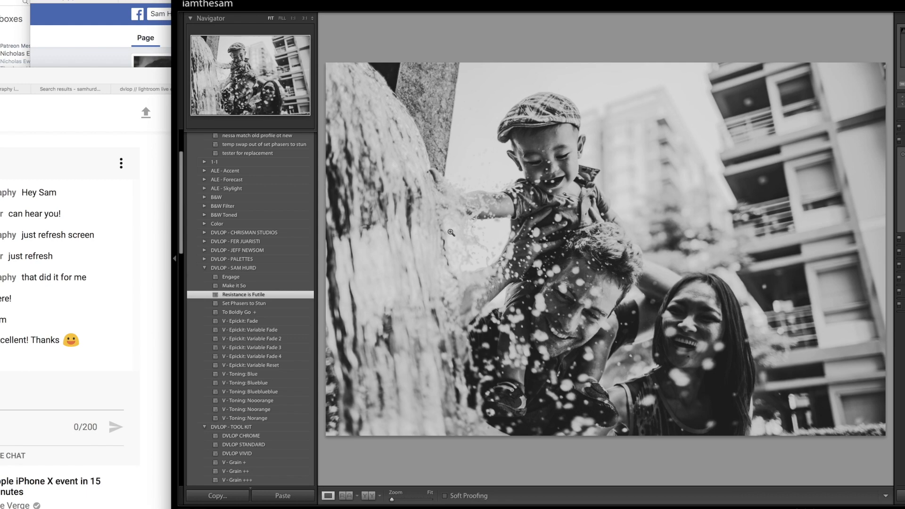
{"action": "key", "text": "ctrl+z"}
- Examine the boy's outline against the bright background at 1:1 and return to the fitted view
{"action": "left_click", "coordinate": [519, 156]}
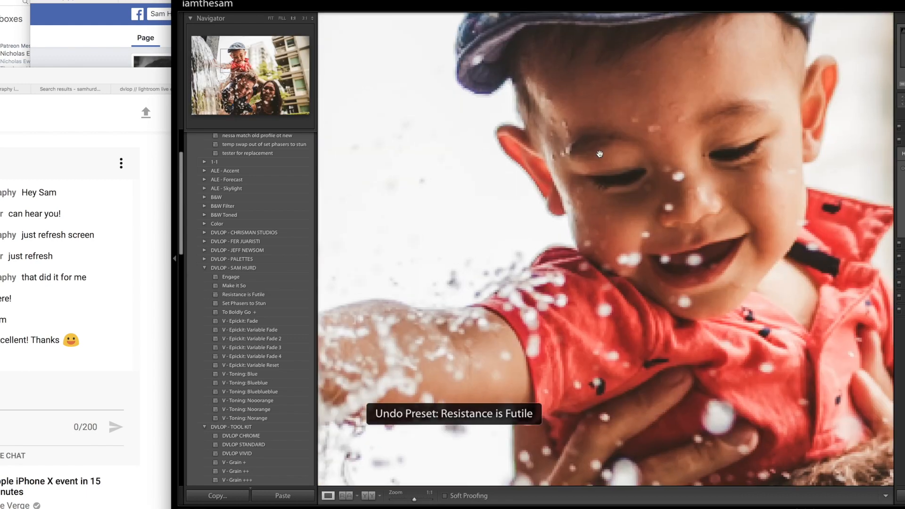
{"action": "left_click", "coordinate": [898, 102]}
{"action": "key", "text": "h"}
{"action": "key", "text": "k"}
{"action": "left_click", "coordinate": [442, 234]}
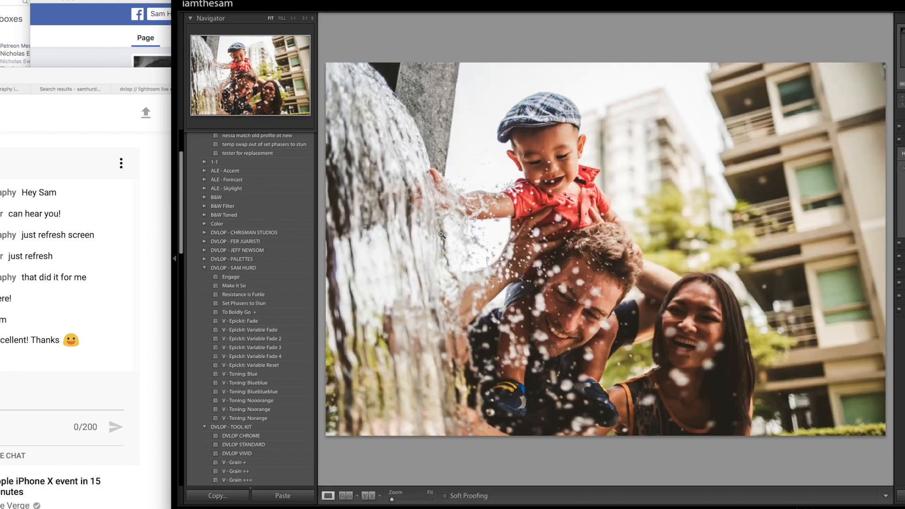
- Convert the fountain photo to black and white with the "Resistance is Futile" preset
{"action": "left_click", "coordinate": [270, 295]}
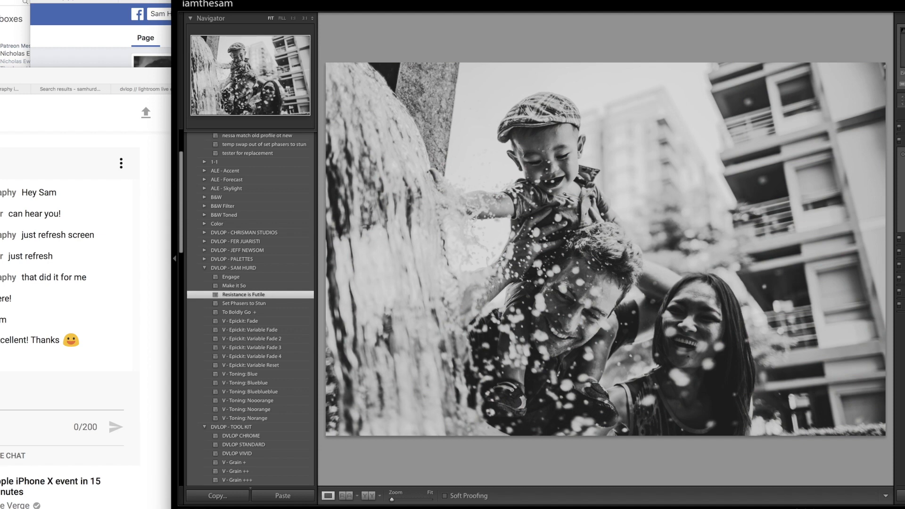
{"action": "key", "text": "super+1"}
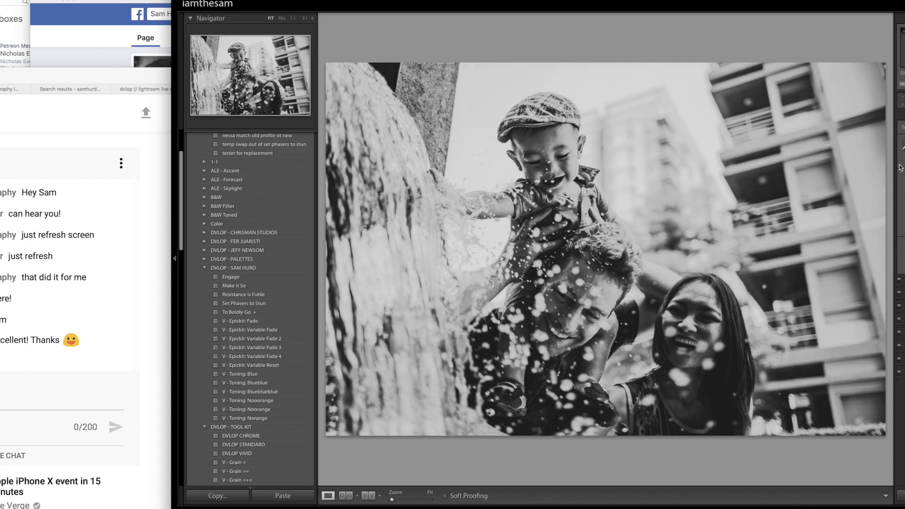
{"action": "left_click", "coordinate": [277, 293]}
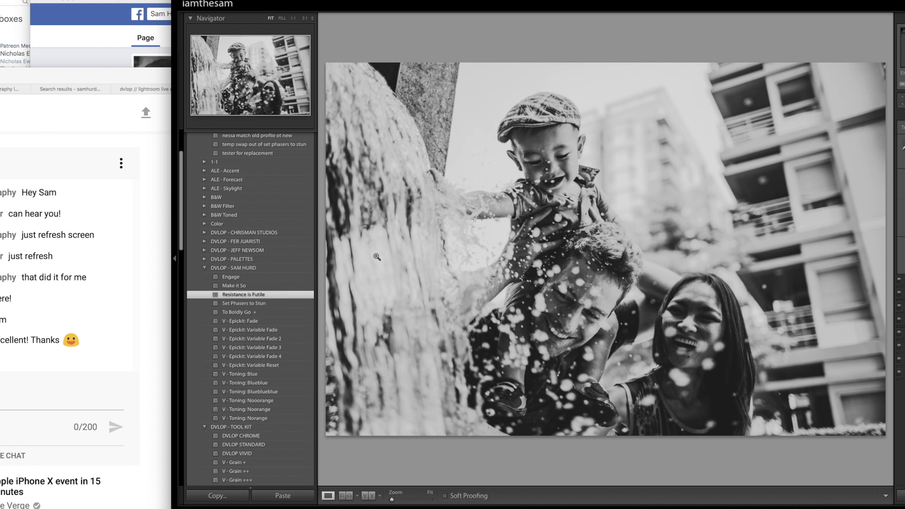
{"action": "left_click", "coordinate": [261, 295]}
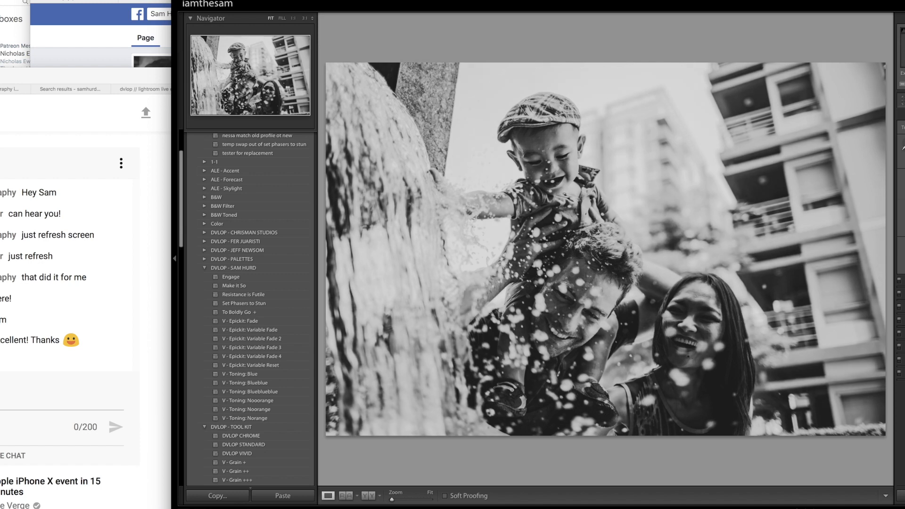
- Draw three angled graduated filters across the black-and-white fountain photo and go to the photo of the bride and groom
{"action": "key", "text": "m"}
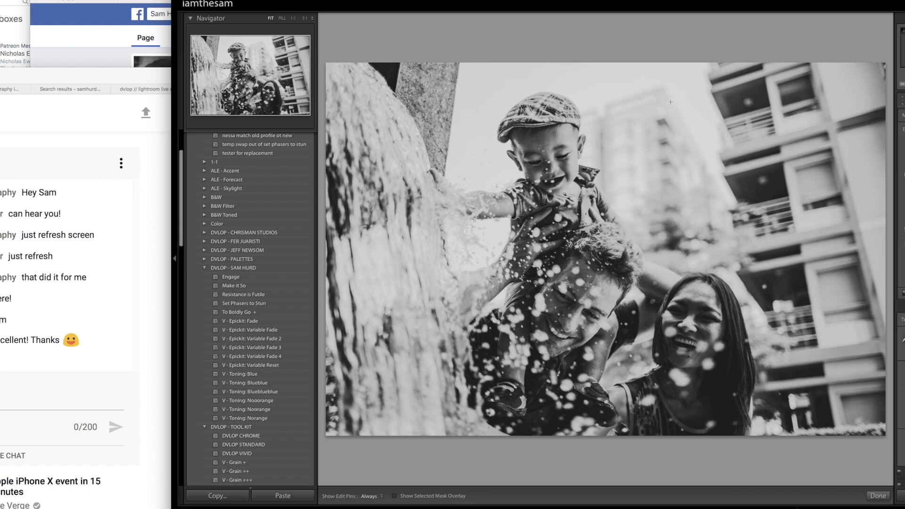
{"action": "left_click_drag", "start_coordinate": [512, 173], "coordinate": [593, 145]}
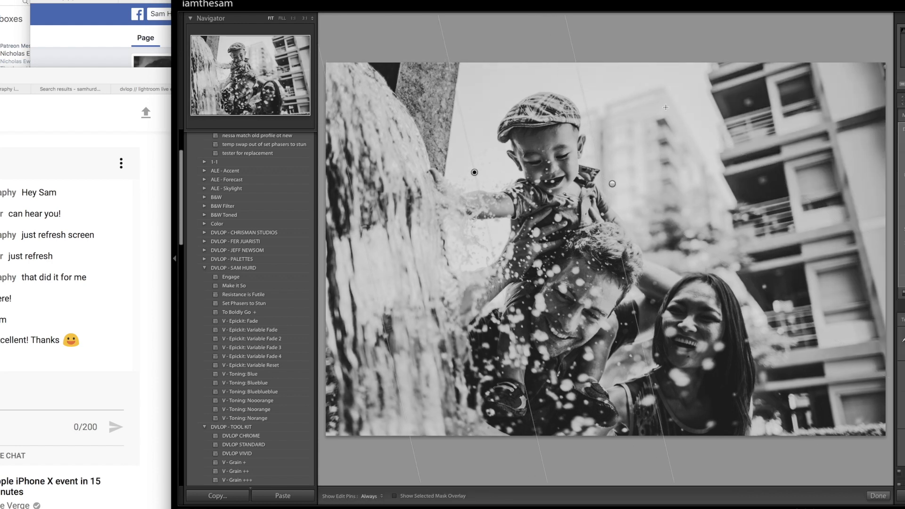
{"action": "left_click_drag", "start_coordinate": [670, 82], "coordinate": [565, 230]}
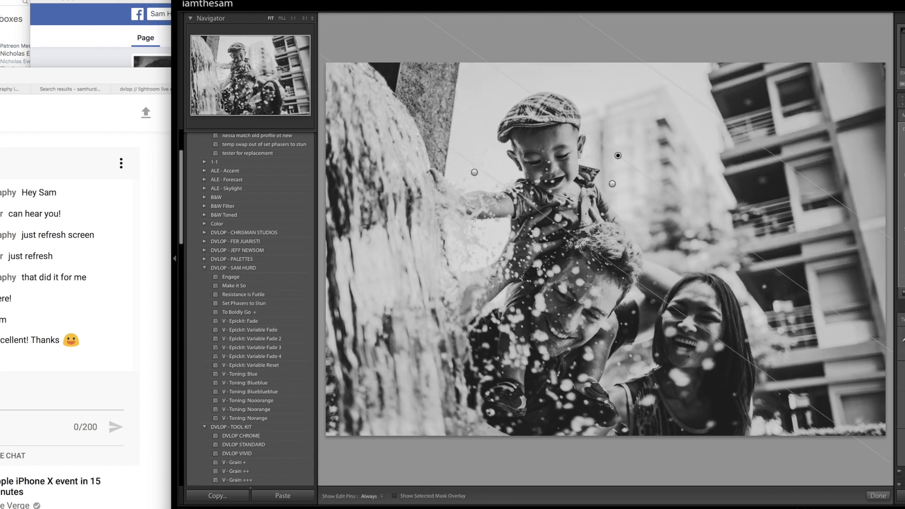
{"action": "key", "text": "m"}
{"action": "key", "text": "Right"}
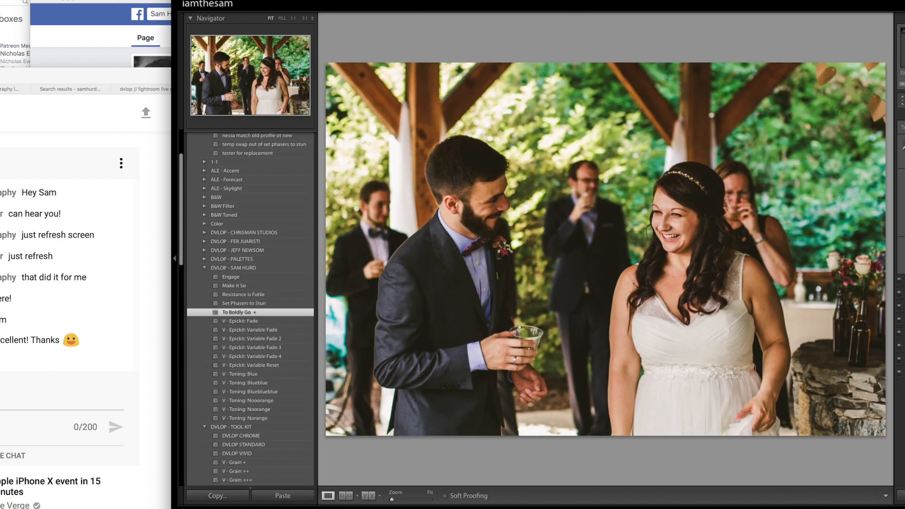
- Crop the bride and groom photo to a wider aspect ratio, trimming off its upper edge
{"action": "key", "text": "r"}
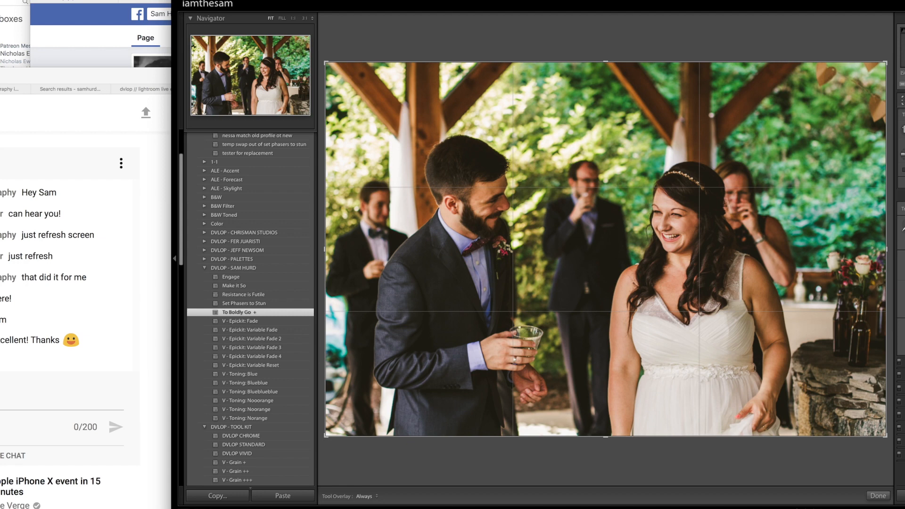
{"action": "key", "text": "shift+a"}
{"action": "left_click_drag", "start_coordinate": [631, 239], "coordinate": [632, 190]}
{"action": "key", "text": "r"}
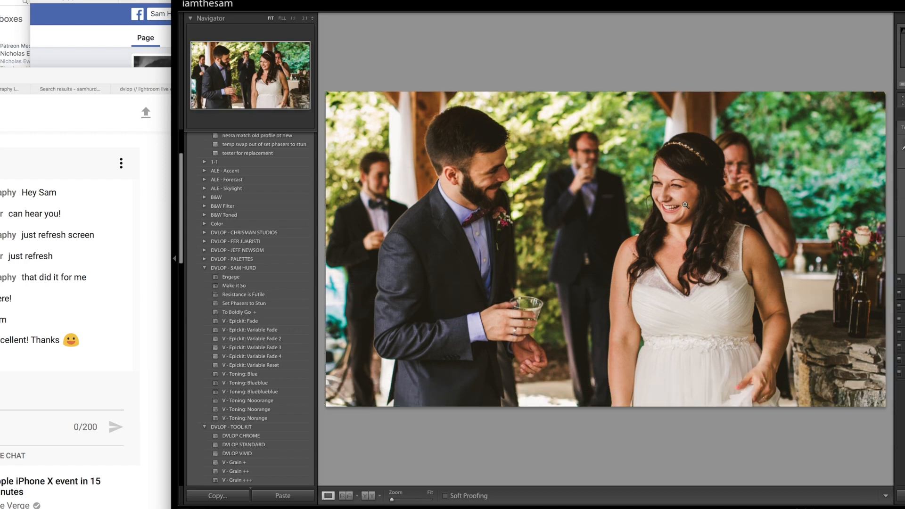
- Shift the live chat window to show more of the messages and reset the bride and groom photo's crop
{"action": "key", "text": "r"}
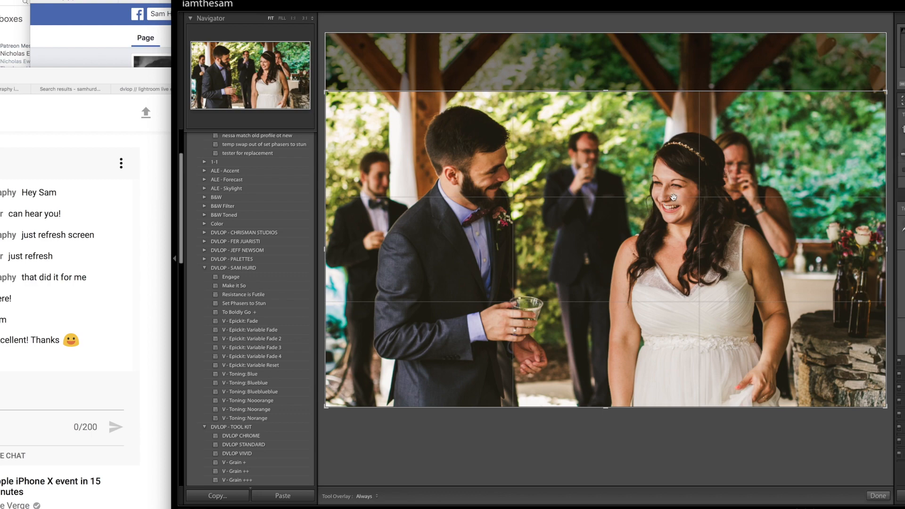
{"action": "left_click_drag", "start_coordinate": [67, 77], "coordinate": [107, 101]}
{"action": "left_click", "coordinate": [490, 4]}
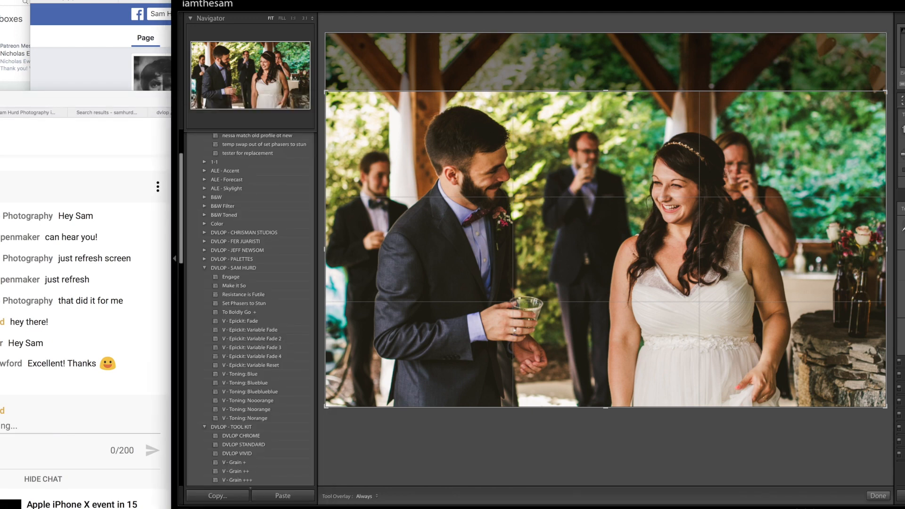
{"action": "key", "text": "super+alt+r"}
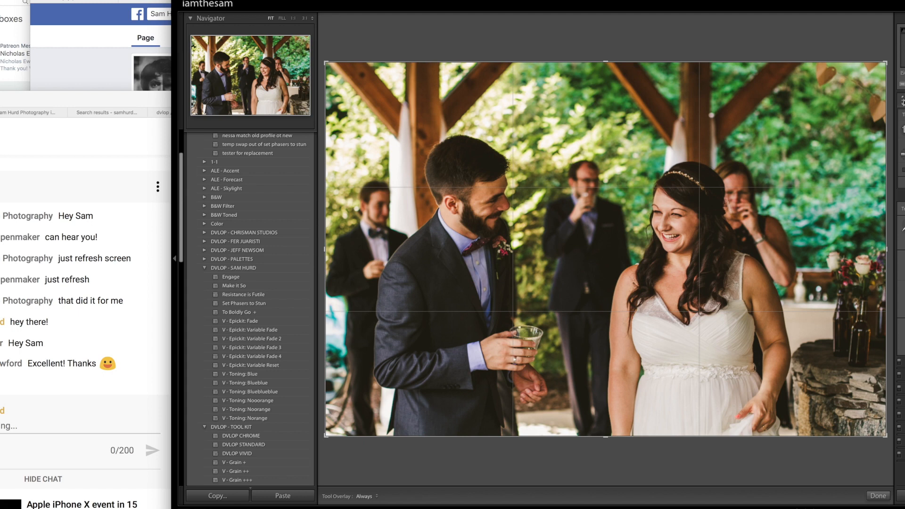
{"action": "key", "text": "Return"}
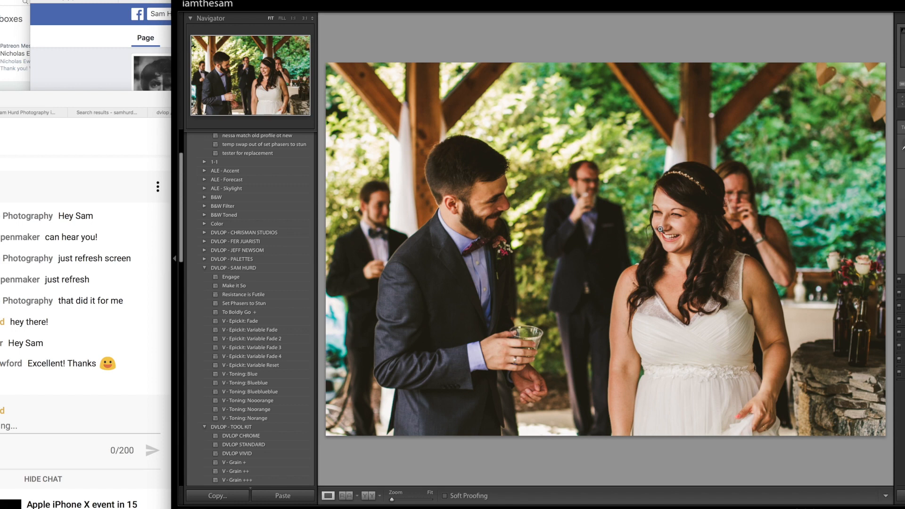
- Recrop the bride and groom photo to a wide aspect ratio, keeping the lower part of the frame
{"action": "scroll", "coordinate": [290, 240], "scroll_direction": "down", "scroll_amount": 3}
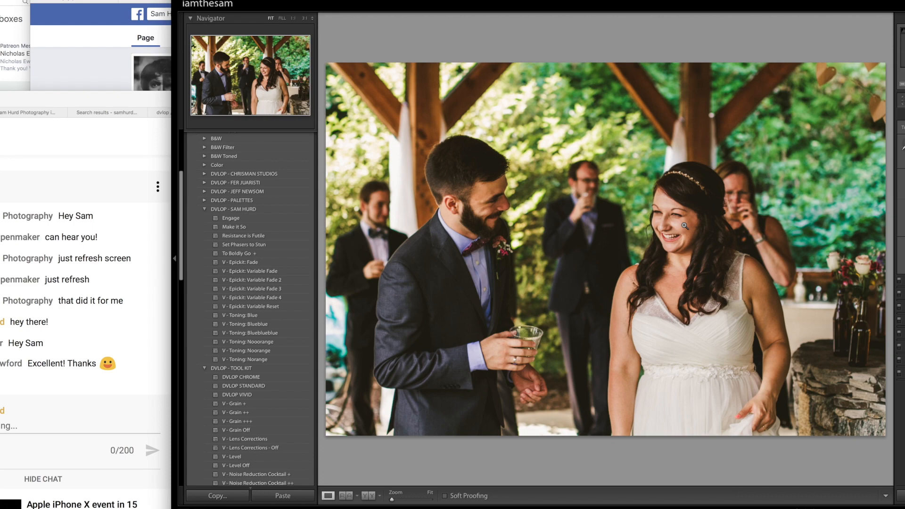
{"action": "key", "text": "r"}
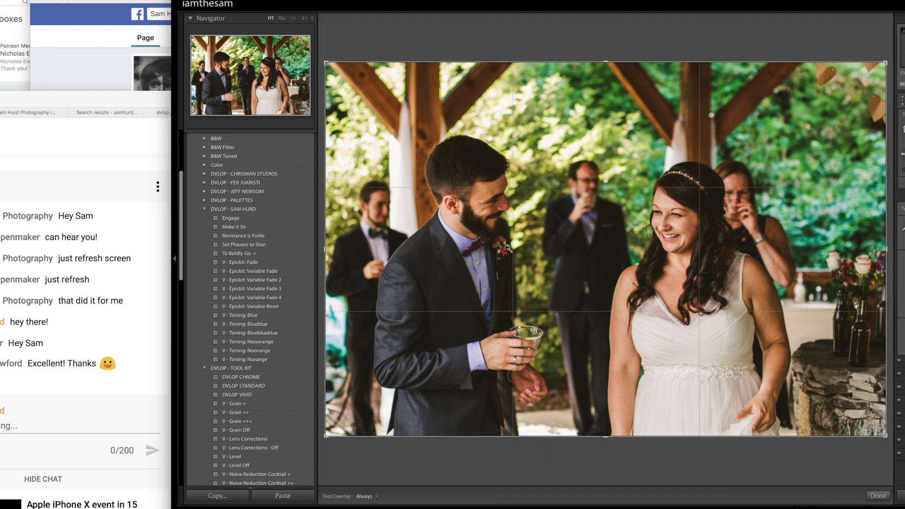
{"action": "key", "text": "shift+a"}
{"action": "left_click_drag", "start_coordinate": [753, 217], "coordinate": [747, 130]}
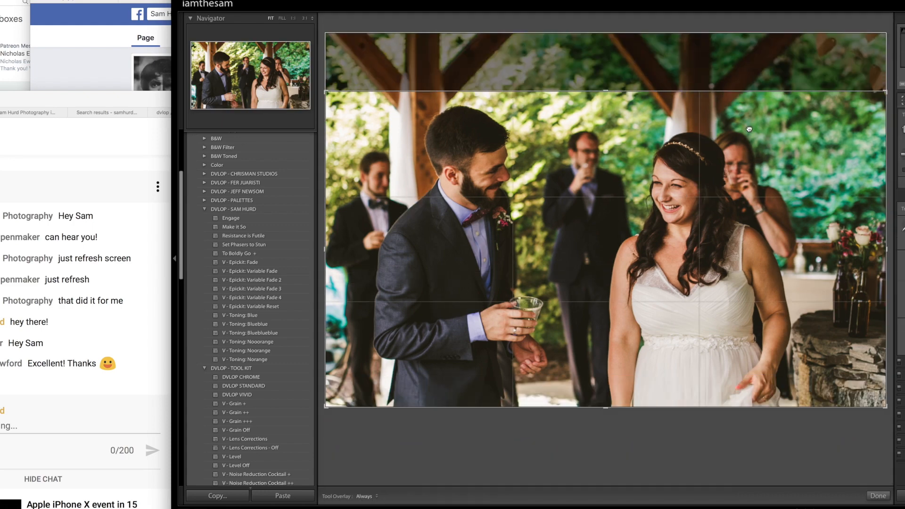
{"action": "key", "text": "r"}
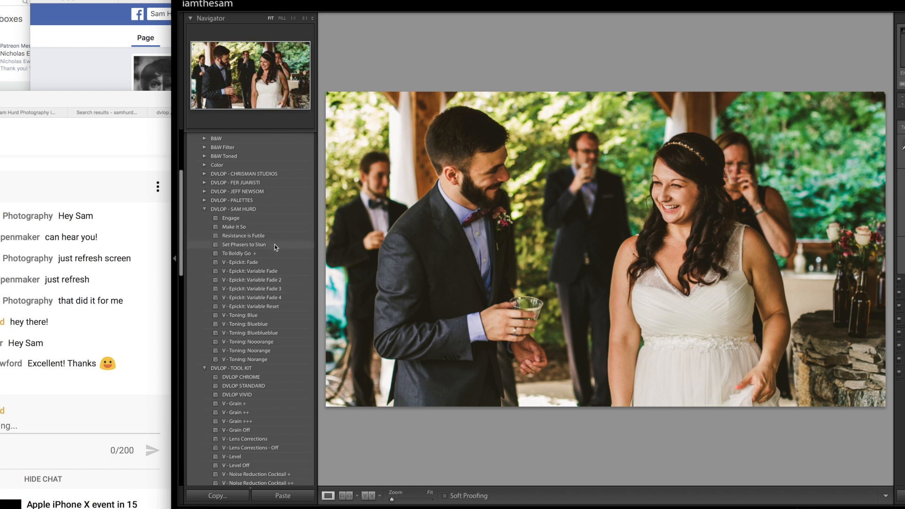
- Try the "Engage" preset on the cropped bride and groom photo and undo it
{"action": "scroll", "coordinate": [274, 245], "scroll_direction": "down", "scroll_amount": 1}
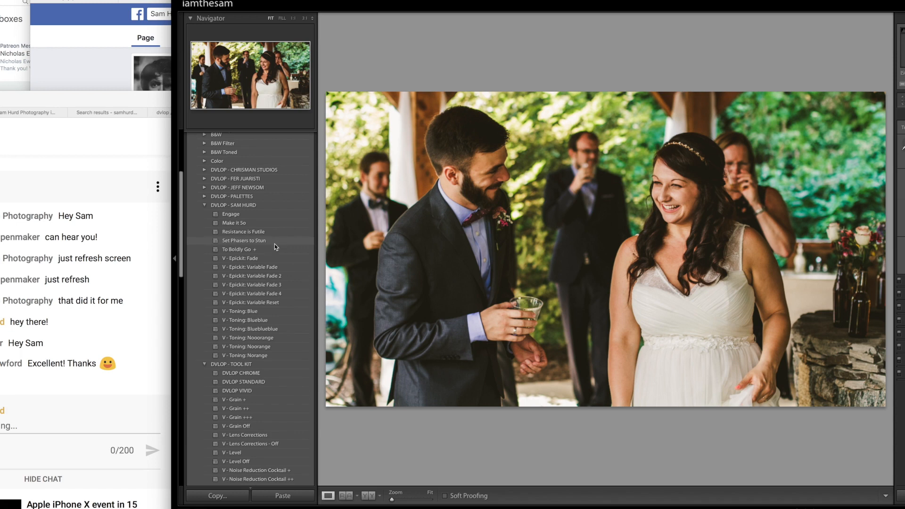
{"action": "left_click", "coordinate": [265, 216]}
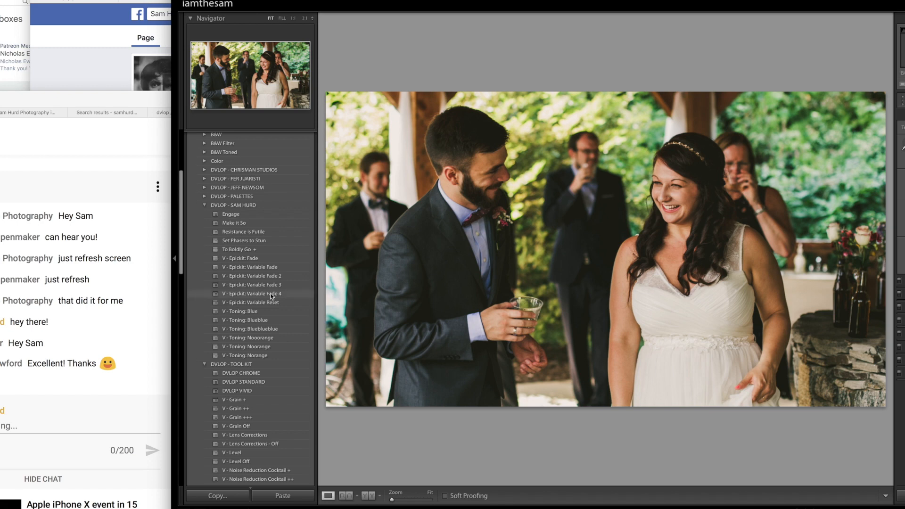
{"action": "key", "text": "ctrl+z"}
{"action": "key", "text": "ctrl+z"}
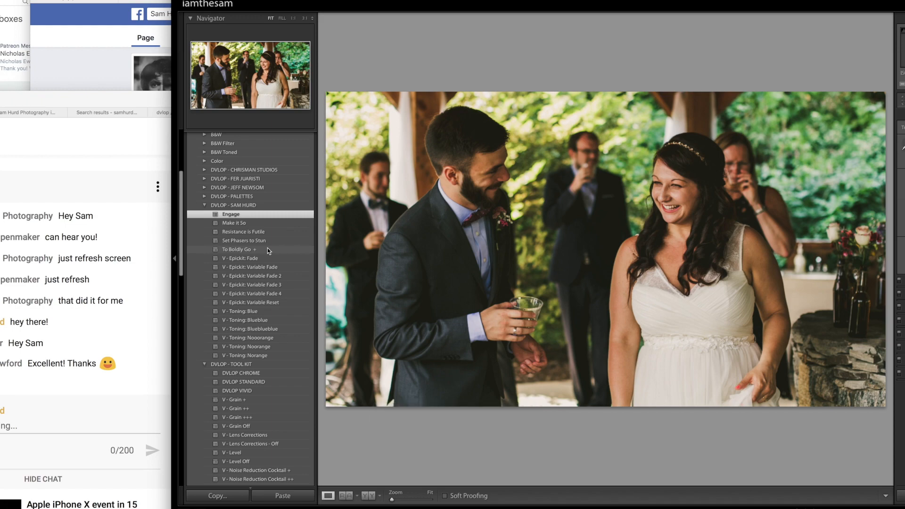
{"action": "key", "text": "ctrl+z"}
{"action": "scroll", "coordinate": [267, 294], "scroll_direction": "down", "scroll_amount": 15}
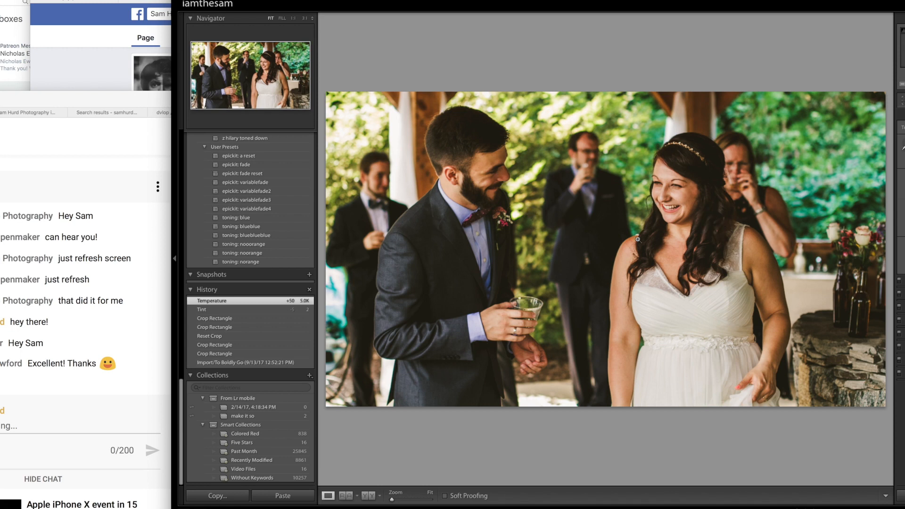
{"action": "scroll", "coordinate": [246, 249], "scroll_direction": "down", "scroll_amount": 10}
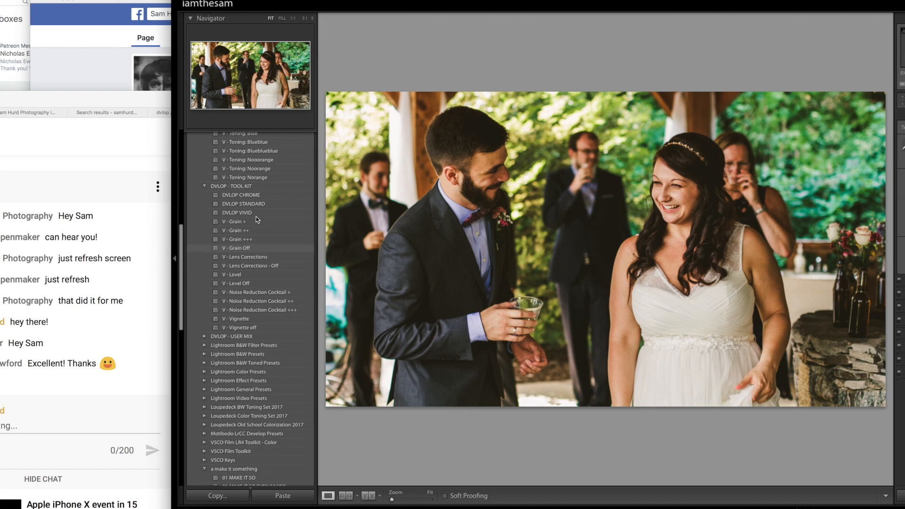
{"action": "scroll", "coordinate": [281, 210], "scroll_direction": "up", "scroll_amount": 4}
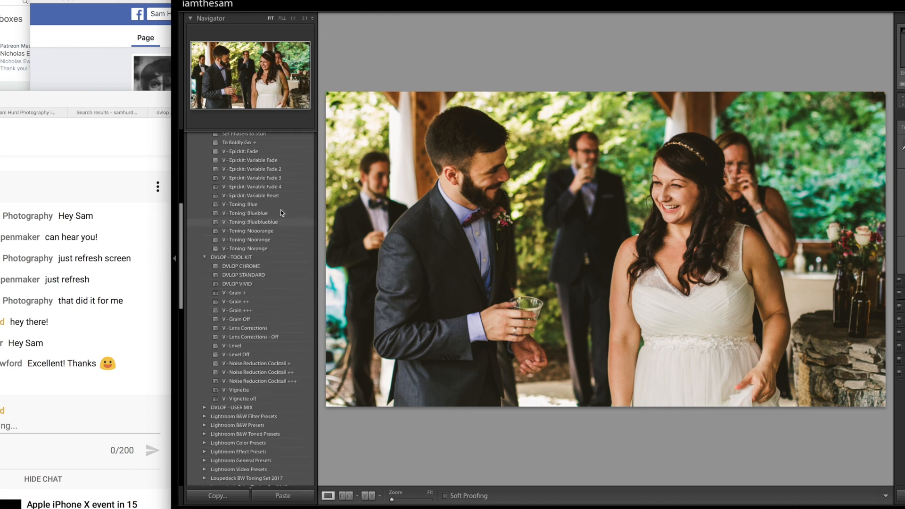
{"action": "scroll", "coordinate": [281, 212], "scroll_direction": "up", "scroll_amount": 4}
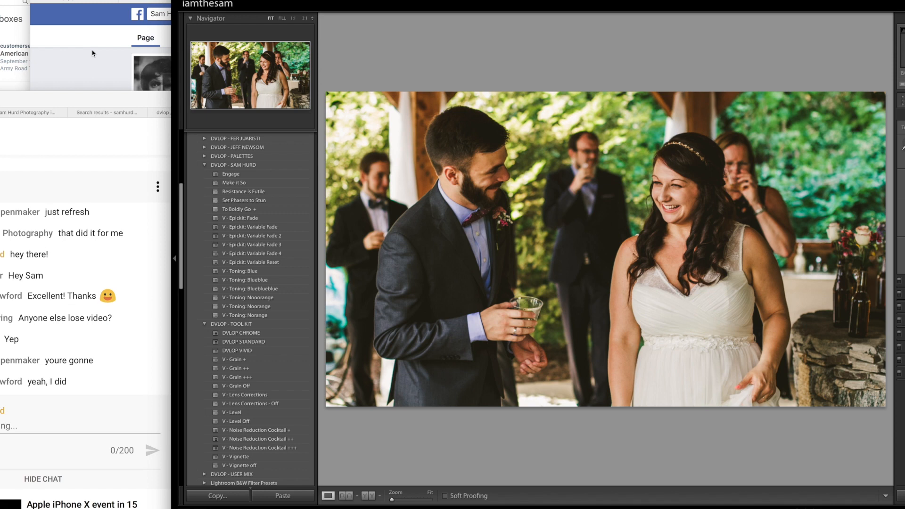
- Move the editor window to uncover more of the live chat and revisit the bride and groom photo's crop framing
{"action": "left_click_drag", "start_coordinate": [268, 1], "coordinate": [267, 1]}
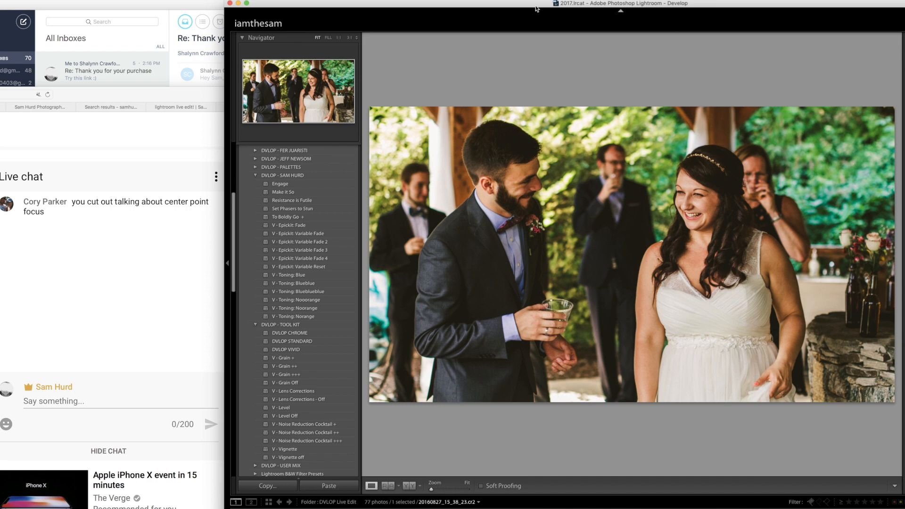
{"action": "key", "text": "r"}
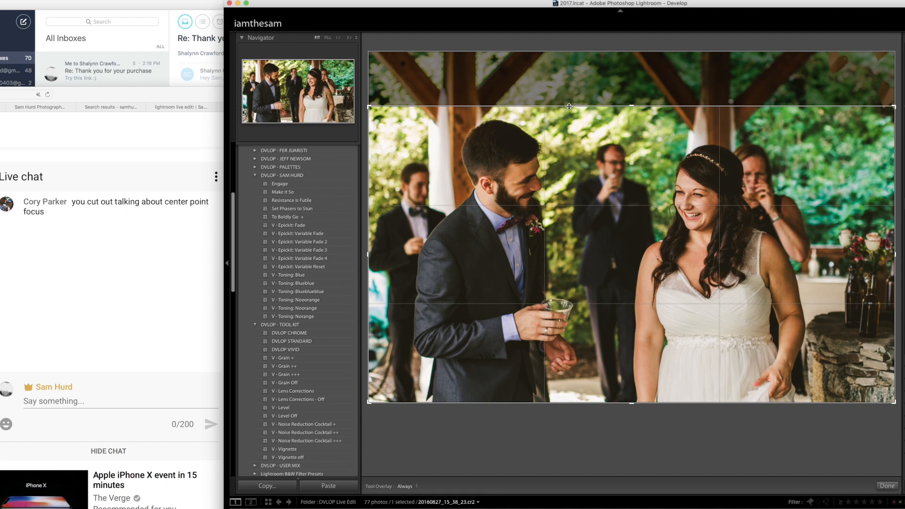
{"action": "left_click_drag", "start_coordinate": [616, 162], "coordinate": [639, 106]}
{"action": "key", "text": "Return"}
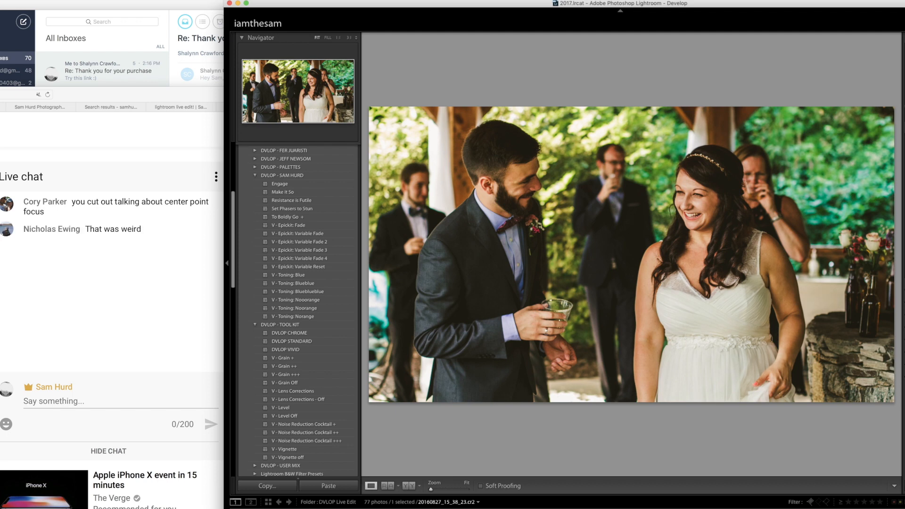
- Advance to the photo of the couple between tall hedges and add graduated filters over both hedges plus two down through the sky
{"action": "key", "text": "Right"}
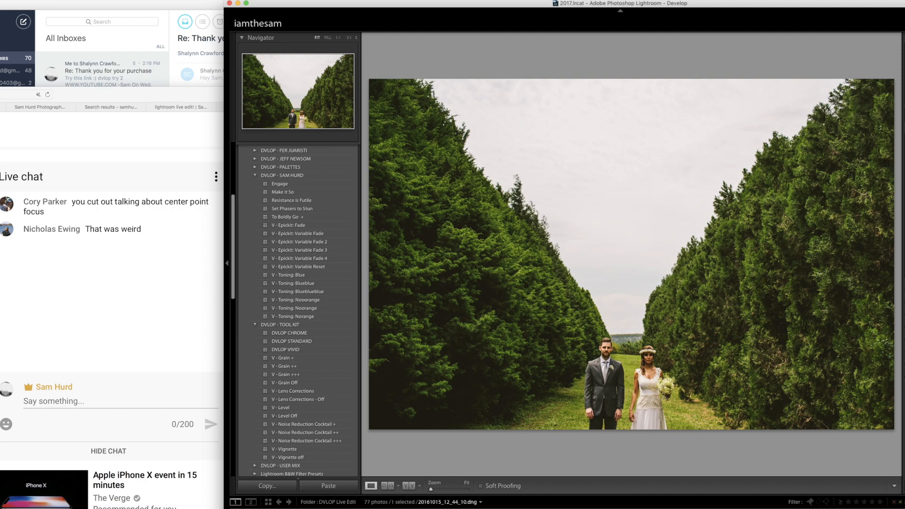
{"action": "key", "text": "m"}
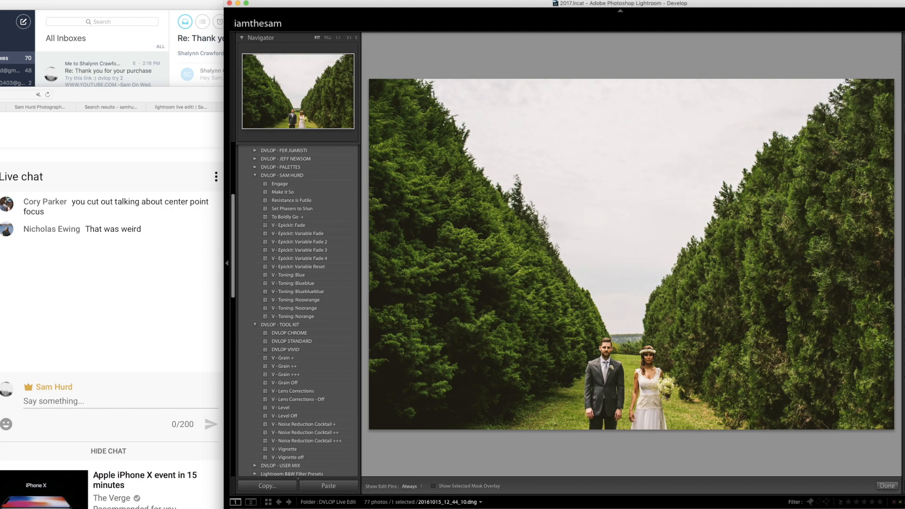
{"action": "left_click_drag", "start_coordinate": [819, 283], "coordinate": [613, 219]}
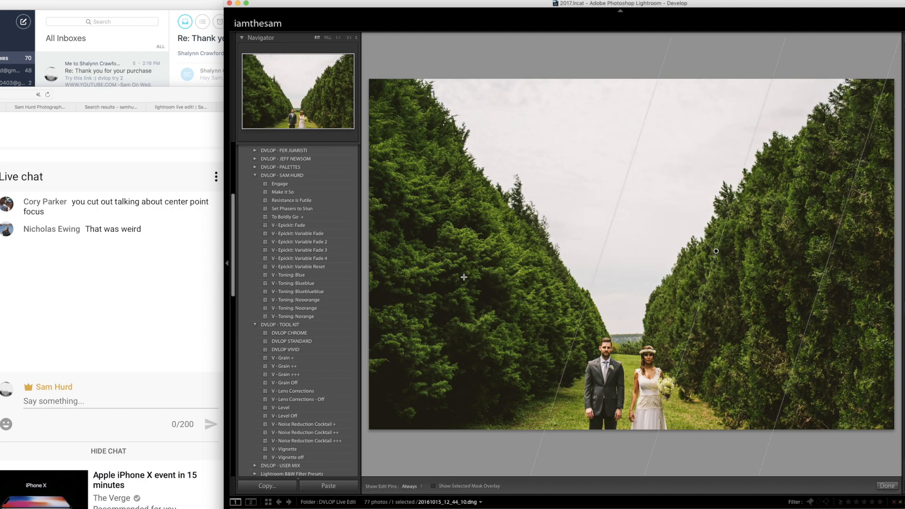
{"action": "left_click_drag", "start_coordinate": [415, 313], "coordinate": [559, 179]}
{"action": "left_click_drag", "start_coordinate": [648, 156], "coordinate": [641, 390]}
{"action": "left_click_drag", "start_coordinate": [629, 114], "coordinate": [635, 370]}
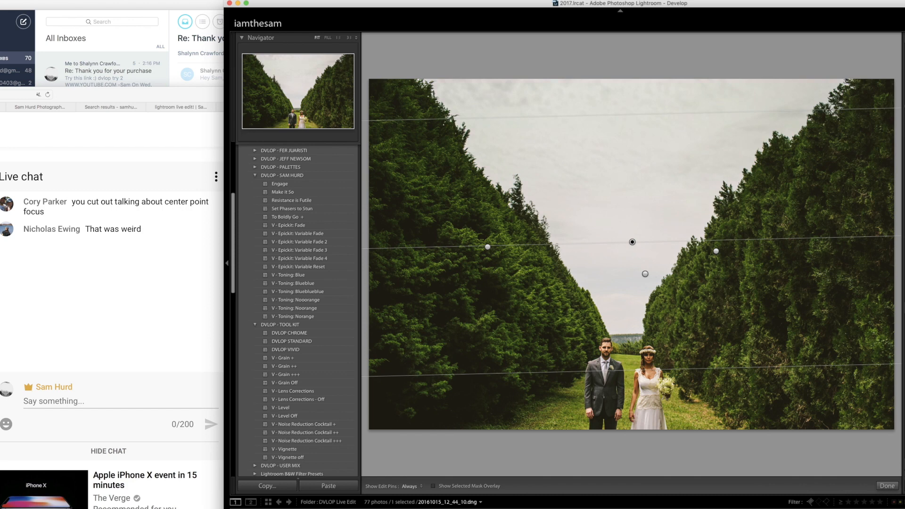
{"action": "key", "text": "m"}
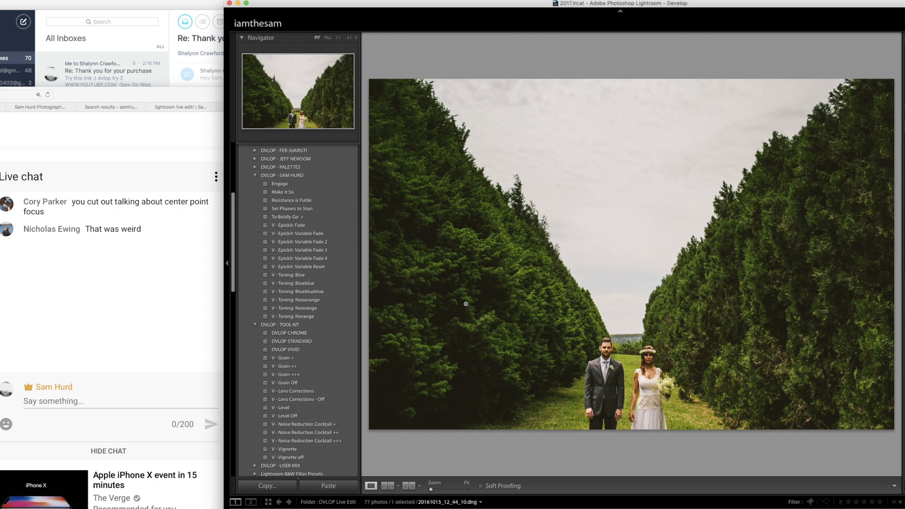
- Apply the "Make It So" preset to the hedge photo and shift the live chat window to uncover more of the messages
{"action": "left_click", "coordinate": [323, 193]}
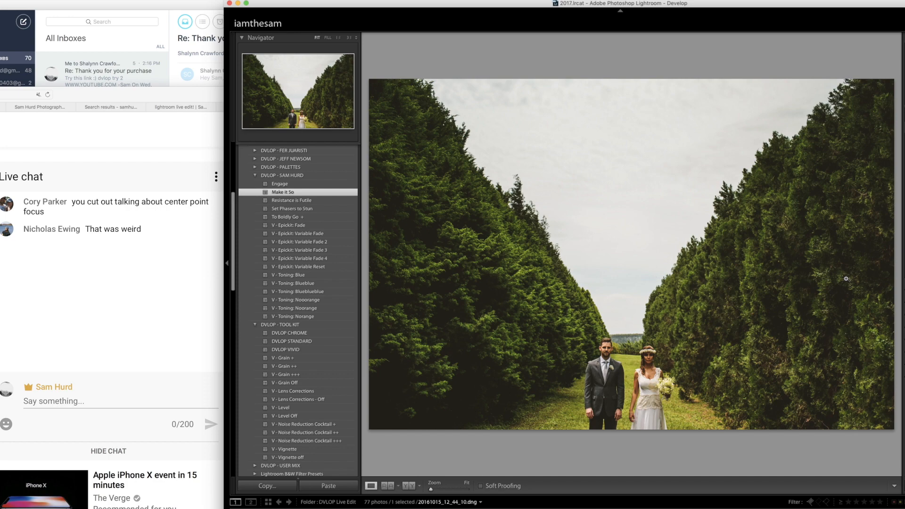
{"action": "left_click_drag", "start_coordinate": [137, 97], "coordinate": [175, 102]}
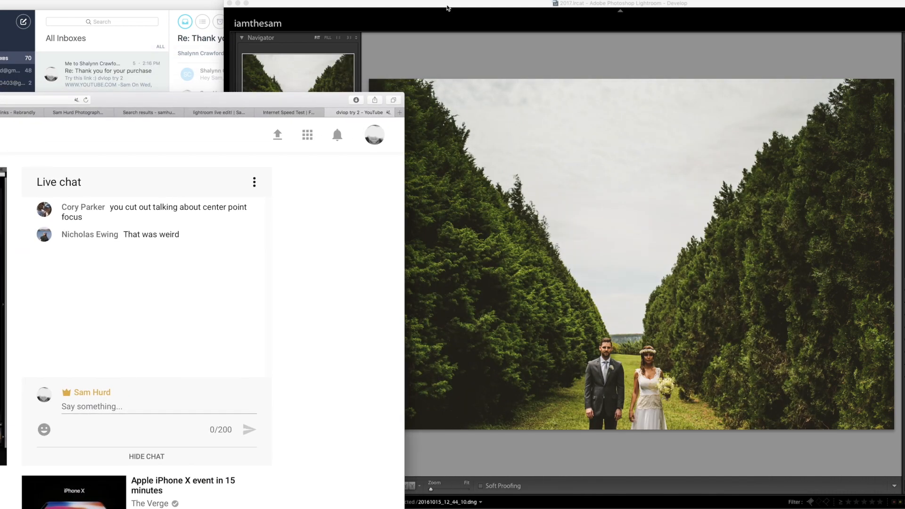
{"action": "left_click", "coordinate": [447, 8]}
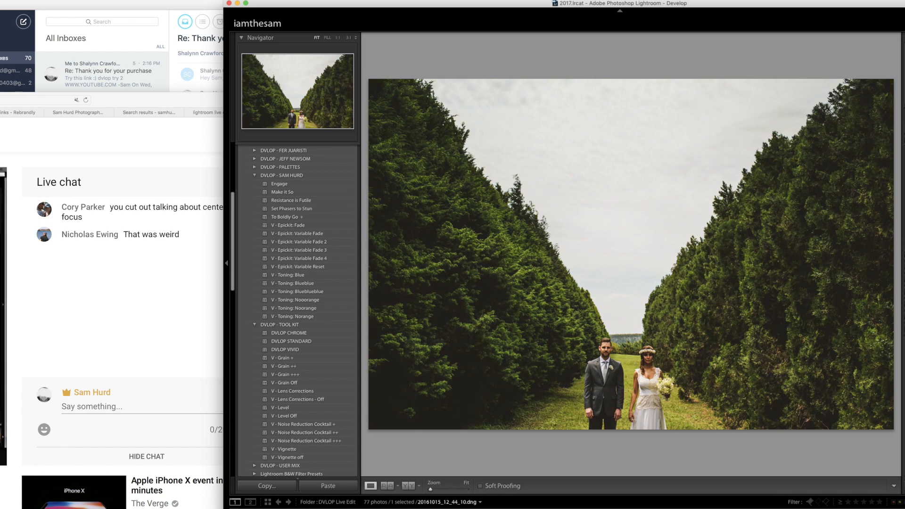
{"action": "key", "text": "super+z"}
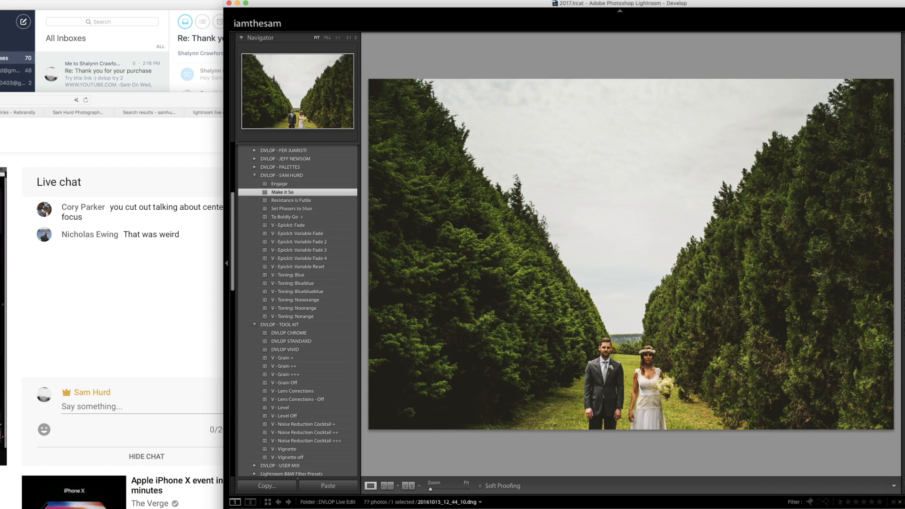
- Delete the two graduated filters pinned in the sky of the hedge photo, keeping the ones on the hedges
{"action": "key", "text": "m"}
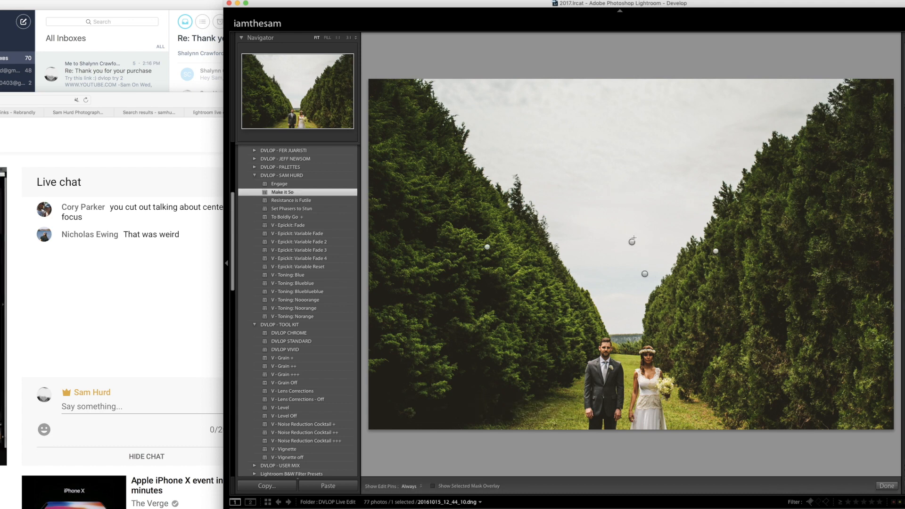
{"action": "key", "text": "m"}
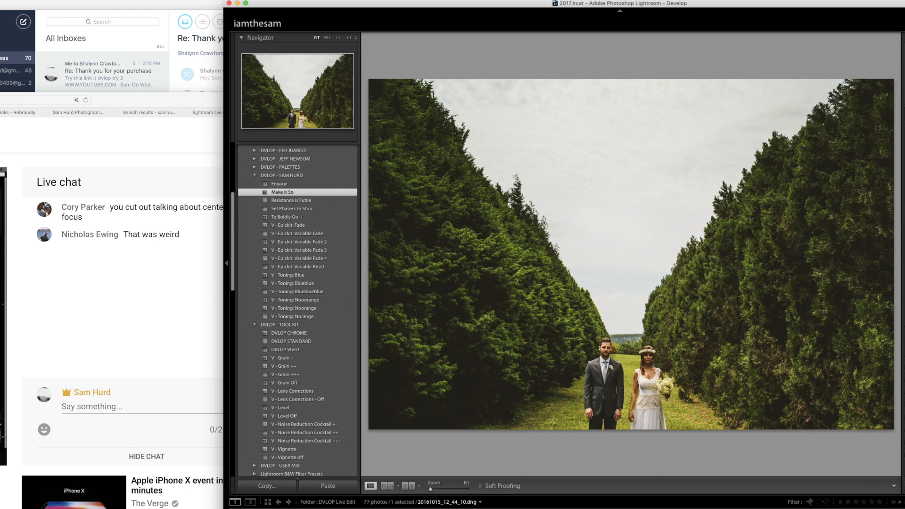
{"action": "key", "text": "m"}
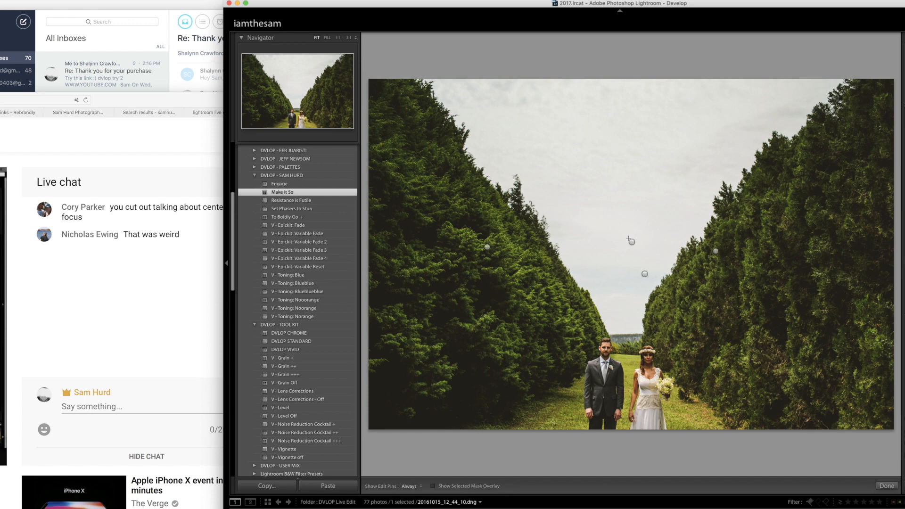
{"action": "left_click", "coordinate": [631, 242]}
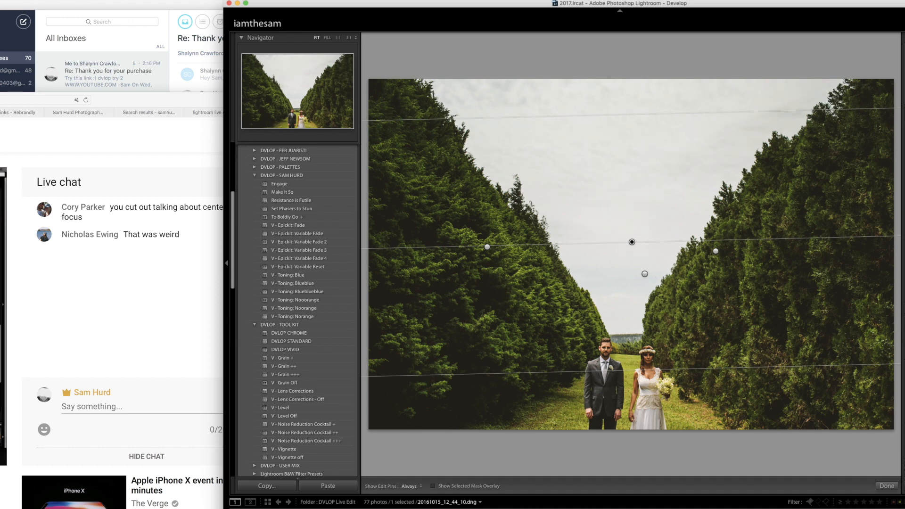
{"action": "key", "text": "m"}
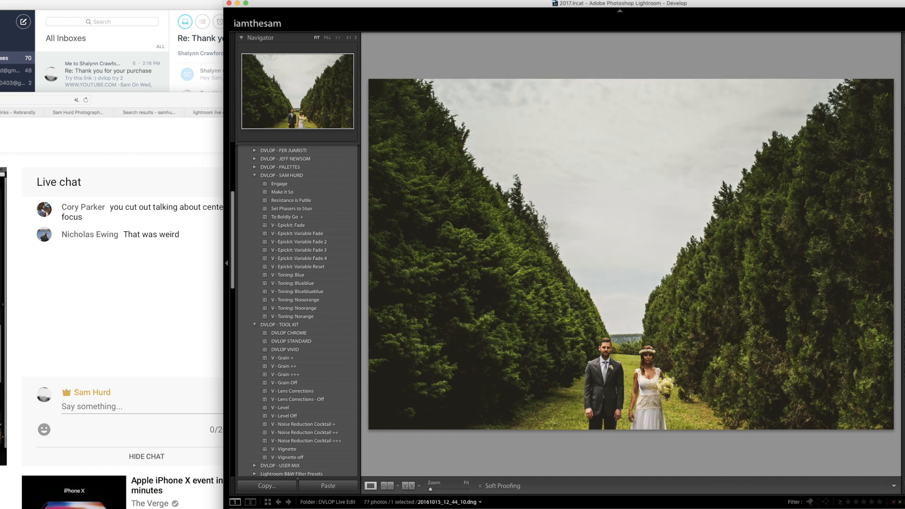
{"action": "key", "text": "m"}
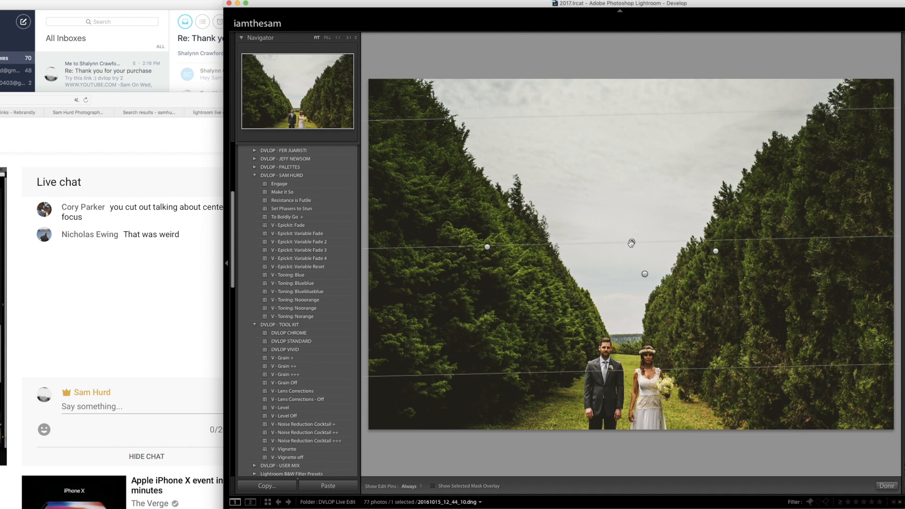
{"action": "key", "text": "Delete"}
{"action": "left_click", "coordinate": [645, 273]}
{"action": "key", "text": "Delete"}
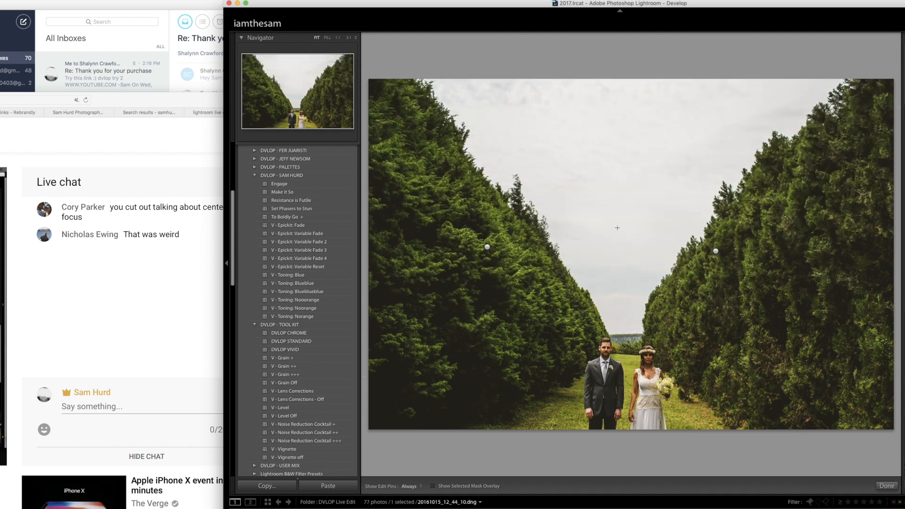
{"action": "key", "text": "m"}
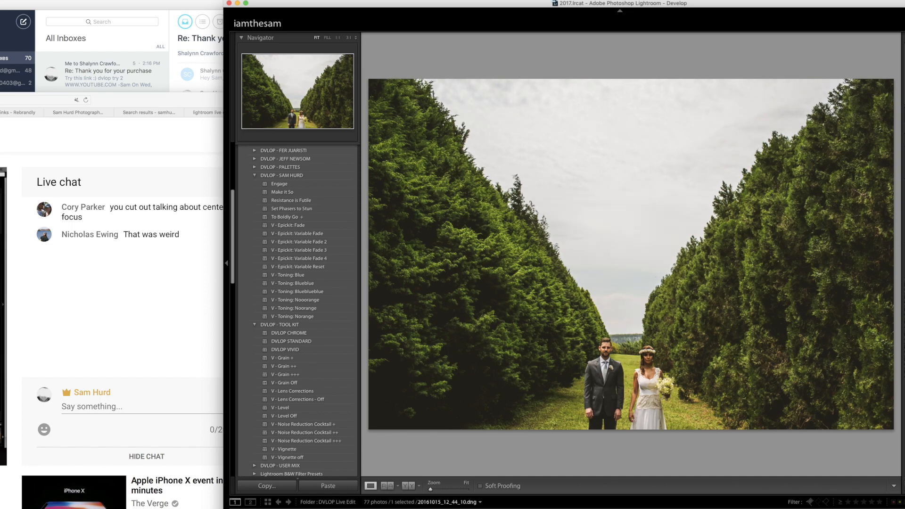
- Apply the "V - Toning: Blueblueblue" preset to the hedge photo and add one slightly tilted graduated filter down through the sky
{"action": "left_click", "coordinate": [316, 293]}
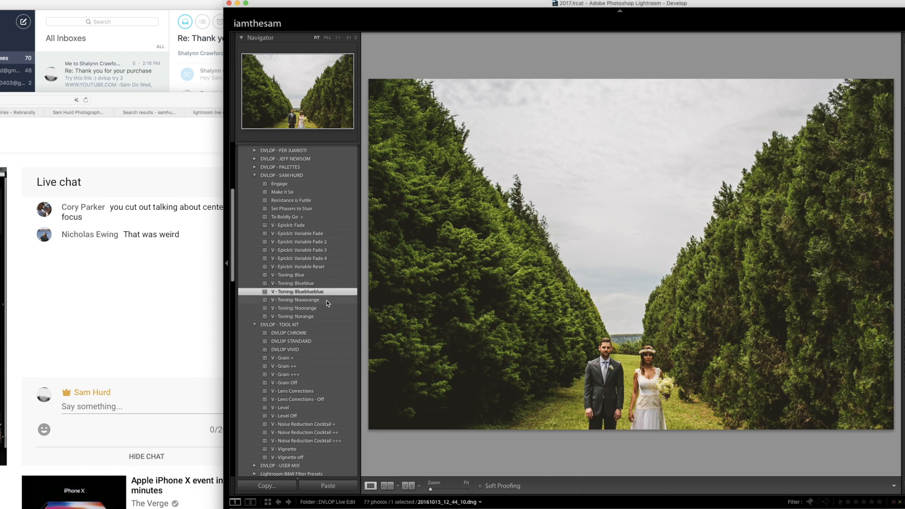
{"action": "key", "text": "m"}
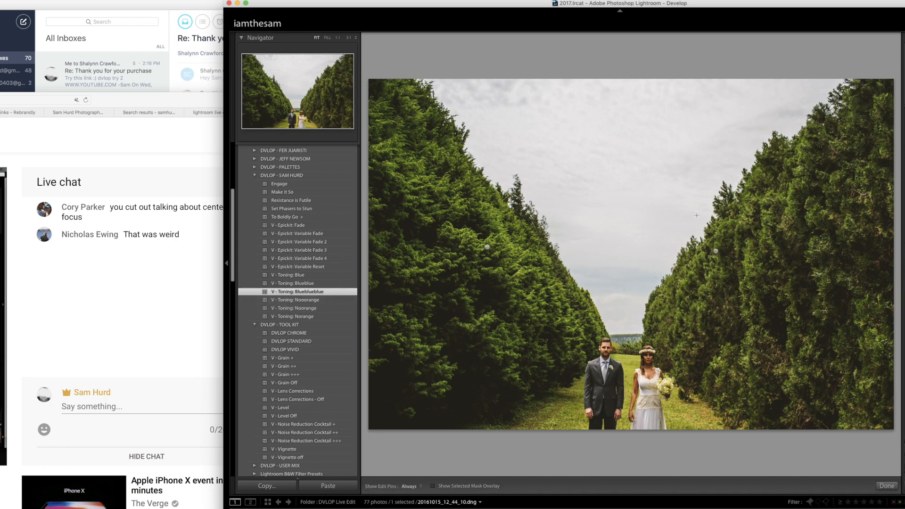
{"action": "left_click_drag", "start_coordinate": [607, 180], "coordinate": [635, 401]}
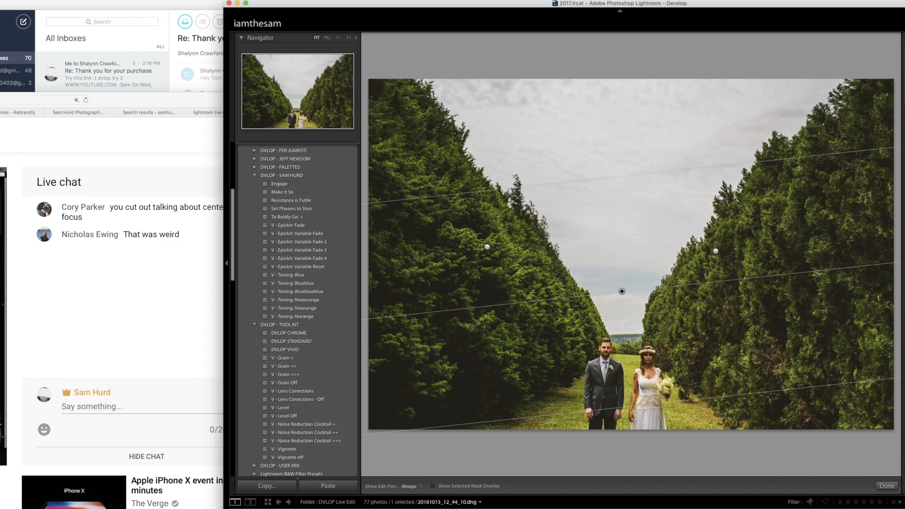
{"action": "key", "text": "m"}
- Apply the "Engage" preset to the next photo, the embracing couple, and add a diagonal graduated filter over the woman's side
{"action": "key", "text": "Right"}
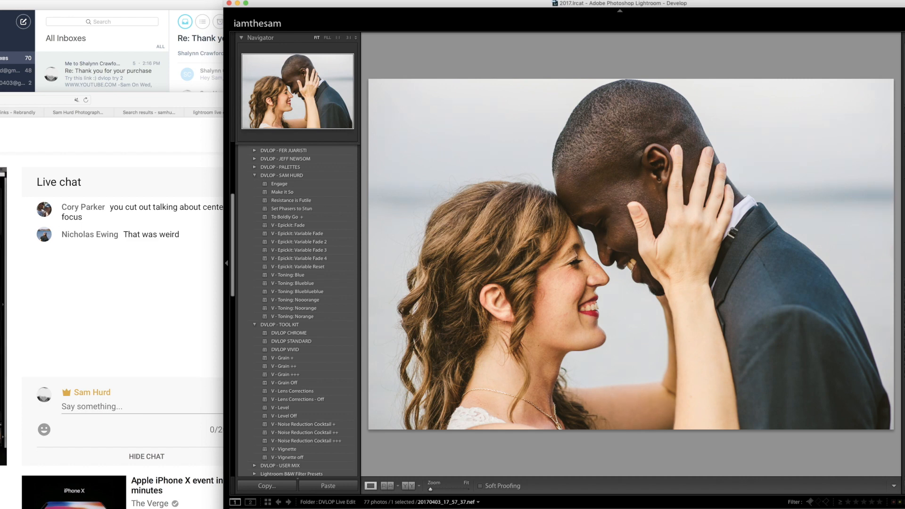
{"action": "left_click", "coordinate": [289, 184]}
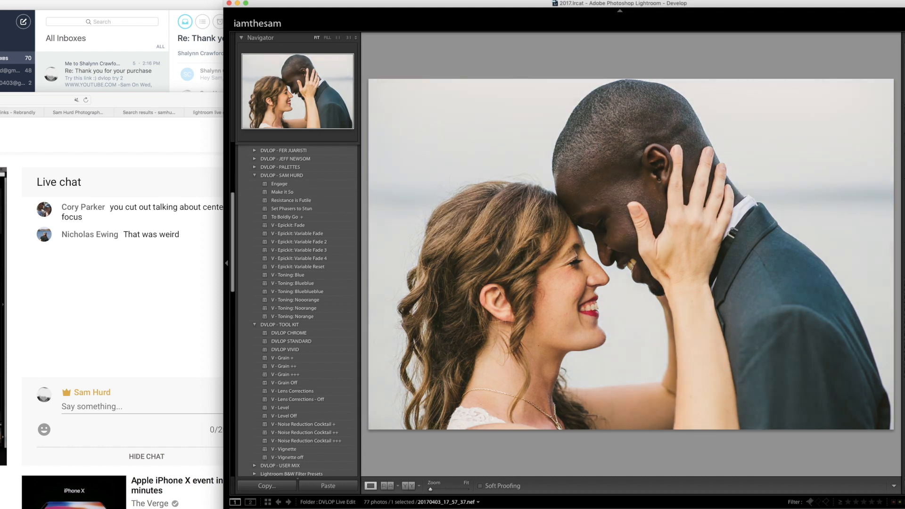
{"action": "key", "text": "m"}
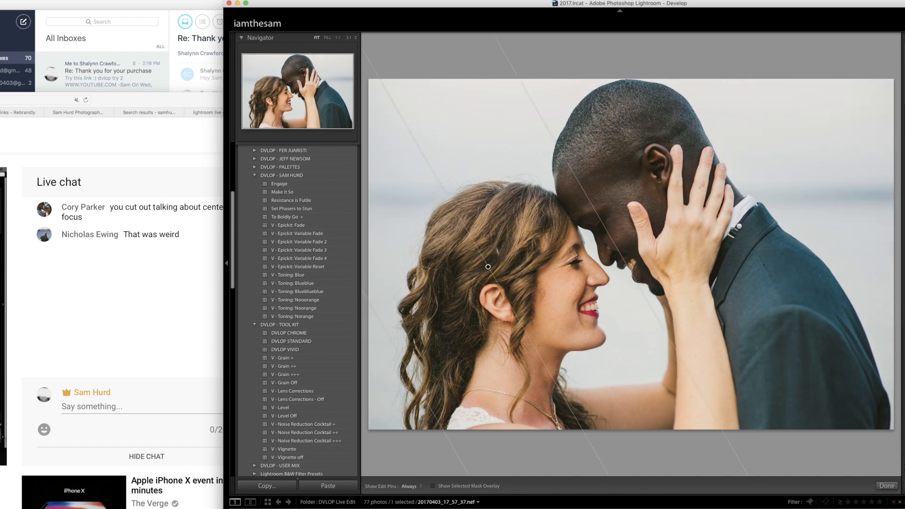
{"action": "key", "text": "m"}
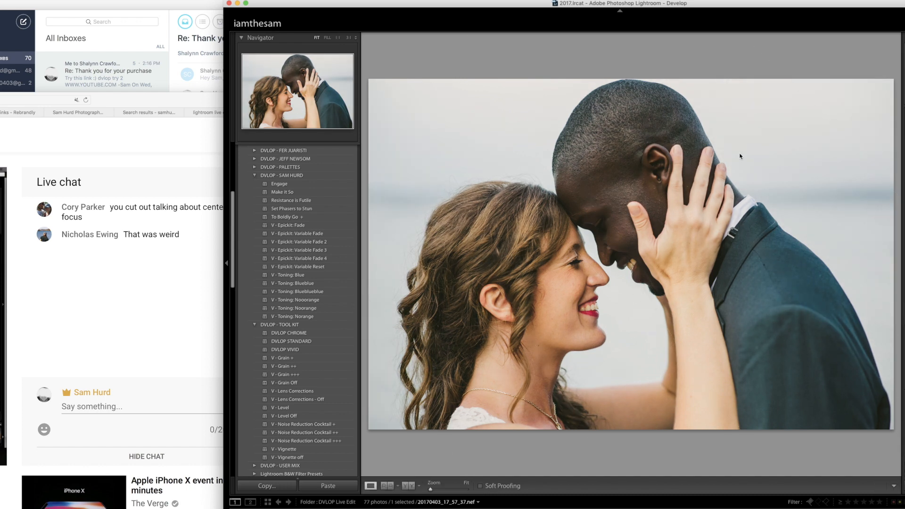
- Try the "V - Toning: Blueblueblue" preset on the embracing couple photo and undo it
{"action": "left_click", "coordinate": [326, 291]}
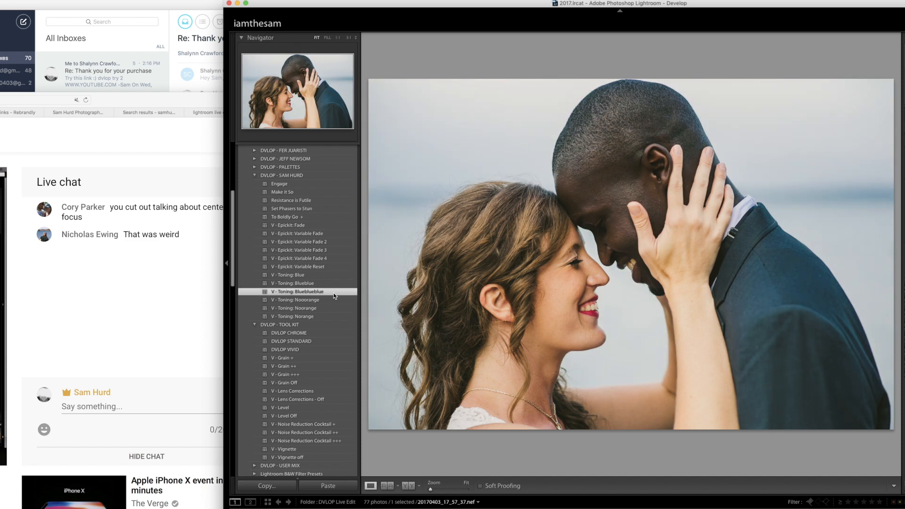
{"action": "key", "text": "super+z"}
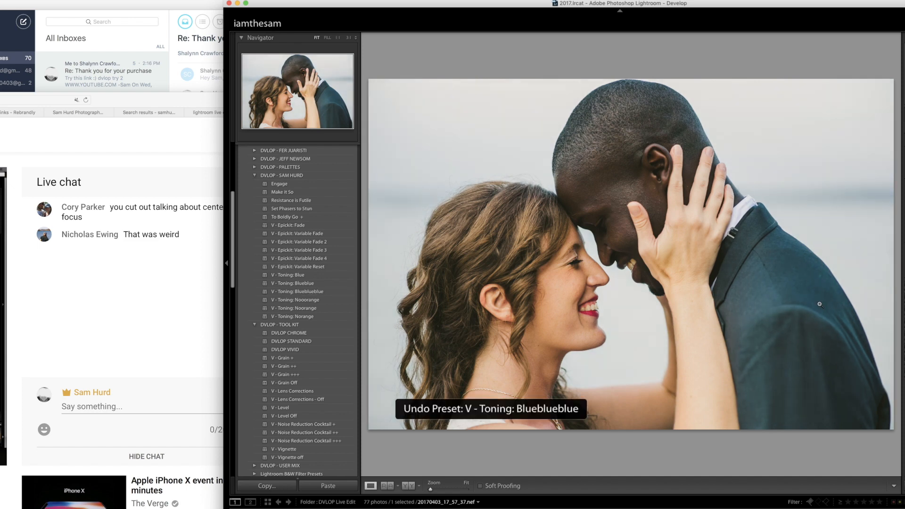
- Apply the "Set Phasers to Stun" preset to the next photo, the back-to-back couple by the river, and check the man's face up close
{"action": "key", "text": "Right"}
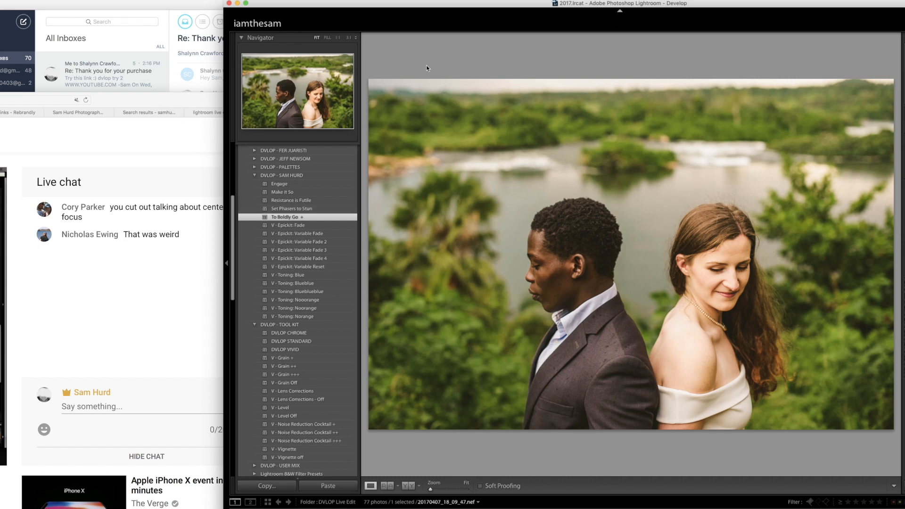
{"action": "left_click_drag", "start_coordinate": [755, 4], "coordinate": [755, 3]}
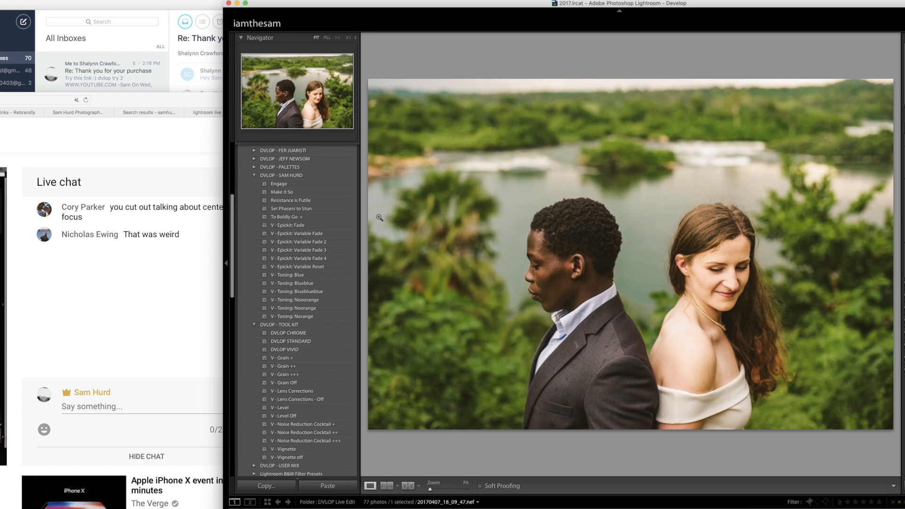
{"action": "left_click", "coordinate": [304, 209]}
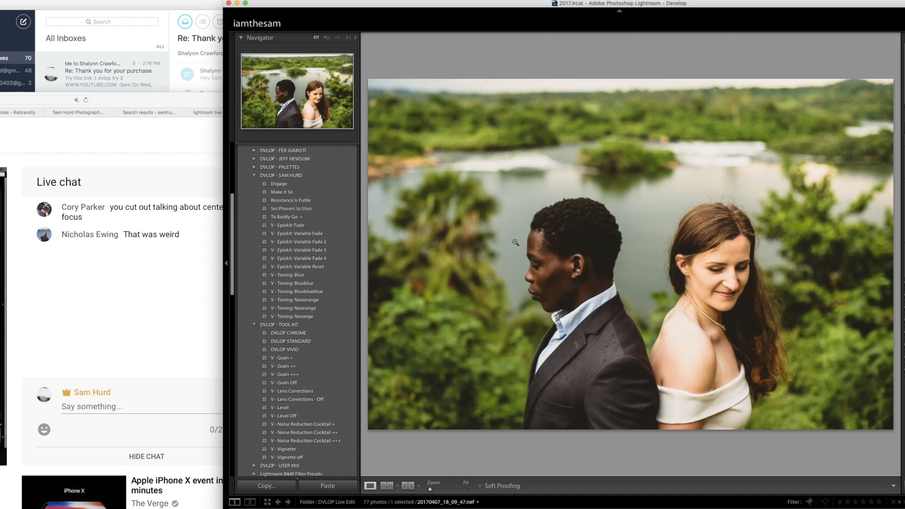
{"action": "left_click", "coordinate": [533, 250]}
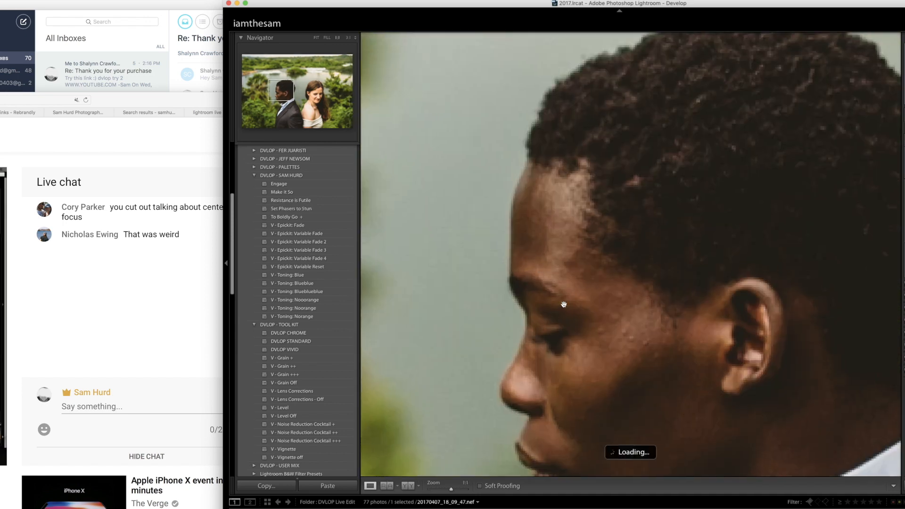
{"action": "left_click", "coordinate": [613, 286]}
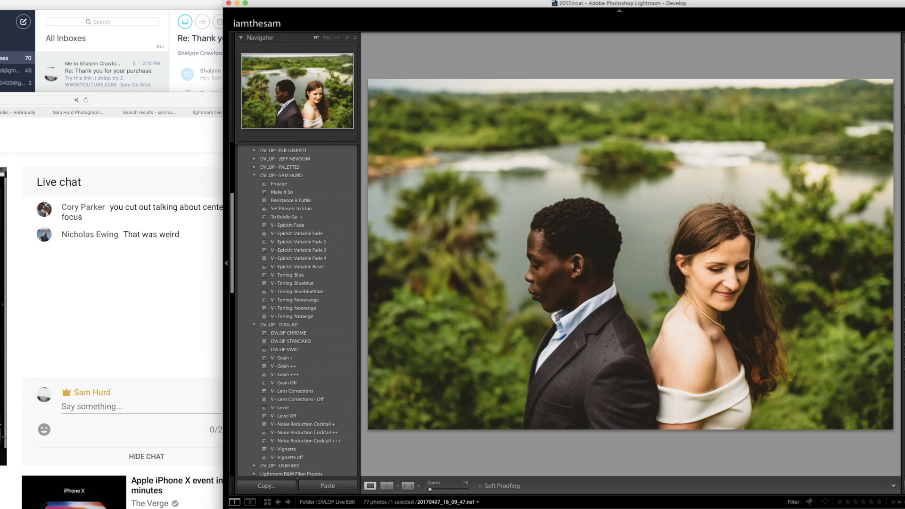
- Add graduated filters from both sides and the top of the back-to-back couple photo, and advance to the following photo
{"action": "key", "text": "m"}
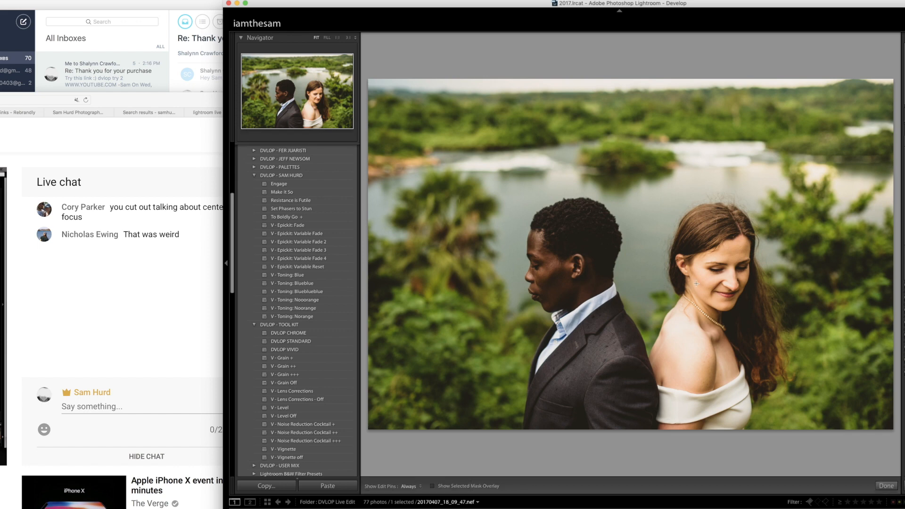
{"action": "left_click_drag", "start_coordinate": [775, 297], "coordinate": [507, 221]}
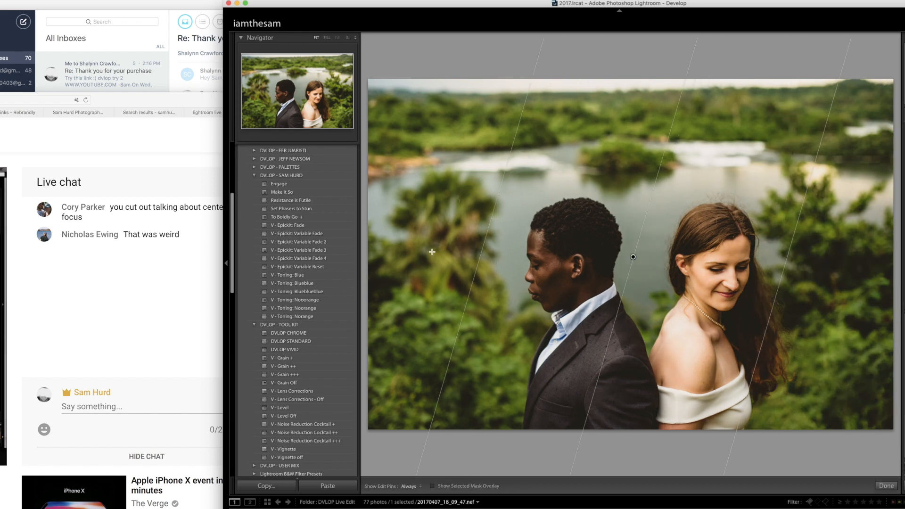
{"action": "left_click_drag", "start_coordinate": [385, 284], "coordinate": [626, 173]}
{"action": "left_click_drag", "start_coordinate": [502, 230], "coordinate": [455, 292]}
{"action": "left_click_drag", "start_coordinate": [673, 105], "coordinate": [668, 251]}
{"action": "key", "text": "m"}
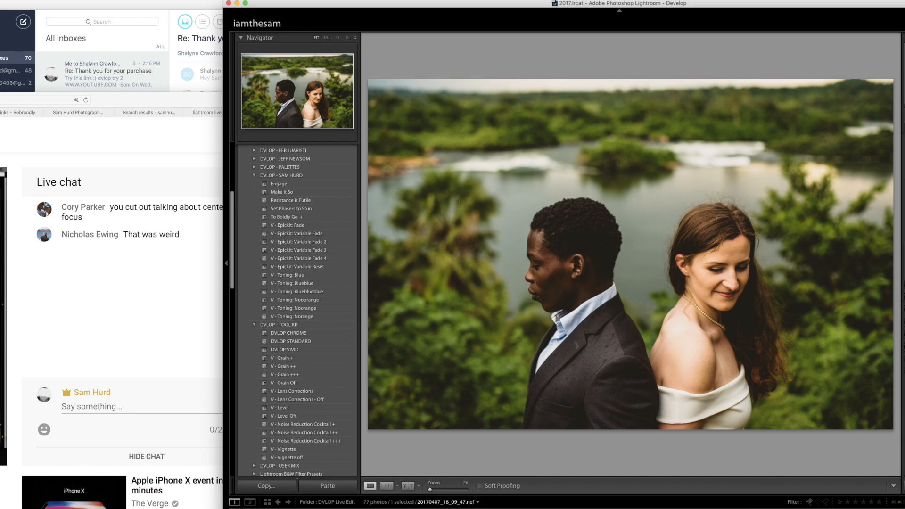
{"action": "key", "text": "Right"}
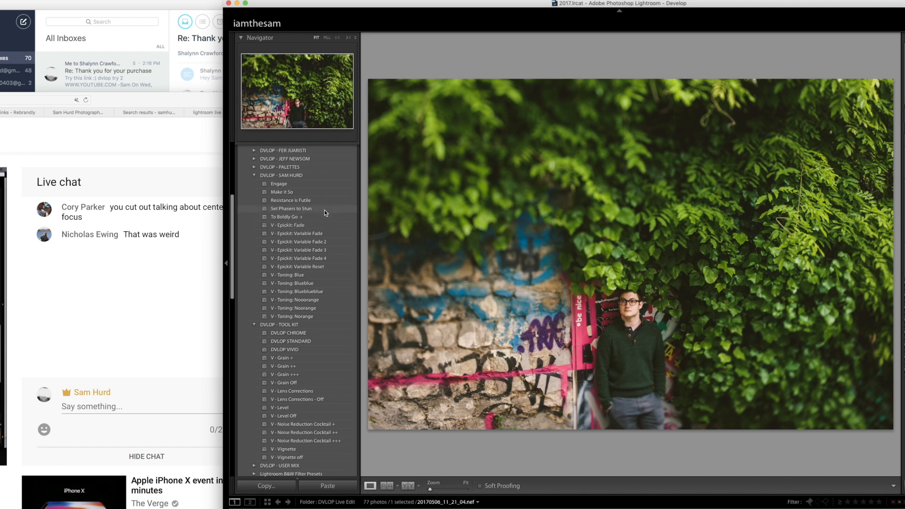
- Apply the "Set Phasers to Stun" preset to the man by the ivy wall and add diagonal graduated filters from the upper-right and lower-left corners
{"action": "left_click", "coordinate": [324, 210]}
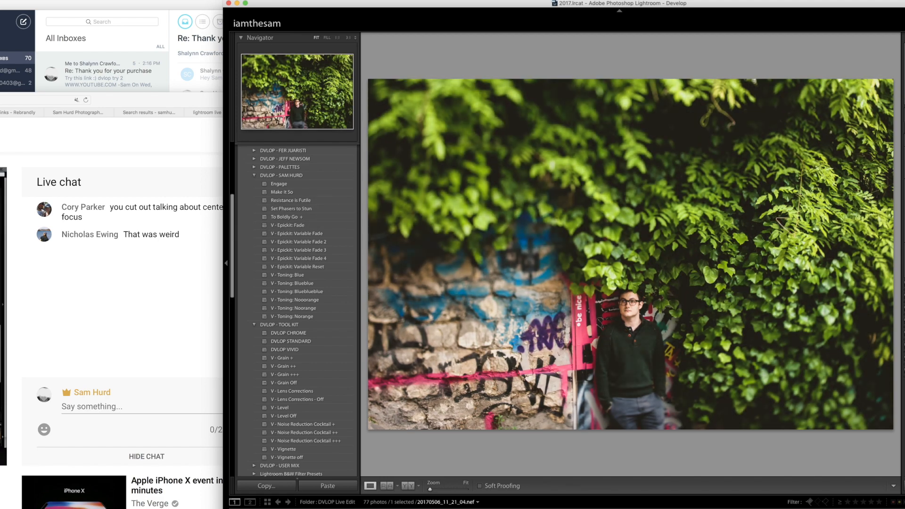
{"action": "key", "text": "m"}
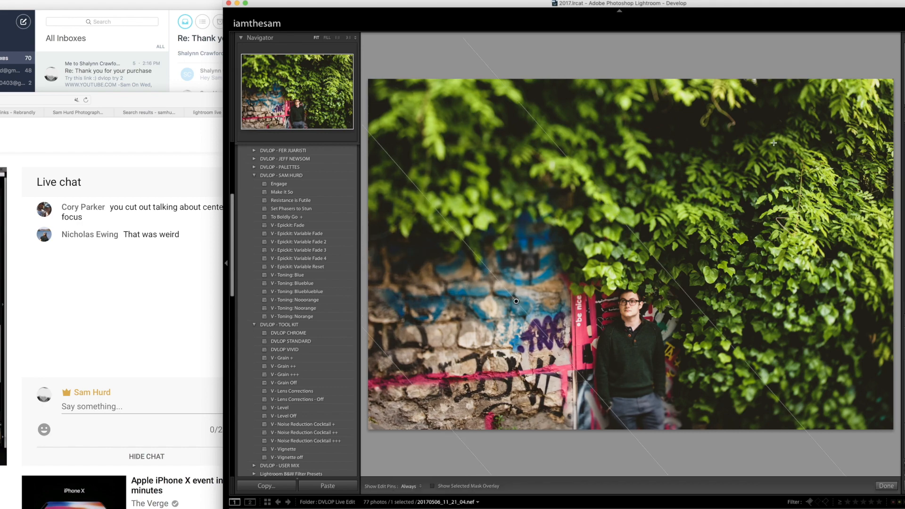
{"action": "left_click_drag", "start_coordinate": [390, 397], "coordinate": [577, 208]}
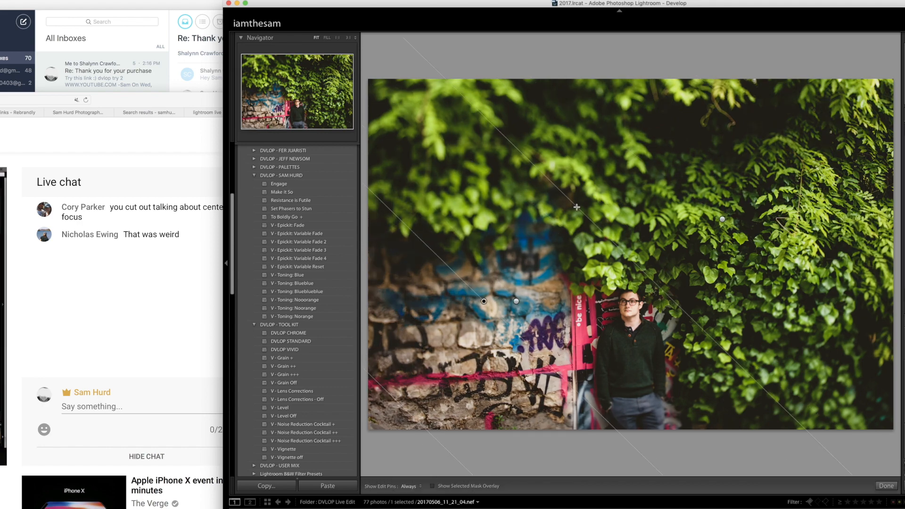
{"action": "key", "text": "m"}
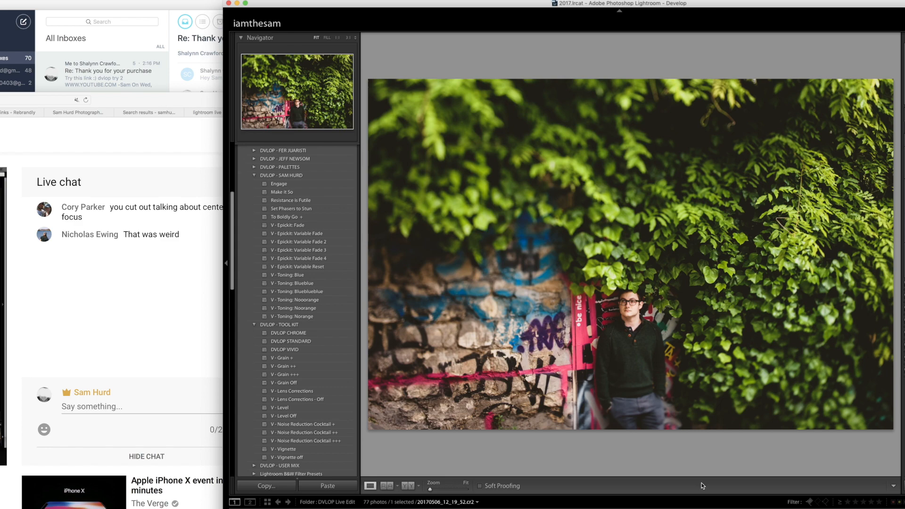
- Switch to the Google Hangouts window to check the live broadcast, and return to Lightroom
{"action": "key", "text": "ctrl+Up"}
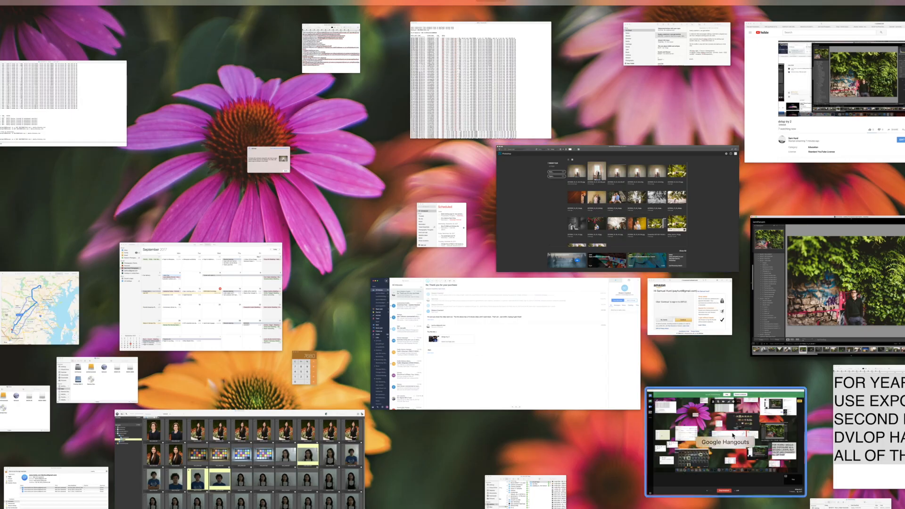
{"action": "left_click", "coordinate": [733, 435]}
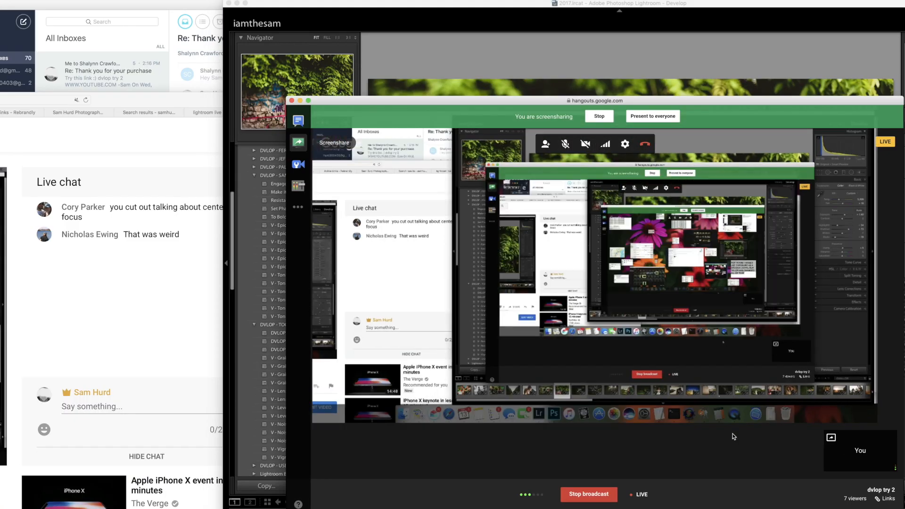
{"action": "left_click", "coordinate": [775, 7]}
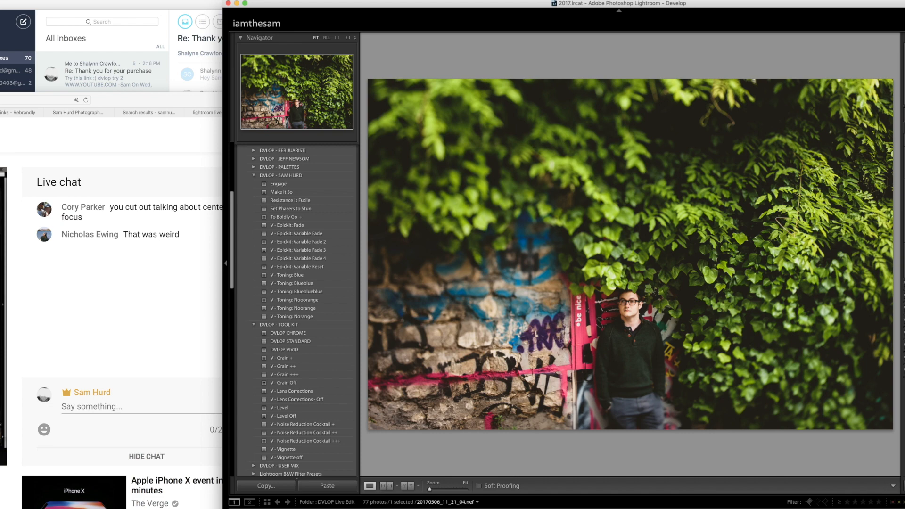
- Preview the ivy wall photo with the surrounding interface dimmed, and restore the normal lighting
{"action": "key", "text": "l"}
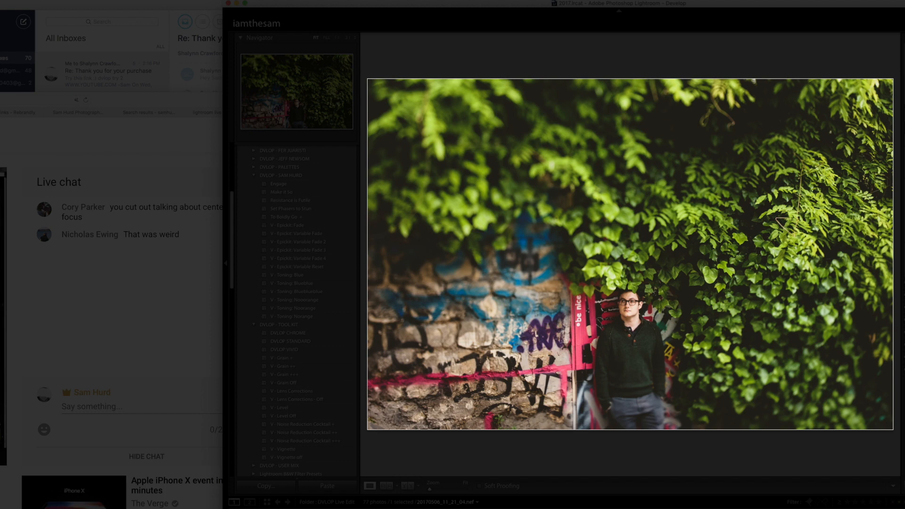
{"action": "key", "text": "l"}
{"action": "key", "text": "l"}
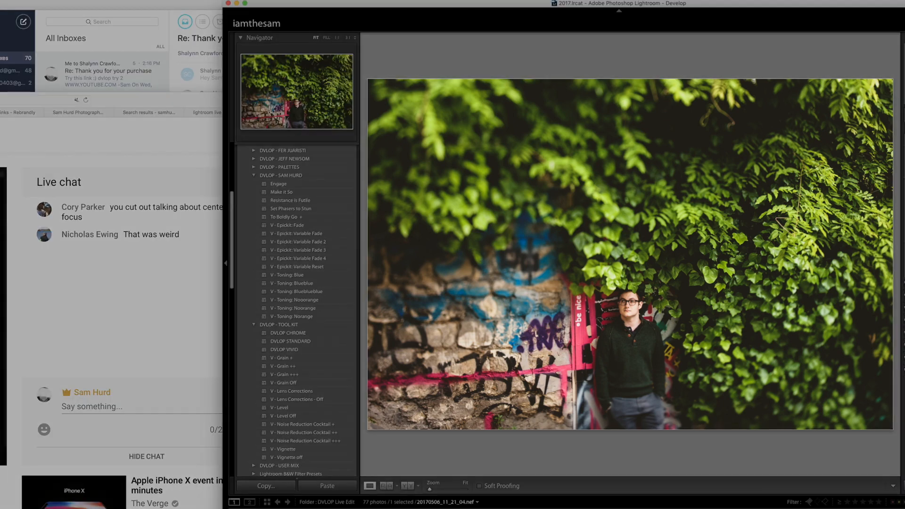
- Advance to the dark doorway photo, auto-tone it, and apply the "Resistance is Futile" preset
{"action": "key", "text": "Right"}
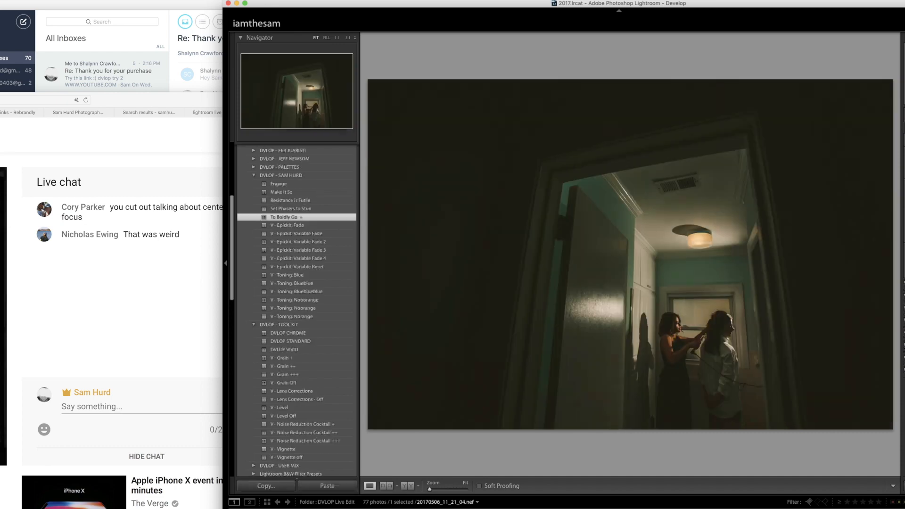
{"action": "key", "text": "super+u"}
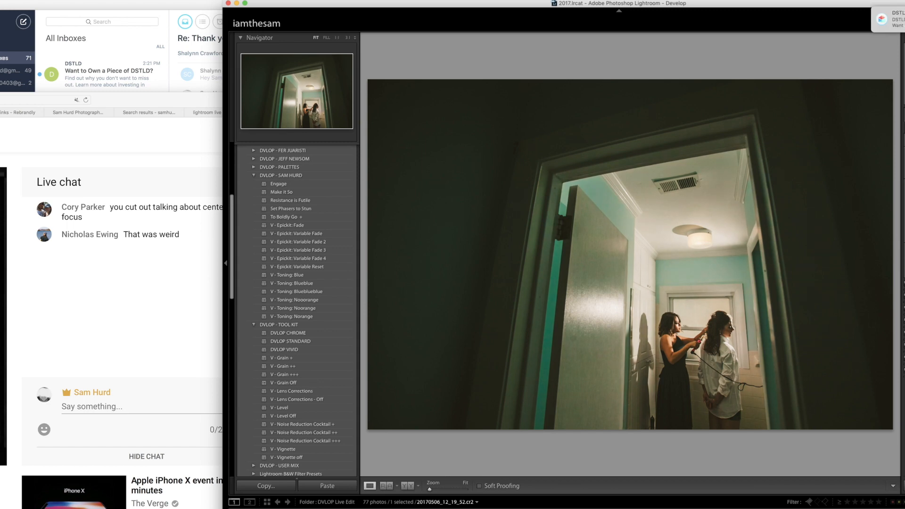
{"action": "left_click", "coordinate": [315, 201]}
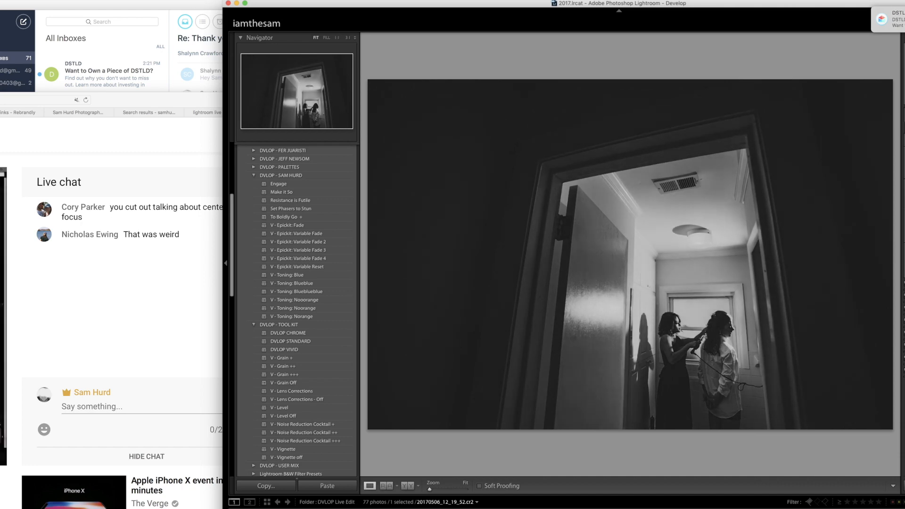
- Advance to the photo of the couple under the oak tree and look through its info overlay
{"action": "key", "text": "Right"}
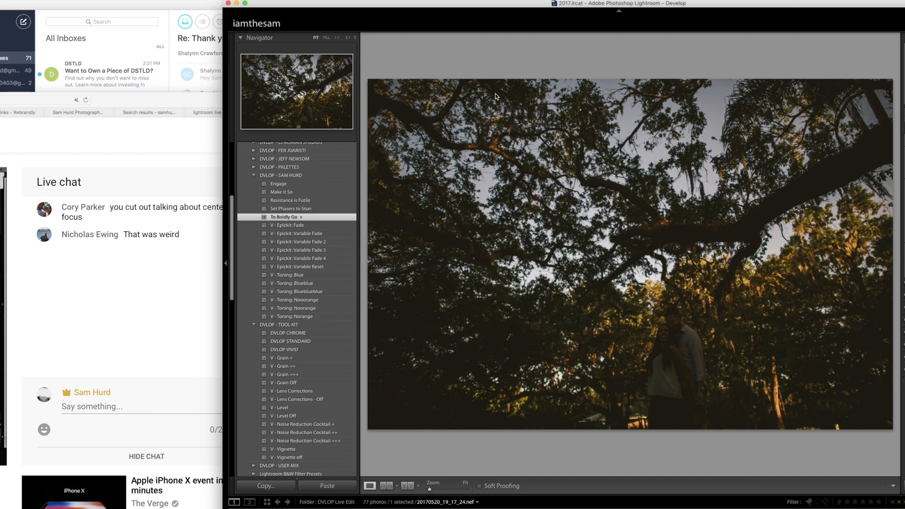
{"action": "key", "text": "i"}
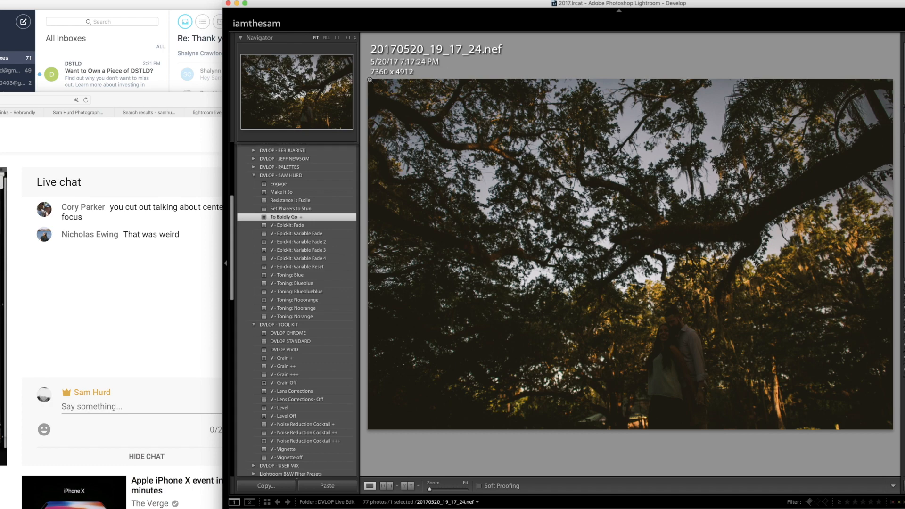
{"action": "key", "text": "i"}
{"action": "key", "text": "i"}
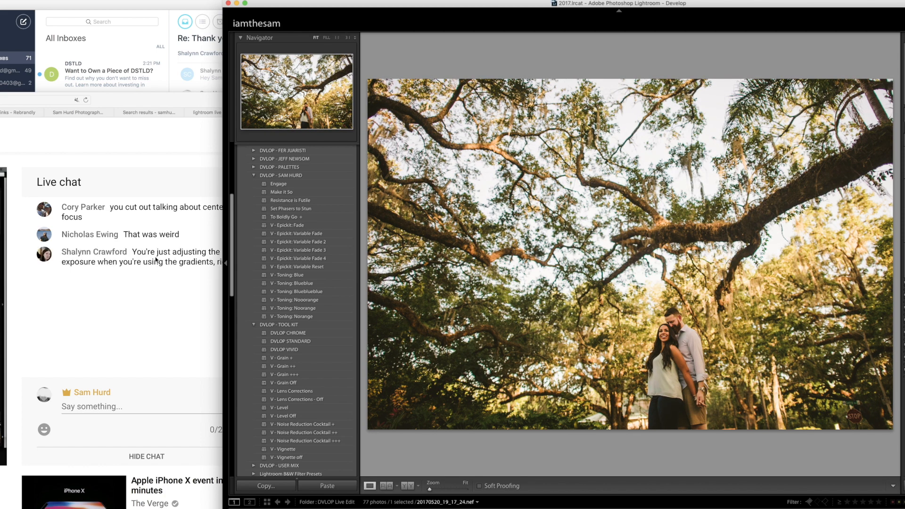
- Read the latest live chat question and compare the oak tree photo before and after its edits
{"action": "left_click", "coordinate": [156, 258]}
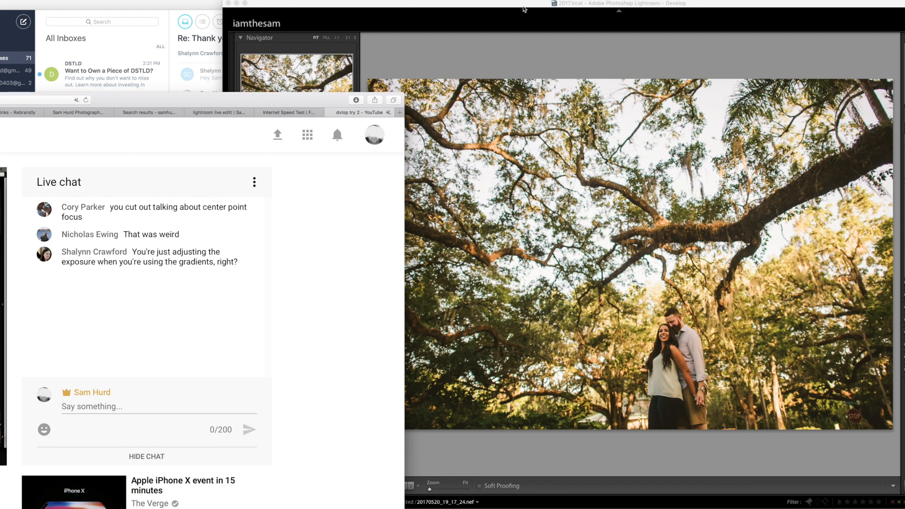
{"action": "left_click", "coordinate": [523, 9]}
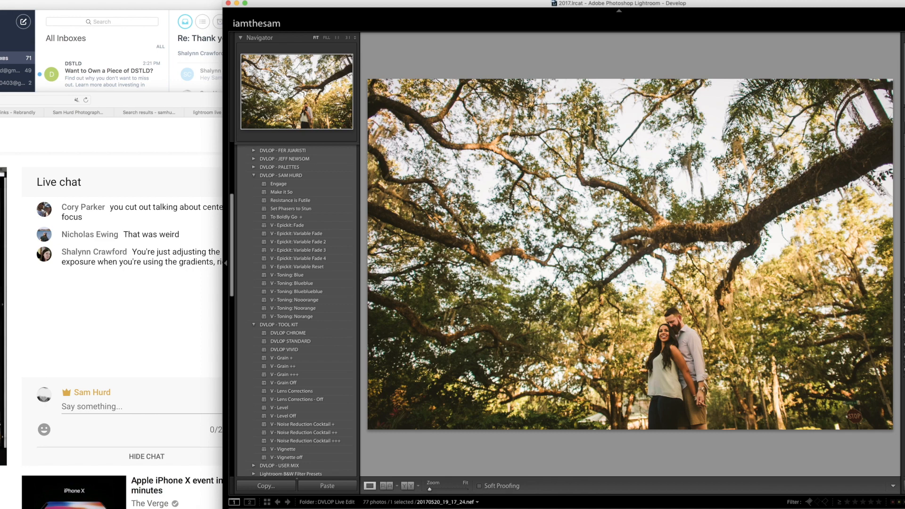
{"action": "key", "text": "backslash"}
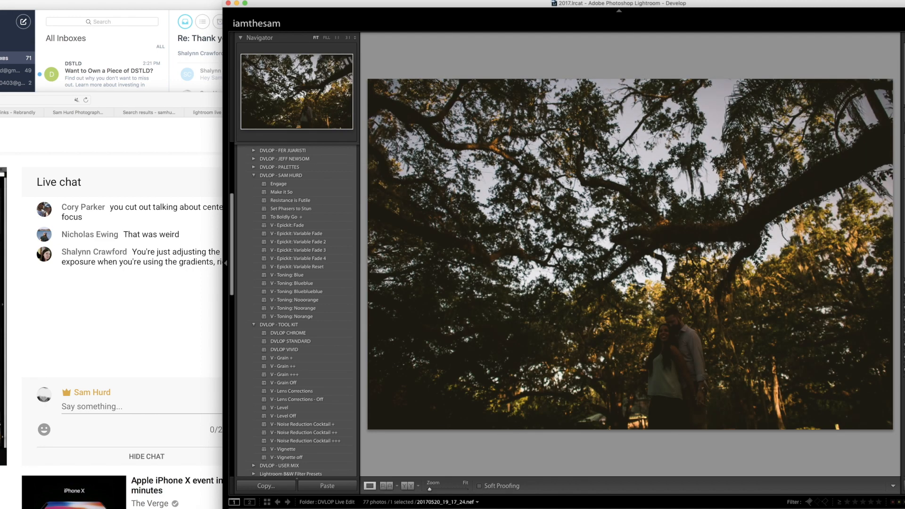
{"action": "left_click", "coordinate": [717, 171]}
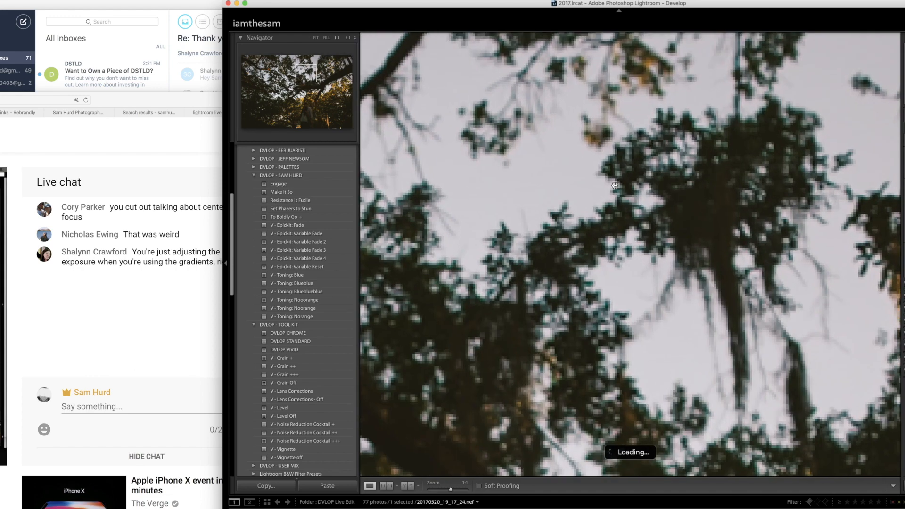
{"action": "left_click", "coordinate": [635, 216]}
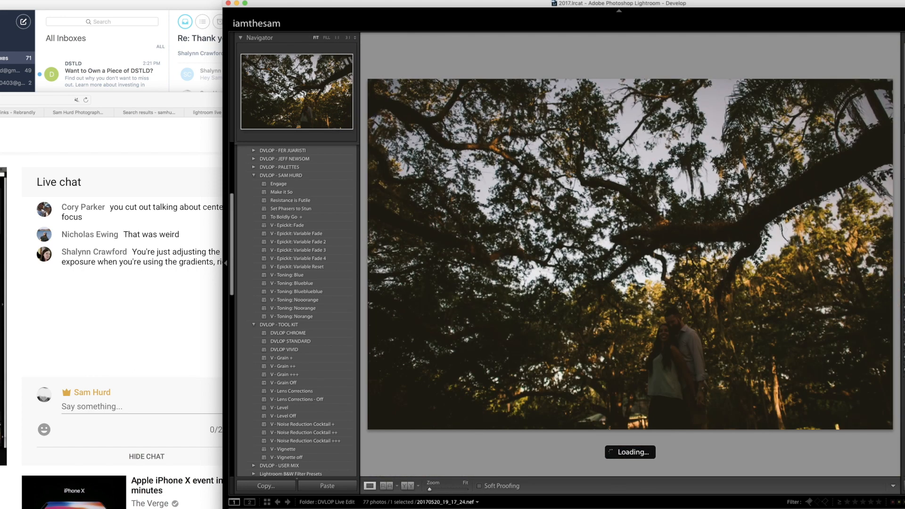
{"action": "key", "text": "backslash"}
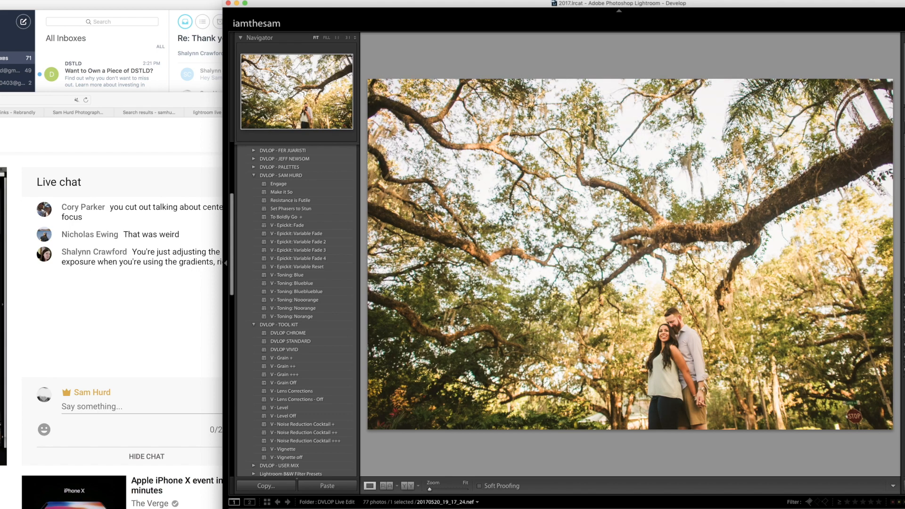
- Add graduated filters over the oak tree photo from the top and both lower corners, leaving the couple bright
{"action": "key", "text": "m"}
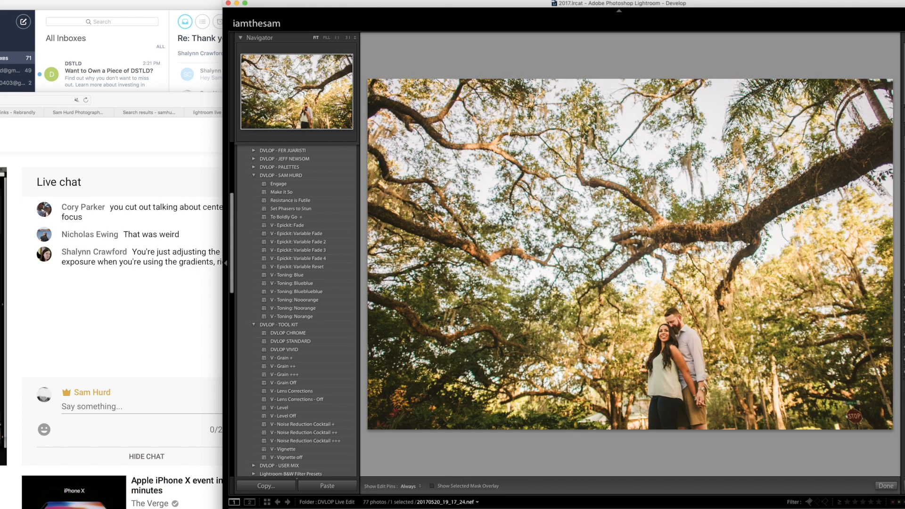
{"action": "left_click_drag", "start_coordinate": [569, 198], "coordinate": [606, 369]}
{"action": "left_click_drag", "start_coordinate": [570, 155], "coordinate": [592, 389]}
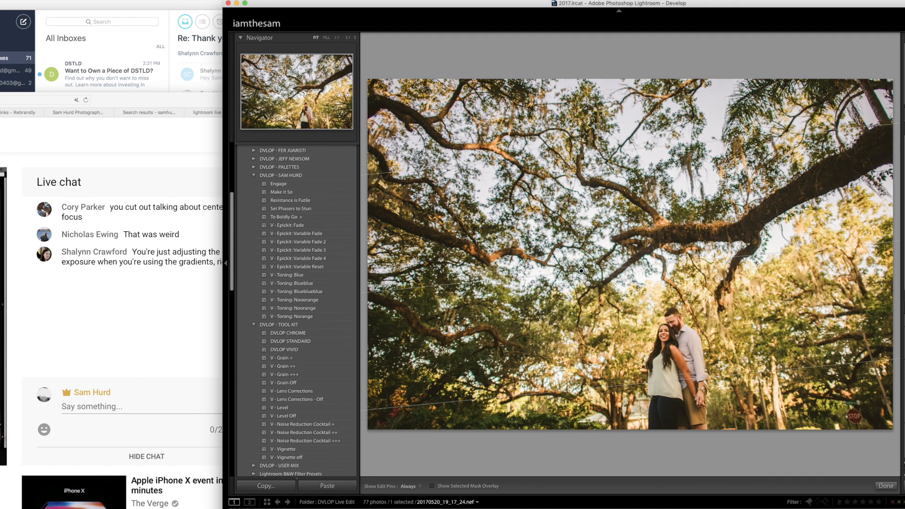
{"action": "left_click_drag", "start_coordinate": [714, 142], "coordinate": [714, 365]}
{"action": "left_click_drag", "start_coordinate": [846, 420], "coordinate": [708, 218]}
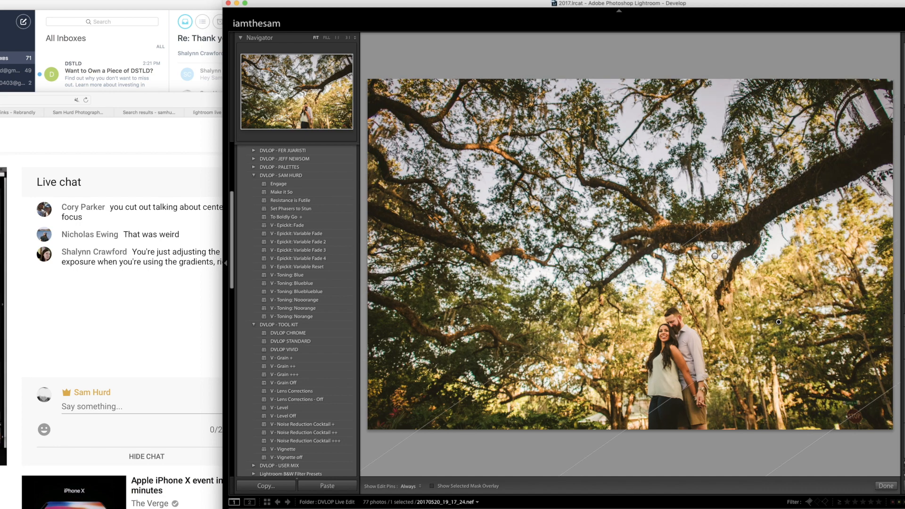
{"action": "left_click_drag", "start_coordinate": [479, 413], "coordinate": [652, 245]}
{"action": "left_click_drag", "start_coordinate": [707, 136], "coordinate": [609, 418]}
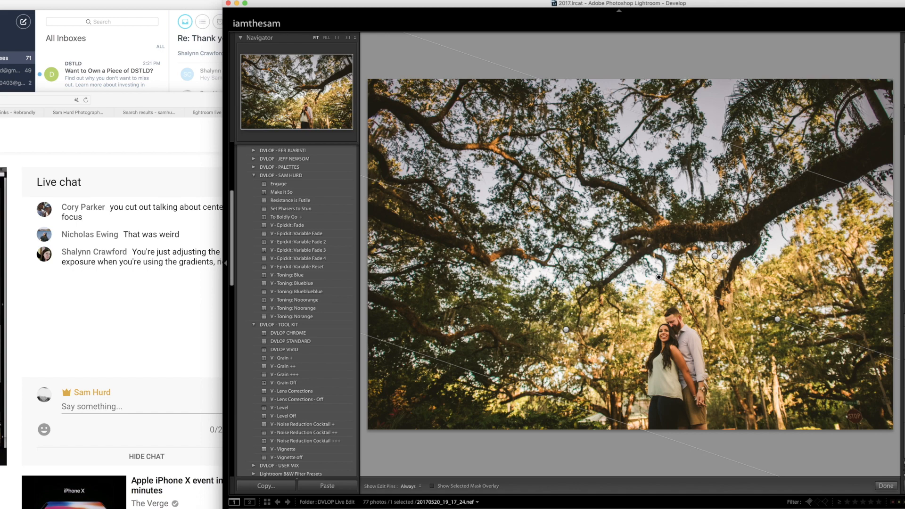
{"action": "key", "text": "m"}
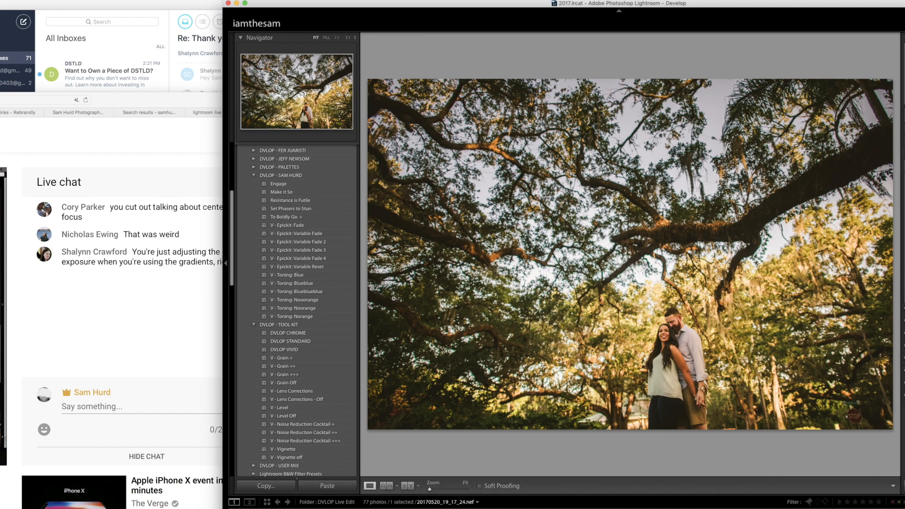
- Apply the "V - Toning: Blueblueblue" preset to the oak tree photo and compare it with the unedited version
{"action": "left_click", "coordinate": [330, 288]}
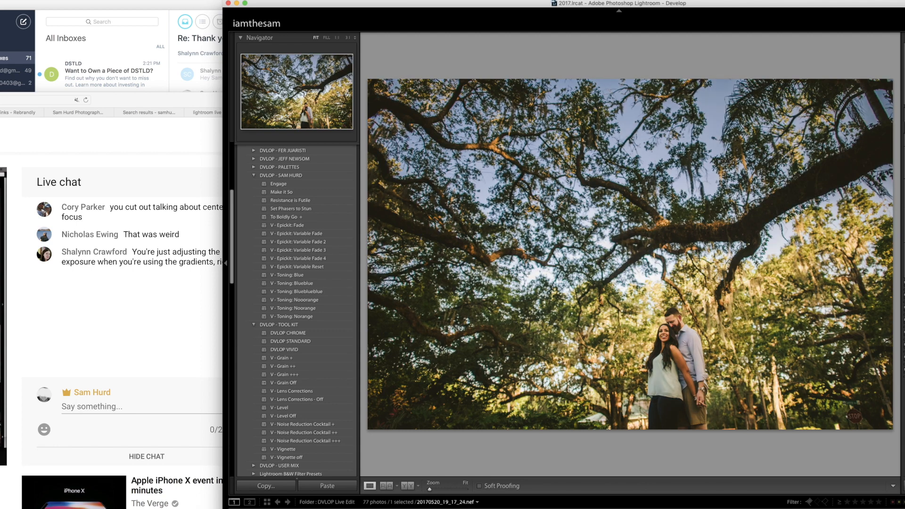
{"action": "key", "text": "backslash"}
{"action": "key", "text": "backslash"}
{"action": "key", "text": "backslash"}
{"action": "key", "text": "backslash"}
- Advance to the photo of the dancing woman in the woods, inspect her up close, and apply the "Engage" preset
{"action": "key", "text": "Right"}
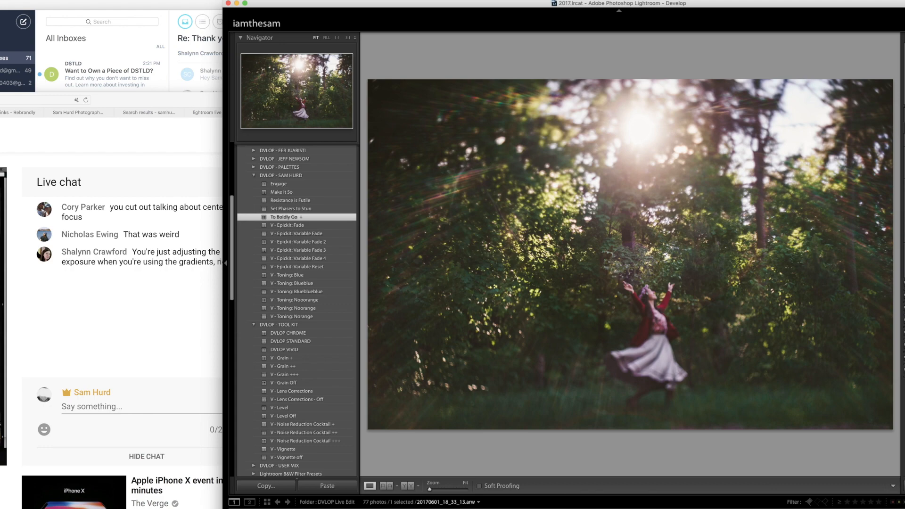
{"action": "left_click", "coordinate": [630, 316]}
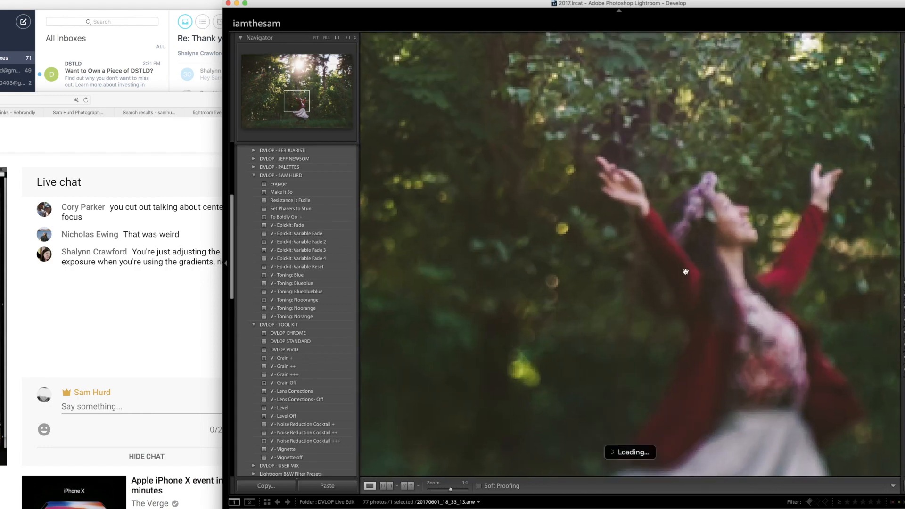
{"action": "left_click", "coordinate": [685, 271]}
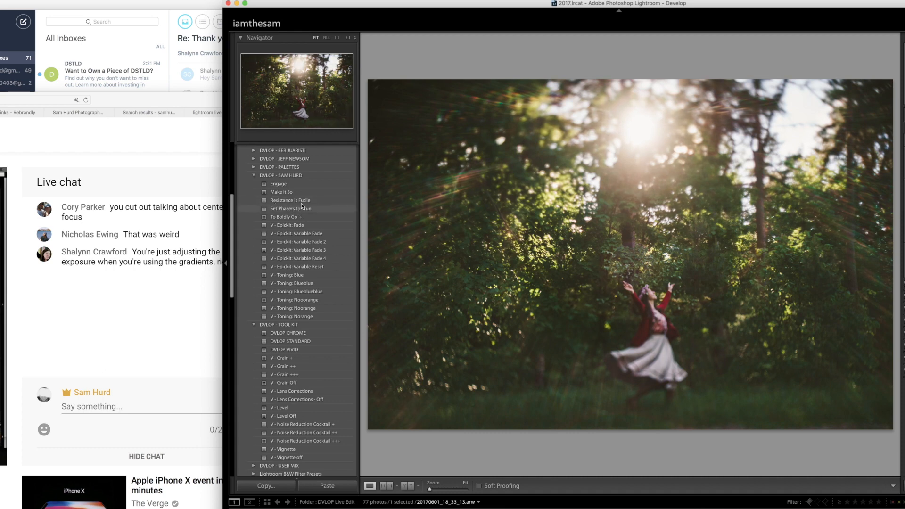
{"action": "left_click", "coordinate": [305, 184]}
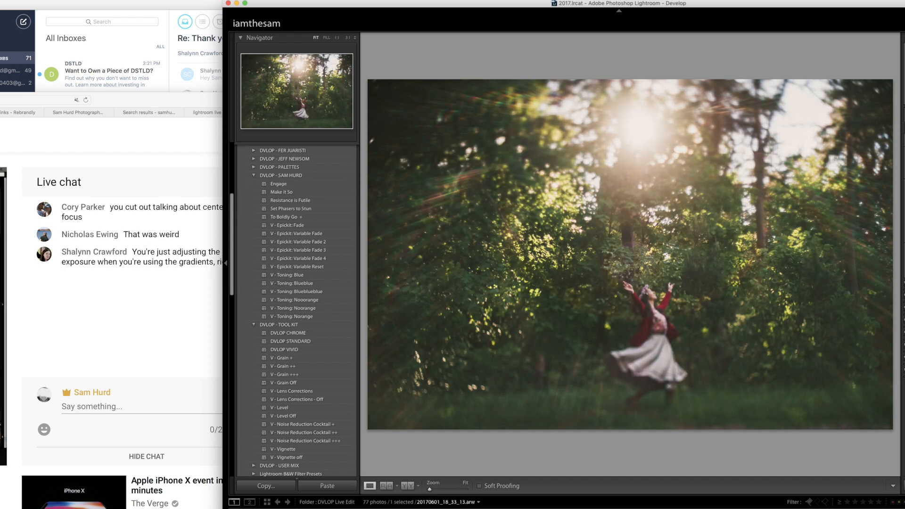
- Add two slightly tilted graduated filters across the photo of the dancing woman
{"action": "key", "text": "m"}
{"action": "left_click_drag", "start_coordinate": [657, 165], "coordinate": [619, 334]}
{"action": "left_click_drag", "start_coordinate": [530, 229], "coordinate": [476, 397]}
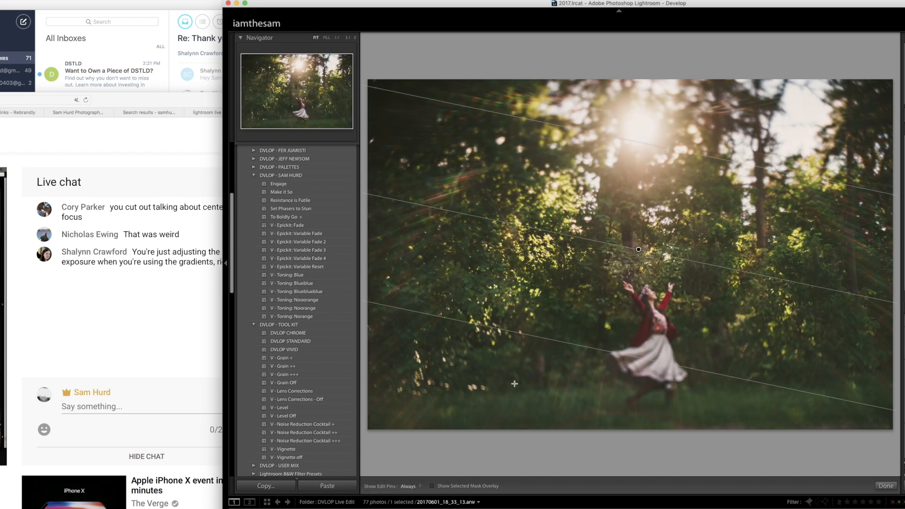
{"action": "key", "text": "m"}
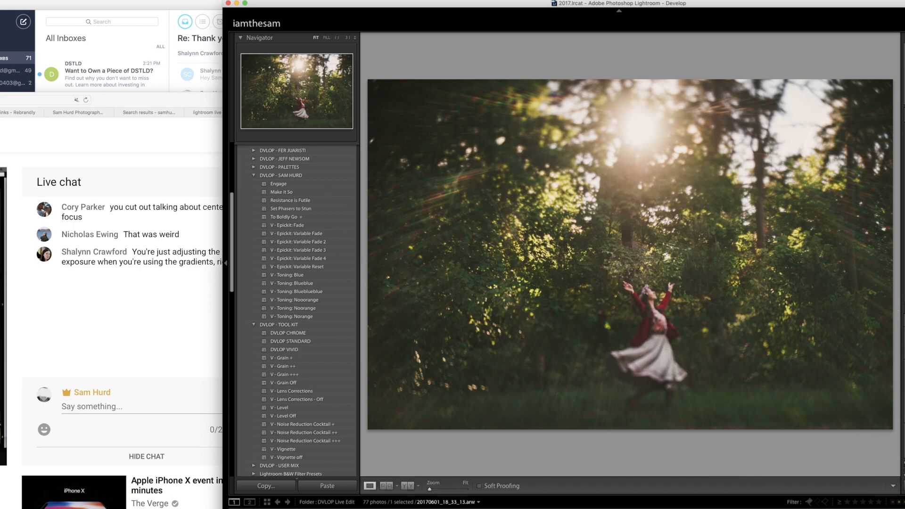
- Advance to the riverside photo of the couple with their dogs, fine-tune its crop, and compare it with the unedited version
{"action": "key", "text": "Right"}
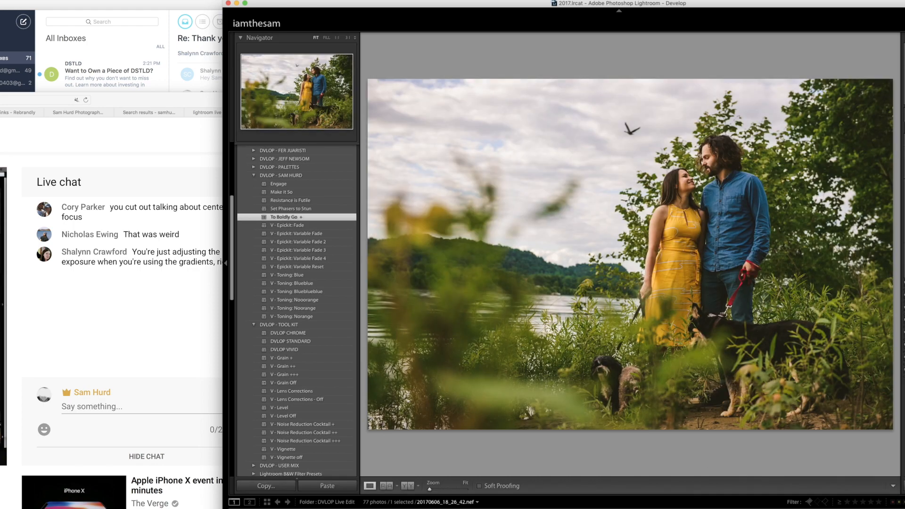
{"action": "key", "text": "r"}
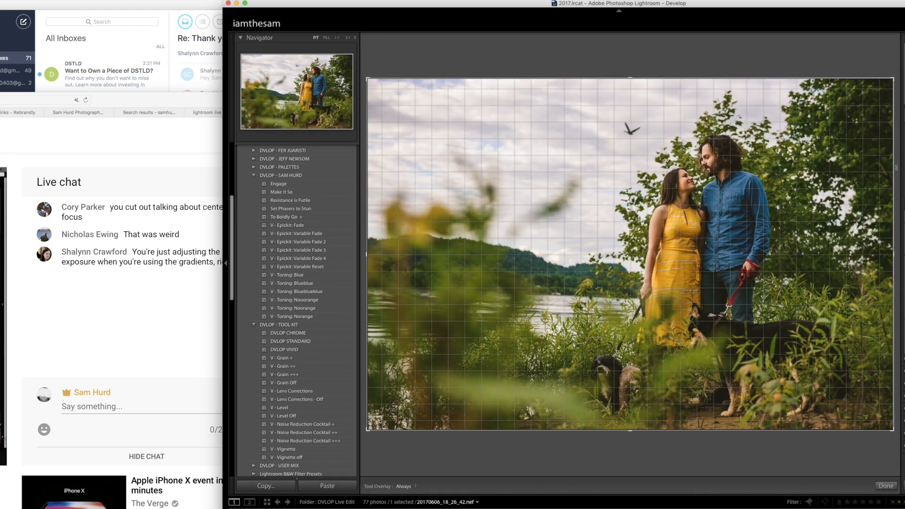
{"action": "key", "text": "r"}
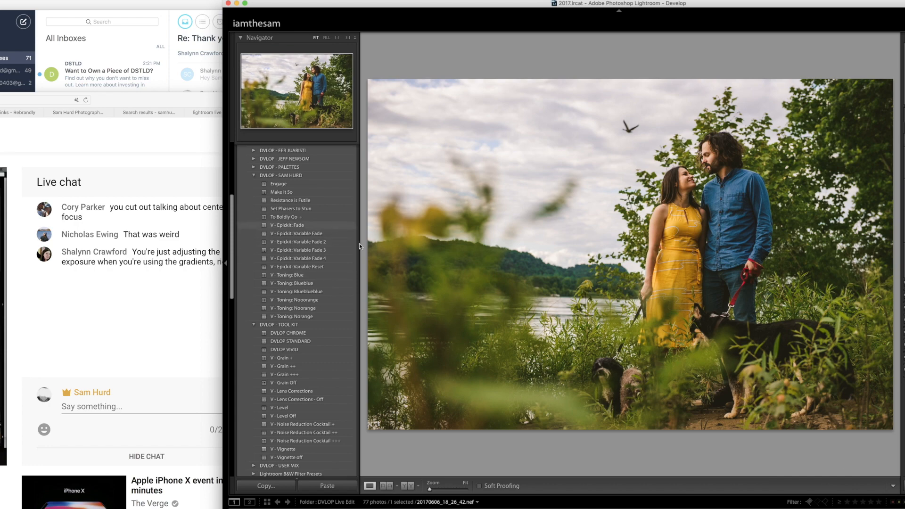
{"action": "key", "text": "shift+super+r"}
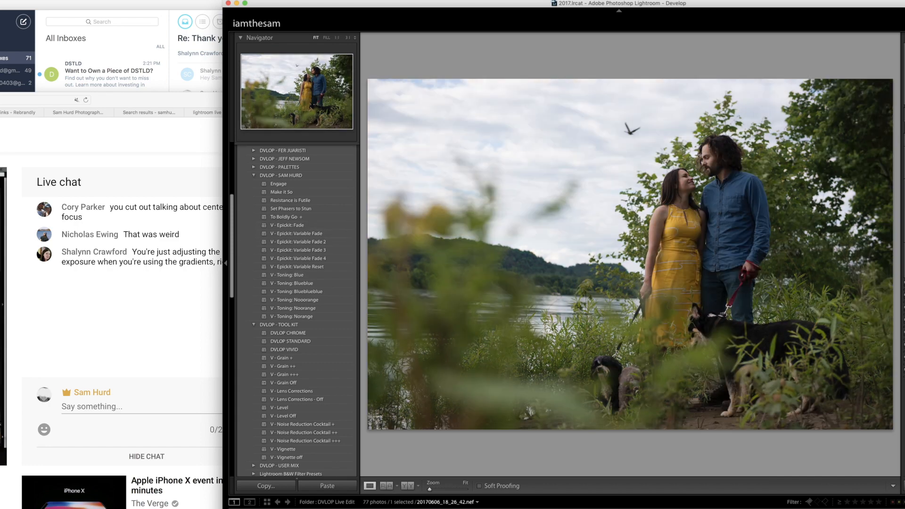
{"action": "key", "text": "super+z"}
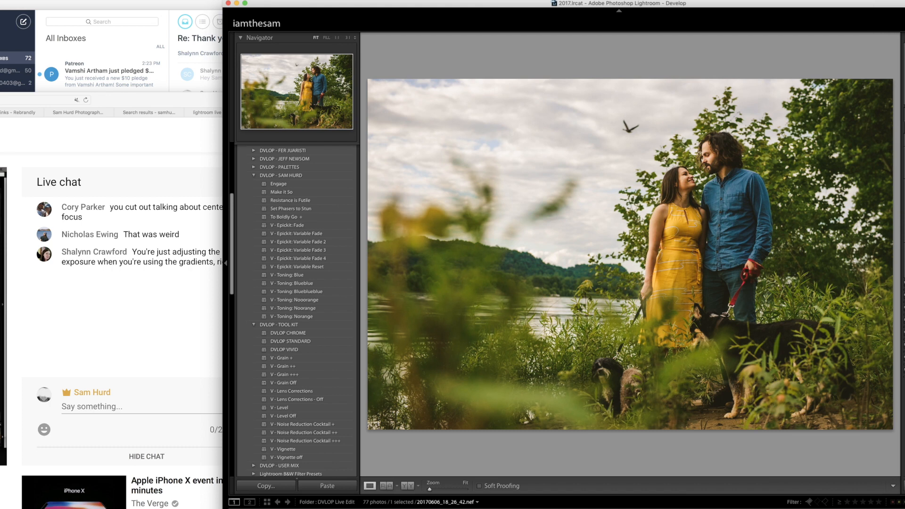
- Try the "V - Toning: Blueblue" preset, settle on "V - Toning: Blue", and add a graduated filter across the riverside photo's sky
{"action": "left_click", "coordinate": [333, 282]}
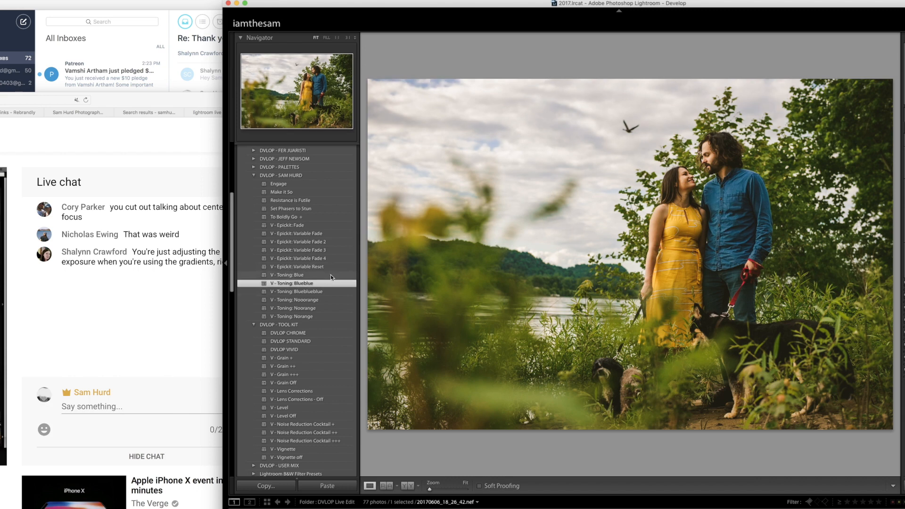
{"action": "left_click", "coordinate": [330, 274]}
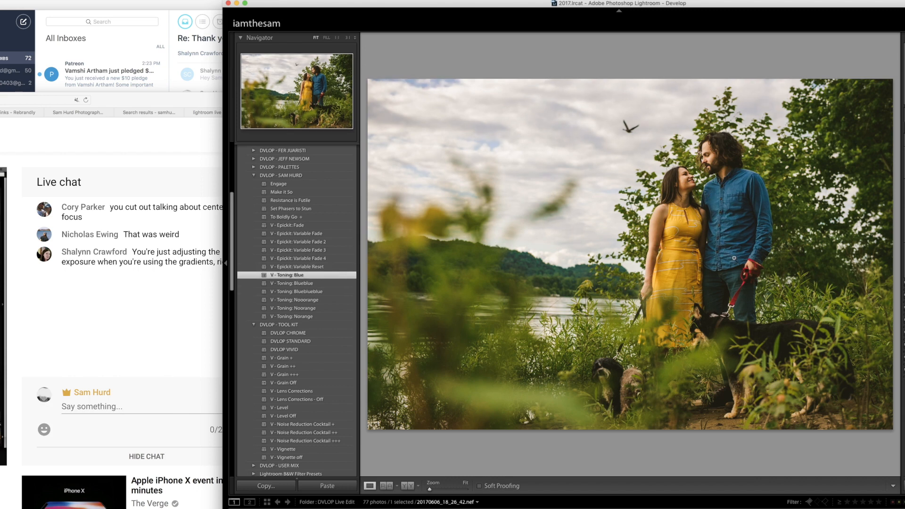
{"action": "key", "text": "m"}
{"action": "left_click_drag", "start_coordinate": [489, 140], "coordinate": [874, 221]}
{"action": "key", "text": "m"}
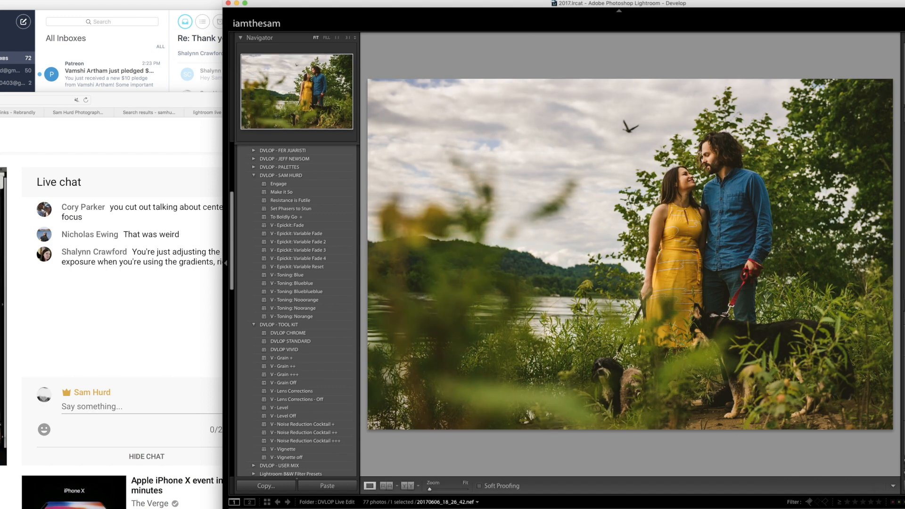
- Advance to the photo of the couple walking their dogs, brighten its exposure, and try the "Make It So" preset
{"action": "key", "text": "Right"}
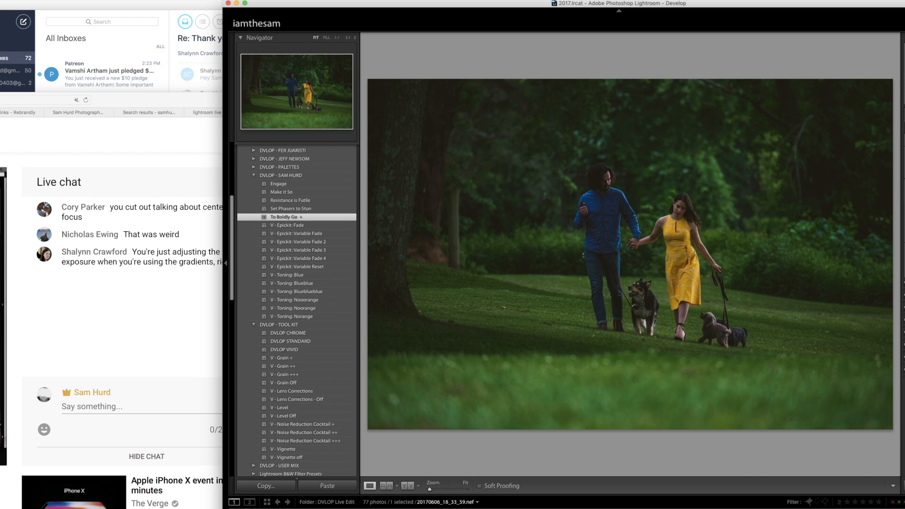
{"action": "key", "text": "equal"}
{"action": "key", "text": "equal"}
{"action": "key", "text": "equal"}
{"action": "key", "text": "equal"}
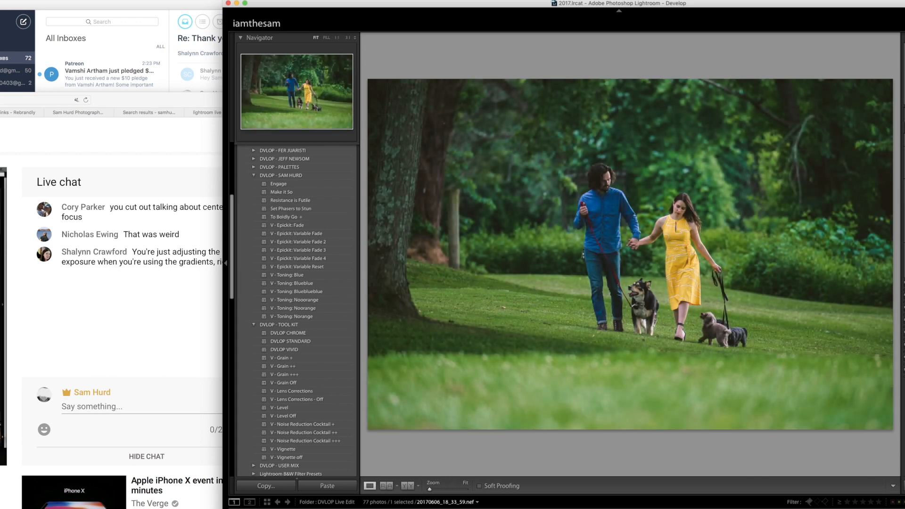
{"action": "left_click", "coordinate": [323, 191]}
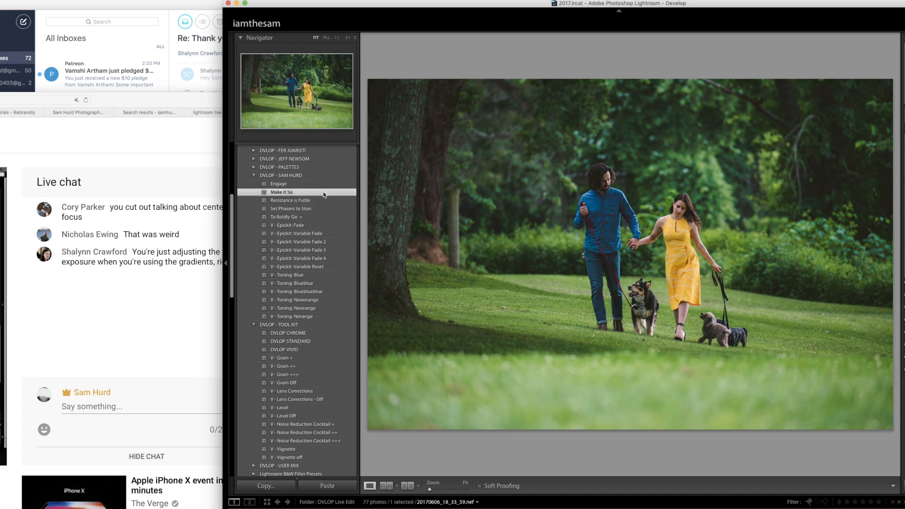
{"action": "key", "text": "super+z"}
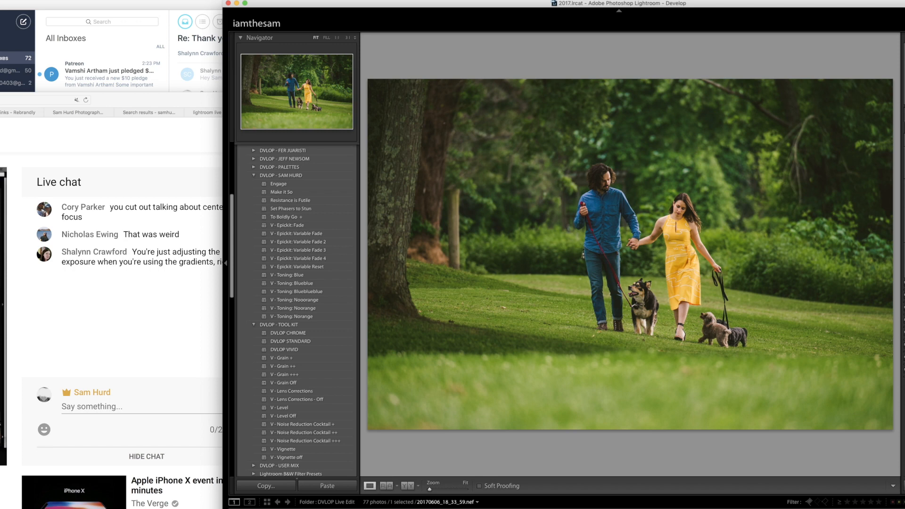
- Crop the dog-walking photo to a wider, shorter format and reposition the couple slightly lower in the frame
{"action": "key", "text": "r"}
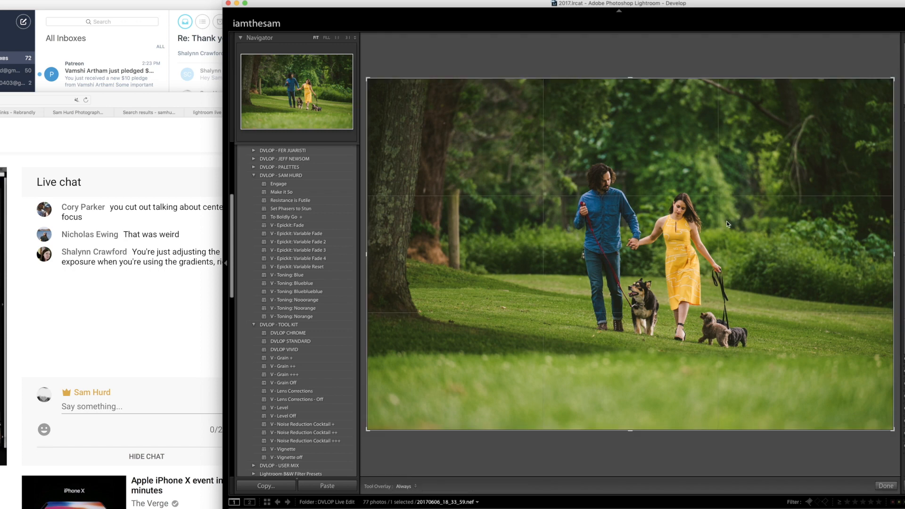
{"action": "key", "text": "shift+a"}
{"action": "mouse_move", "coordinate": [700, 215]}
{"action": "left_mouse_down"}
{"action": "mouse_move", "coordinate": [700, 229]}
{"action": "mouse_move", "coordinate": [701, 222]}
{"action": "left_mouse_up"}
{"action": "key", "text": "r"}
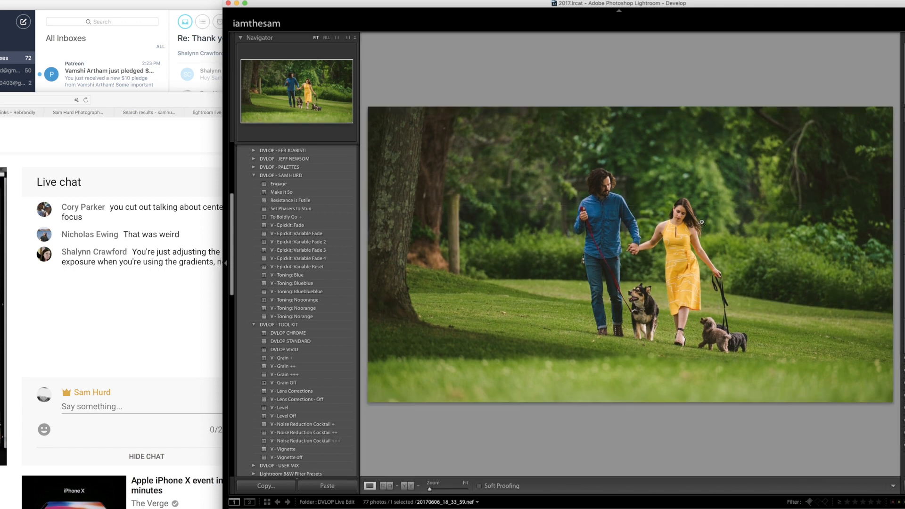
- Add a slightly tilted graduated filter up from the foreground grass and try the "V - Epickit: Variable Fade 3" and "Variable Fade 4" presets
{"action": "key", "text": "m"}
{"action": "left_click_drag", "start_coordinate": [663, 403], "coordinate": [650, 254]}
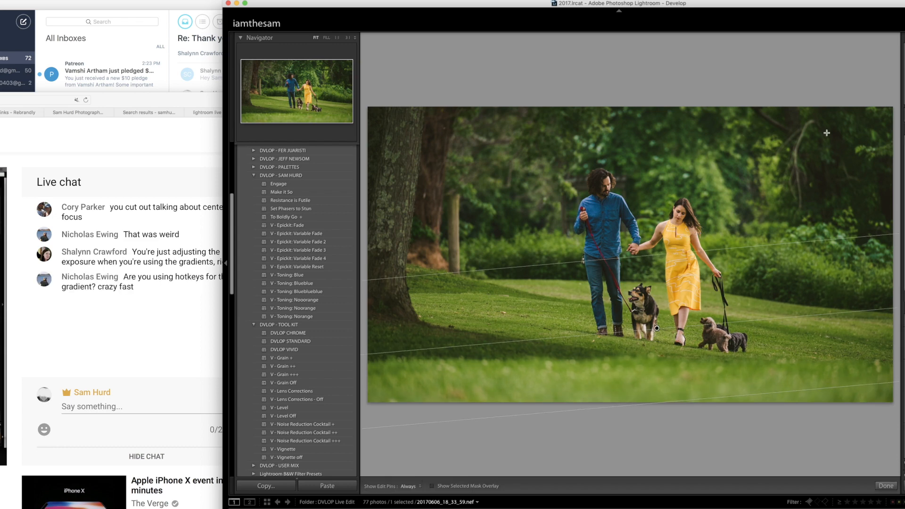
{"action": "key", "text": "m"}
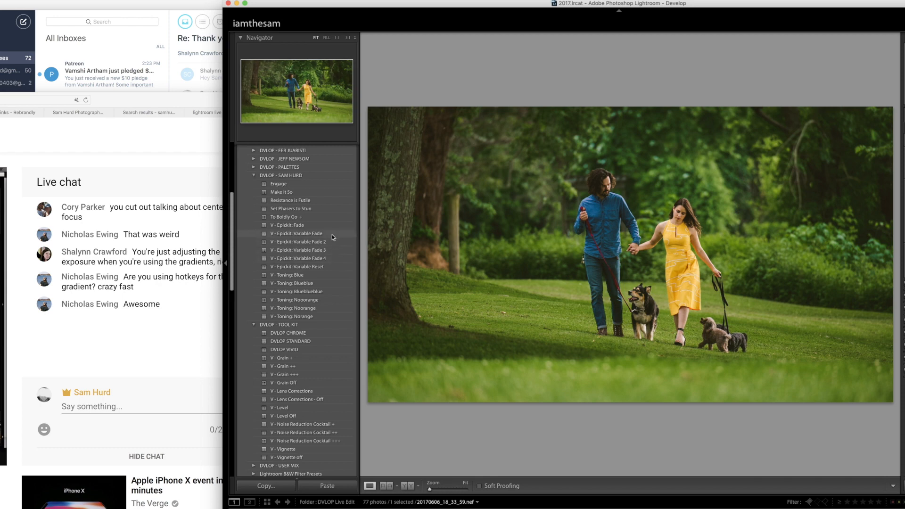
{"action": "left_click", "coordinate": [333, 253]}
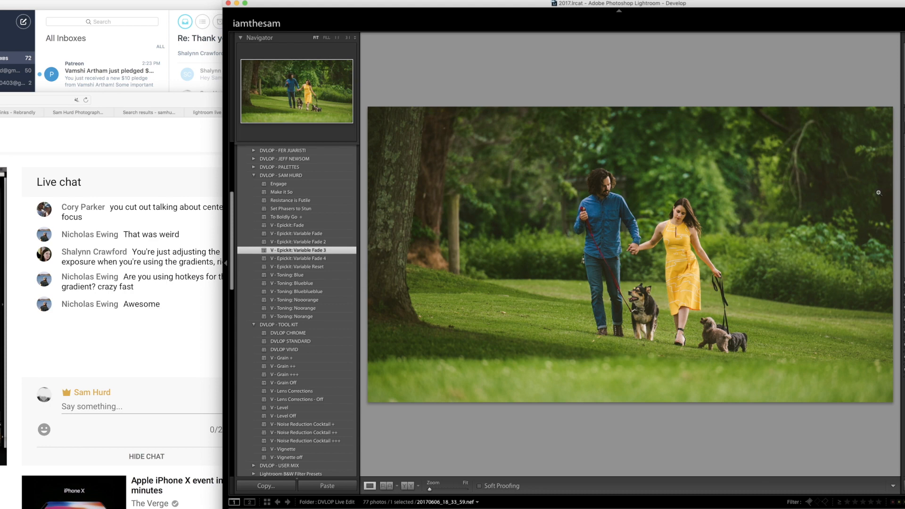
{"action": "left_click", "coordinate": [310, 259]}
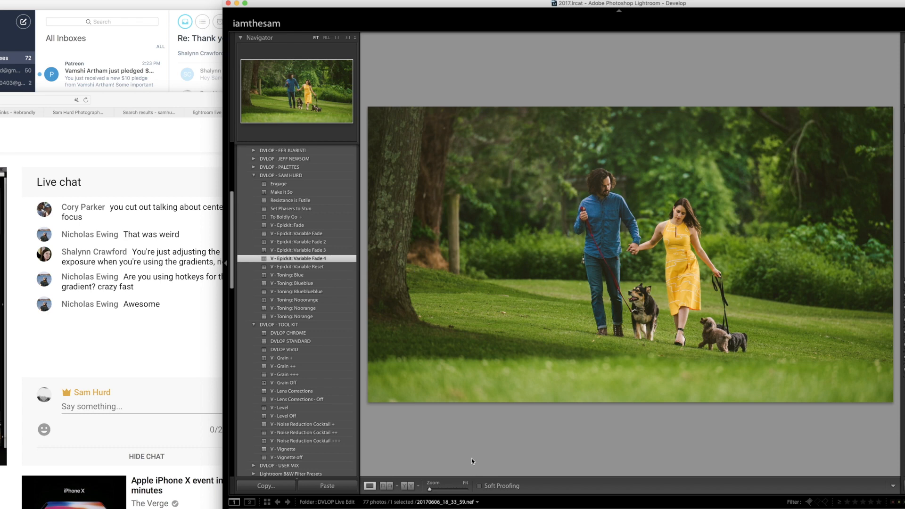
- Go back to the black-and-white doorway photo and compare the "V - Epickit: Variable Fade" presets, ending with "Variable Fade 2"
{"action": "key", "text": "Left"}
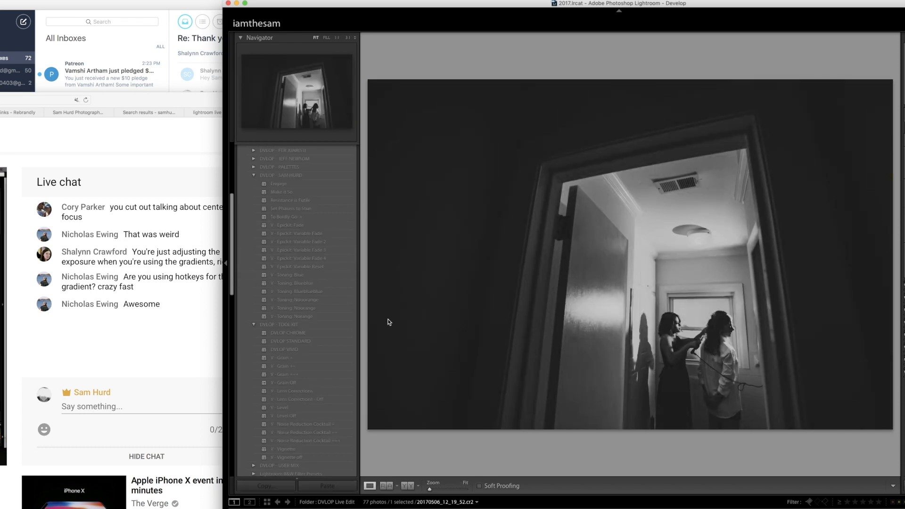
{"action": "left_click", "coordinate": [324, 250]}
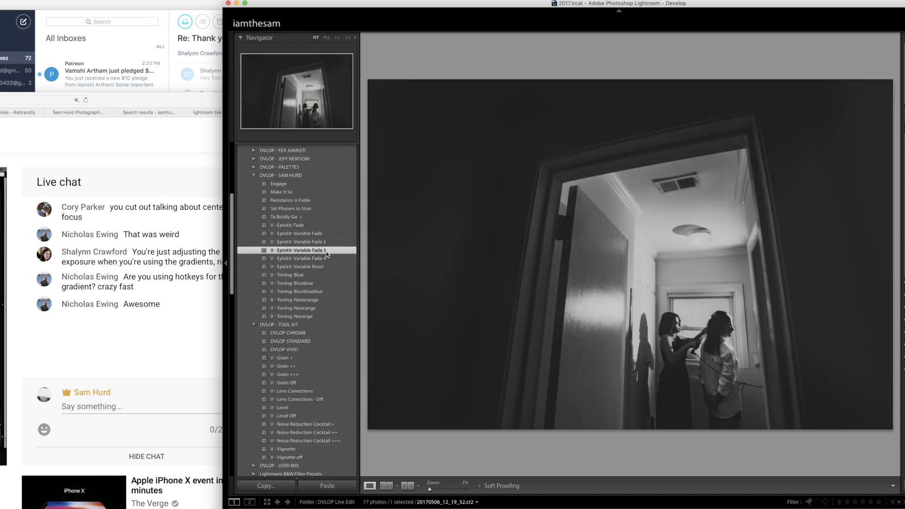
{"action": "left_click", "coordinate": [332, 258]}
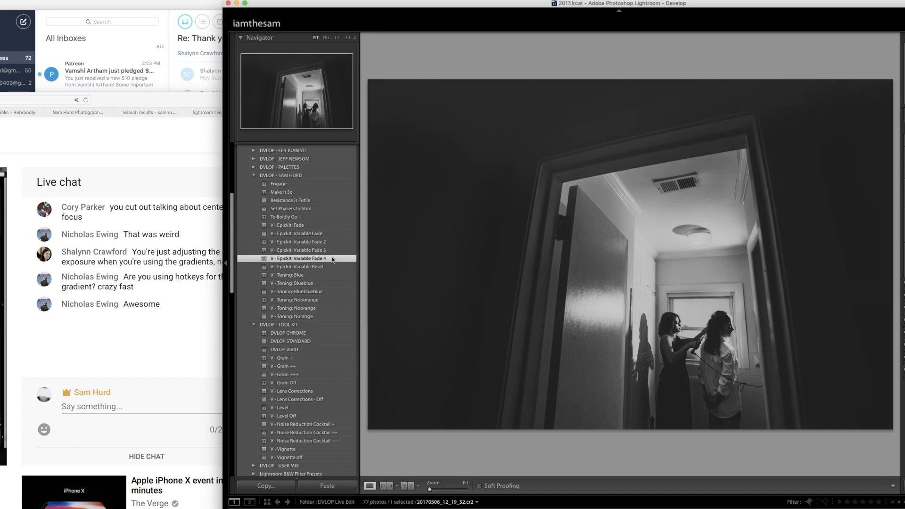
{"action": "left_click", "coordinate": [329, 235]}
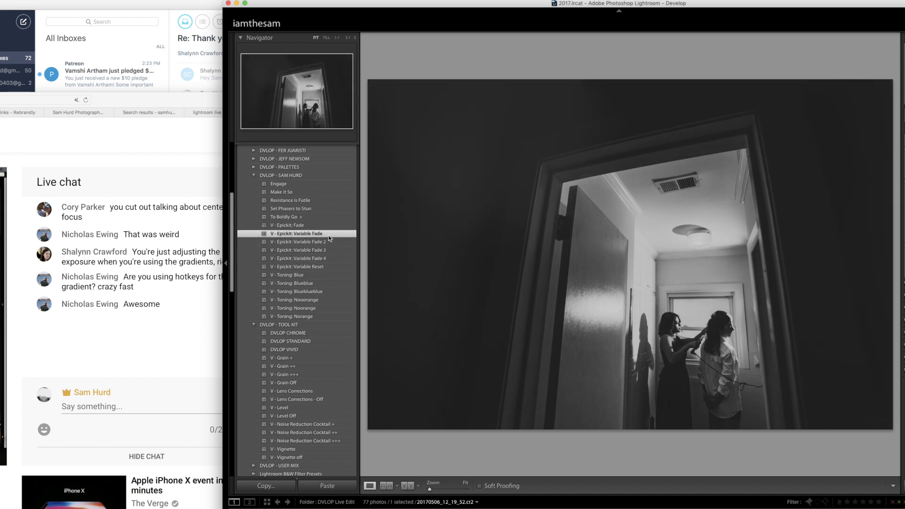
{"action": "left_click", "coordinate": [327, 241]}
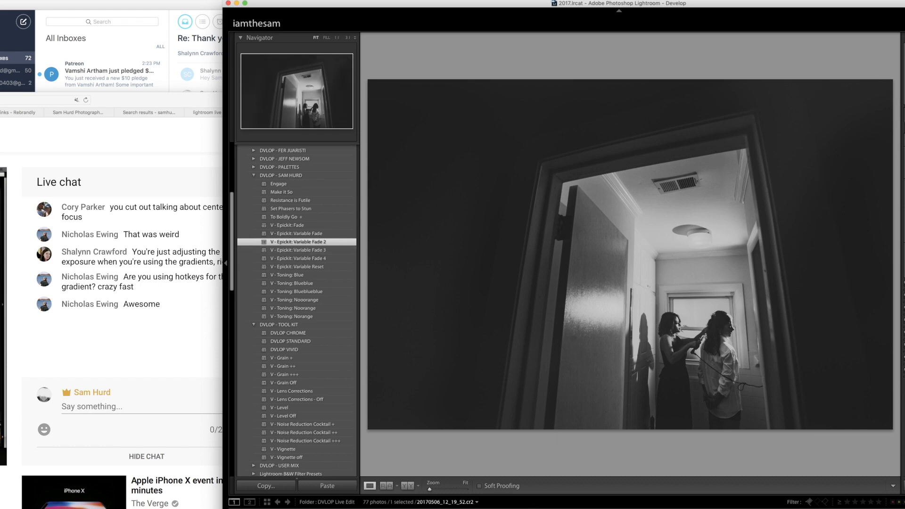
- Return to the dog-walking photo and compare the variable fade presets, settling on "V - Epickit: Variable Fade 3"
{"action": "key", "text": "Right"}
{"action": "key", "text": "Right"}
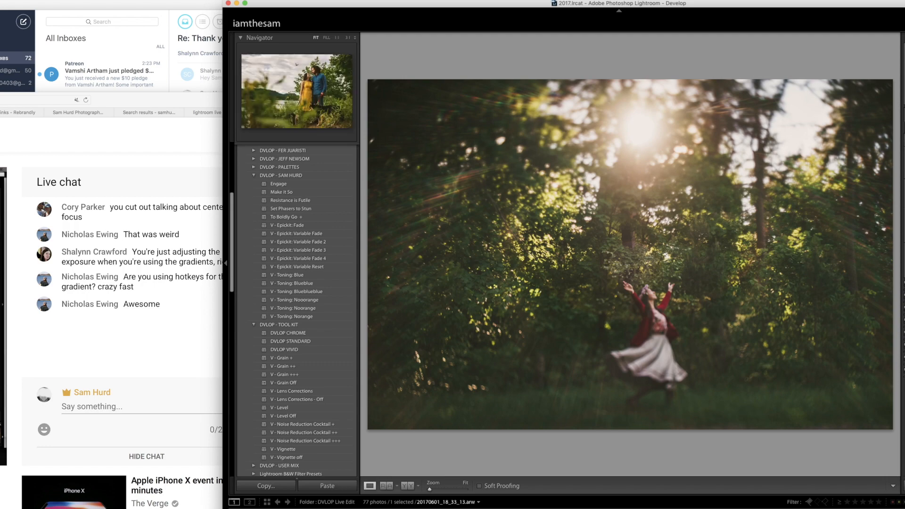
{"action": "key", "text": "Right"}
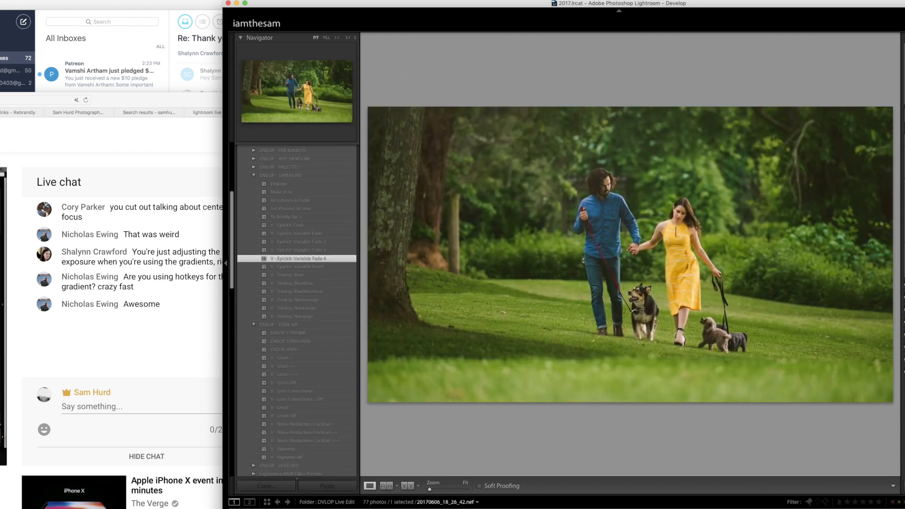
{"action": "left_click", "coordinate": [326, 249]}
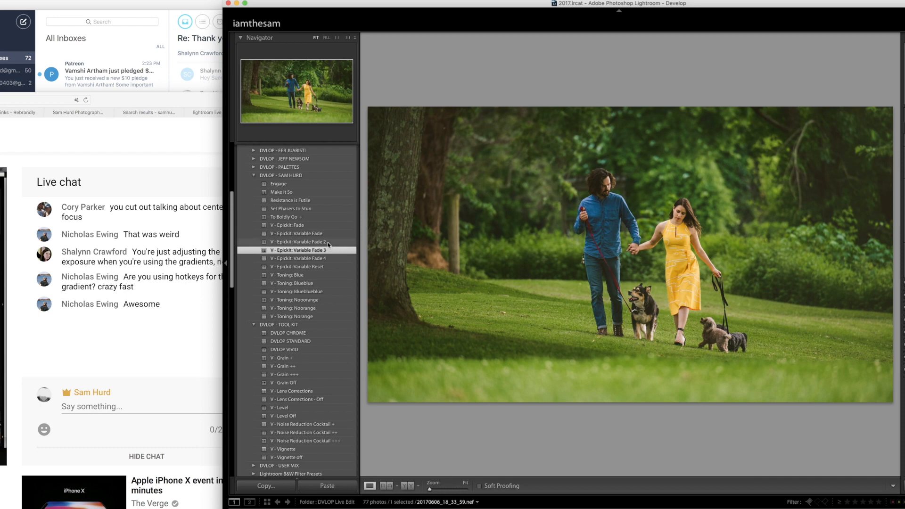
{"action": "left_click", "coordinate": [327, 242]}
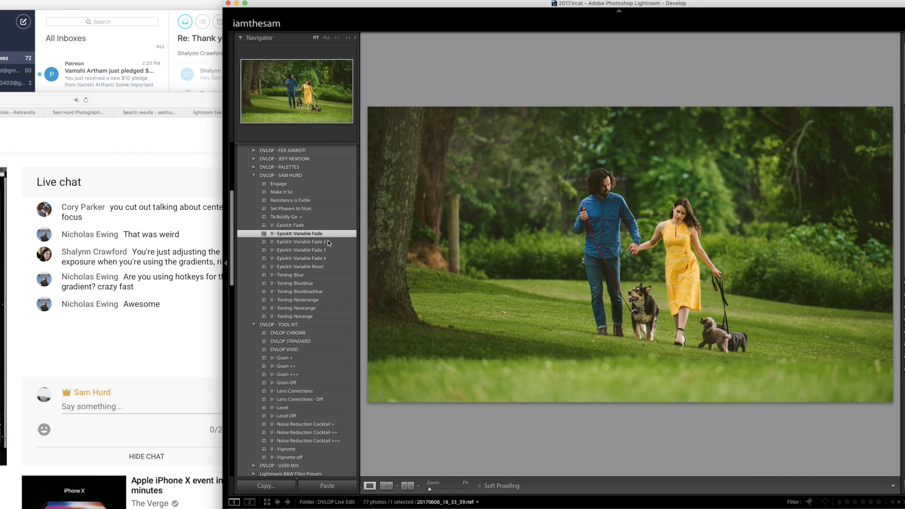
{"action": "left_click", "coordinate": [327, 251]}
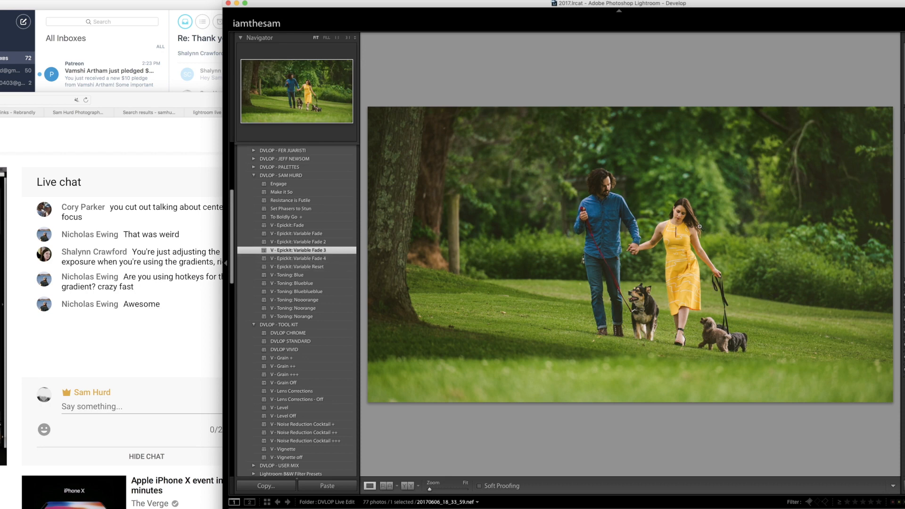
- Advance to the photo of the woman lying among daisies, try the "Engage" preset, and replace it with "Make It So"
{"action": "key", "text": "Right"}
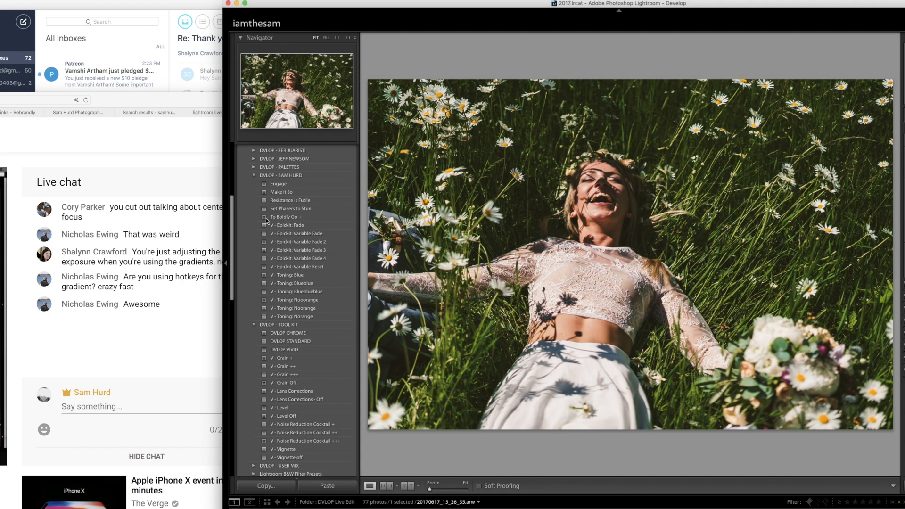
{"action": "left_click", "coordinate": [319, 186]}
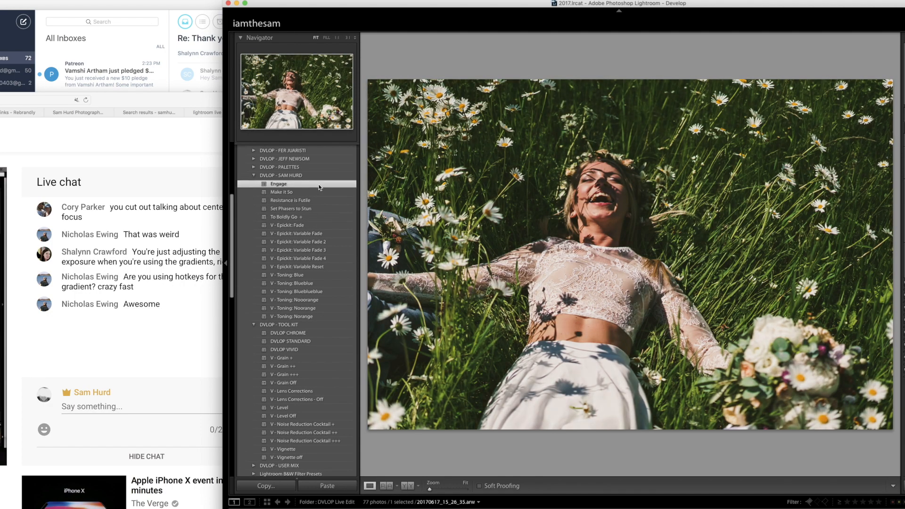
{"action": "left_click", "coordinate": [319, 192]}
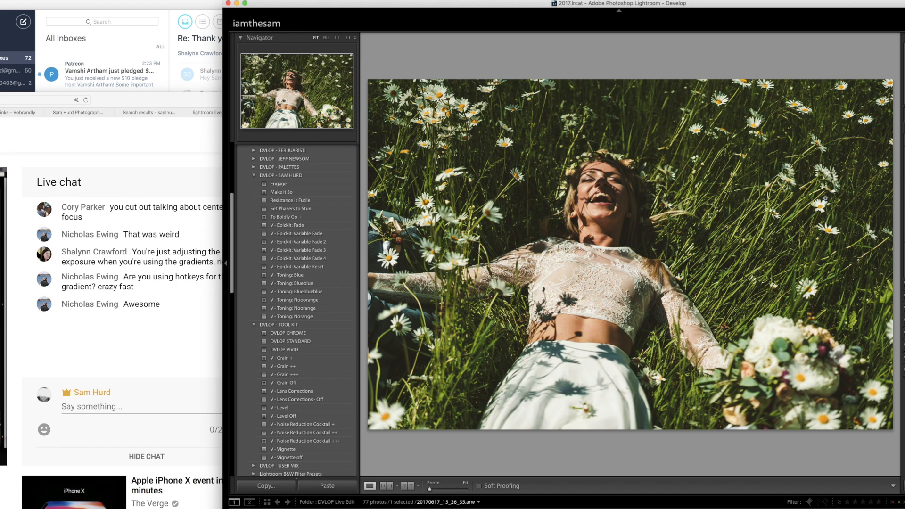
- Add diagonal graduated filters from the daisy photo's lower bouquet corner and opposite side, and advance to the wedding couple by the water
{"action": "key", "text": "m"}
{"action": "left_click_drag", "start_coordinate": [837, 381], "coordinate": [696, 115]}
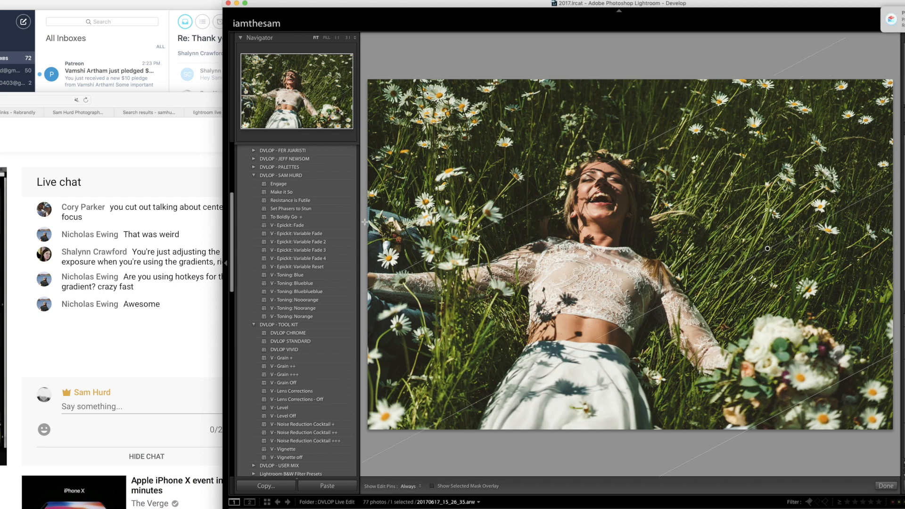
{"action": "mouse_move", "coordinate": [363, 225]}
{"action": "left_mouse_down"}
{"action": "mouse_move", "coordinate": [594, 120]}
{"action": "mouse_move", "coordinate": [609, 125]}
{"action": "left_mouse_up"}
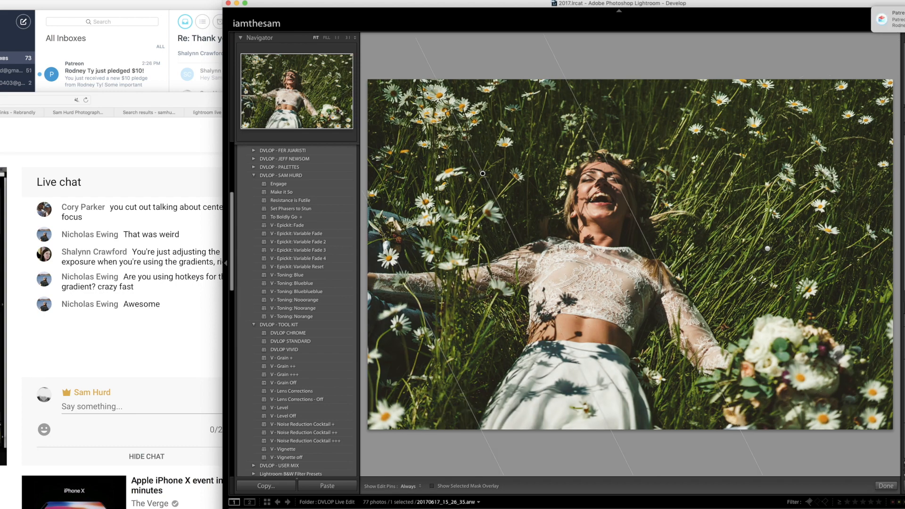
{"action": "key", "text": "m"}
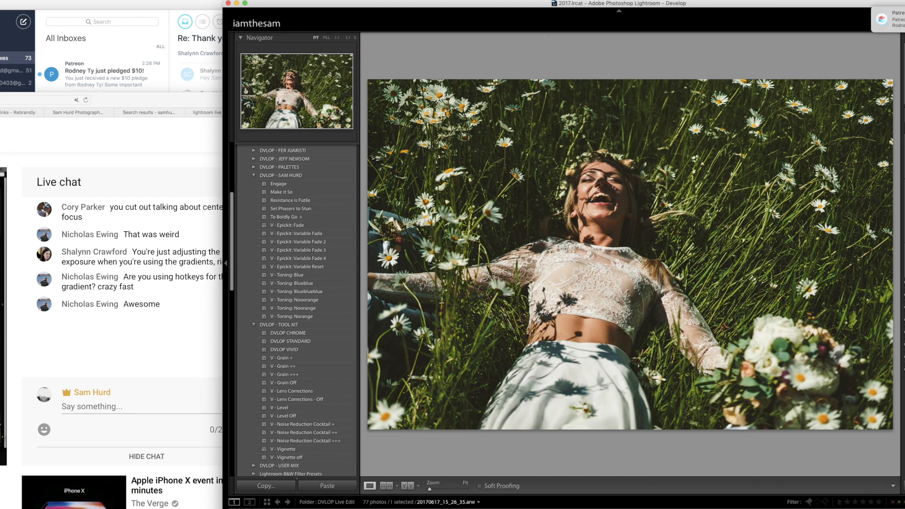
{"action": "key", "text": "Right"}
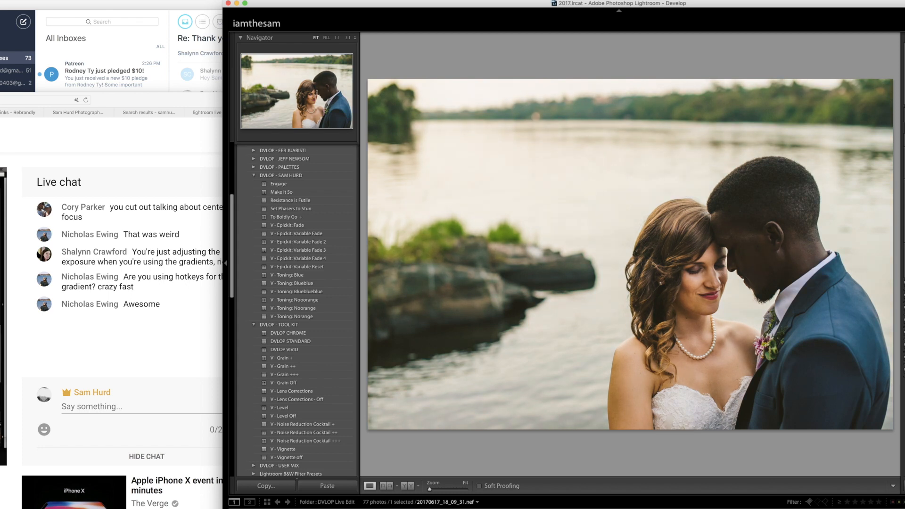
- Apply the "Make It So" preset to the couple by the water and add diagonal graduated filters over the water and the groom's upper corner
{"action": "left_click", "coordinate": [323, 192]}
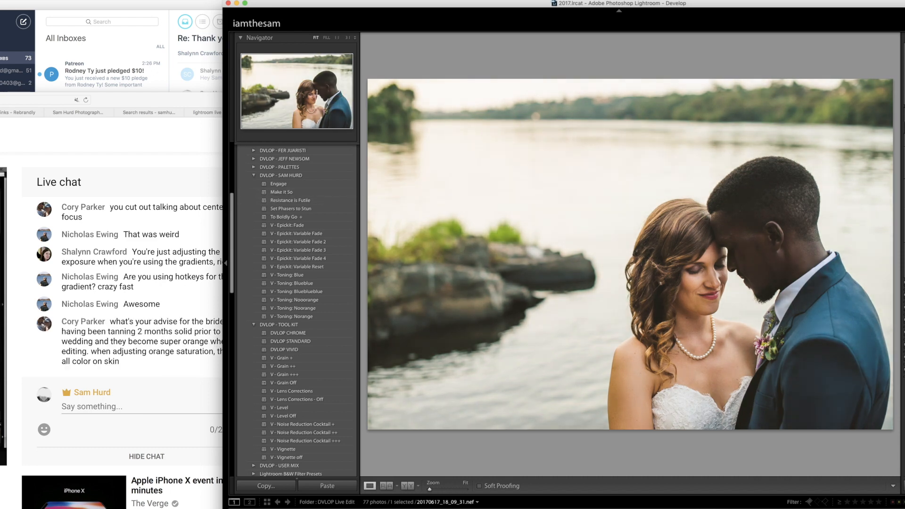
{"action": "key", "text": "m"}
{"action": "left_click_drag", "start_coordinate": [540, 126], "coordinate": [608, 284]}
{"action": "key", "text": "m"}
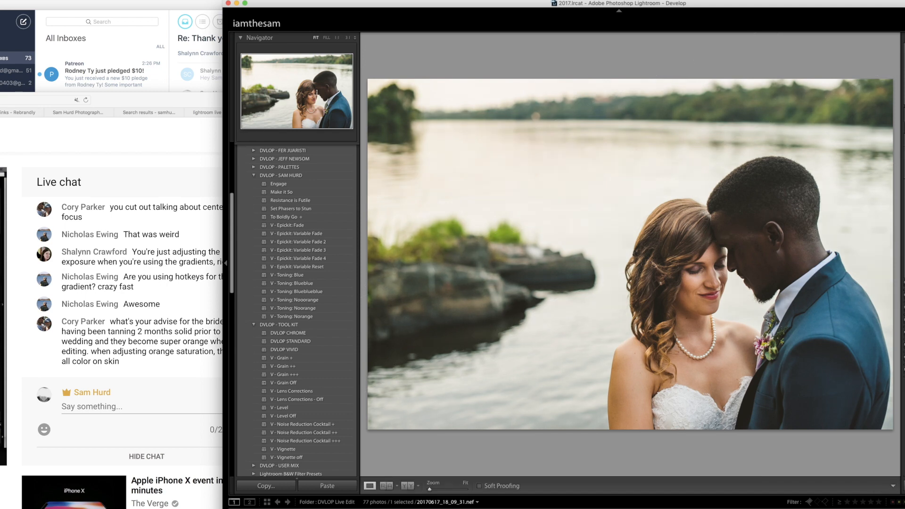
{"action": "key", "text": "m"}
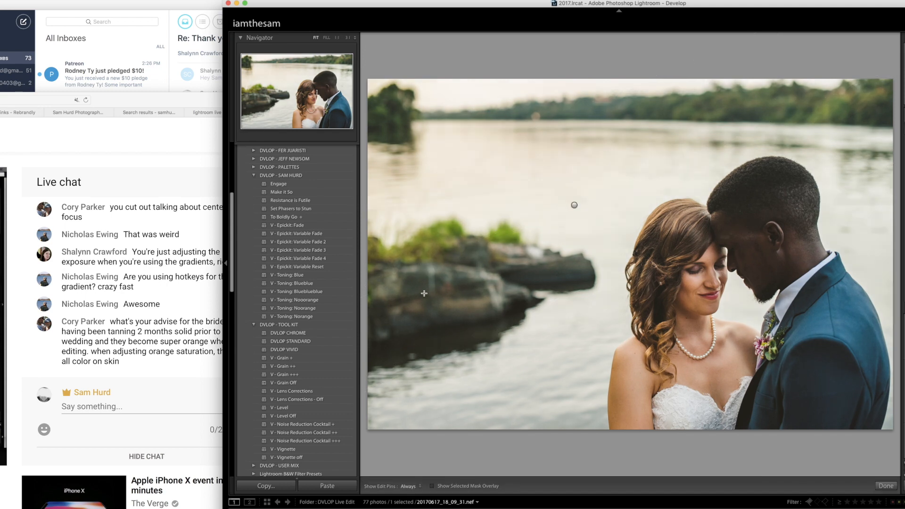
{"action": "left_click_drag", "start_coordinate": [864, 98], "coordinate": [820, 188]}
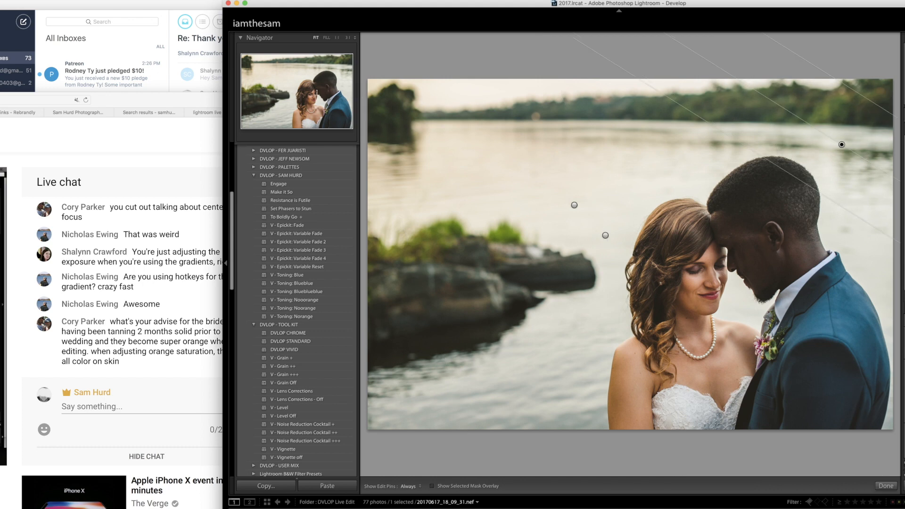
{"action": "key", "text": "m"}
- Apply "V - Toning: Blueblue", replace it with "V - Toning: Blue", and inspect the groom's suit at 1:1
{"action": "left_click", "coordinate": [333, 284]}
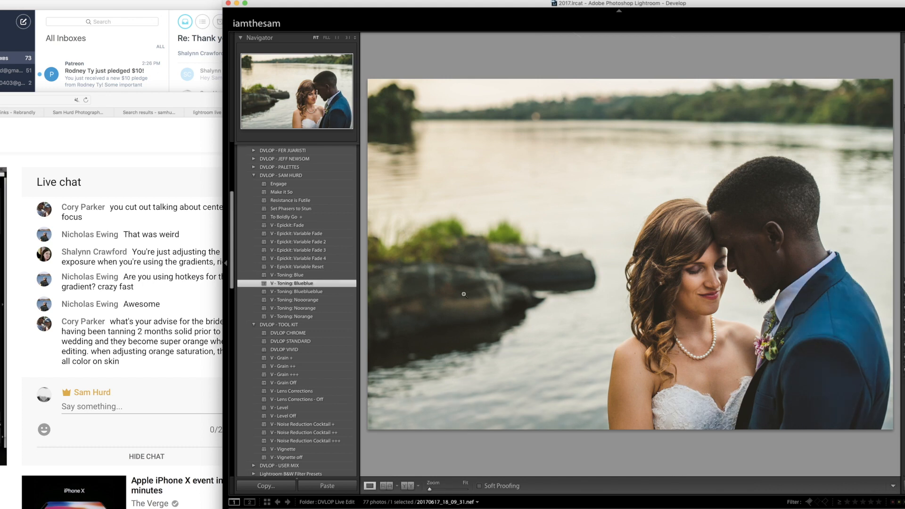
{"action": "left_click", "coordinate": [325, 276]}
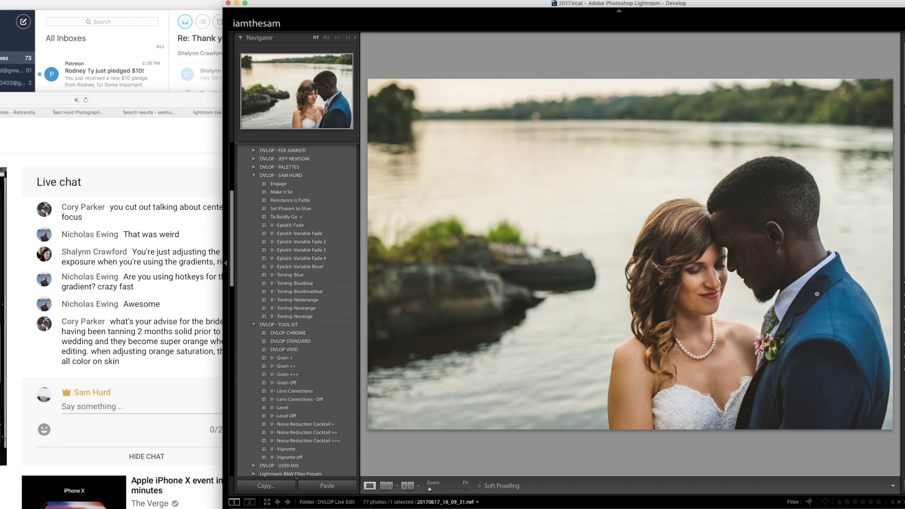
{"action": "left_click", "coordinate": [784, 304]}
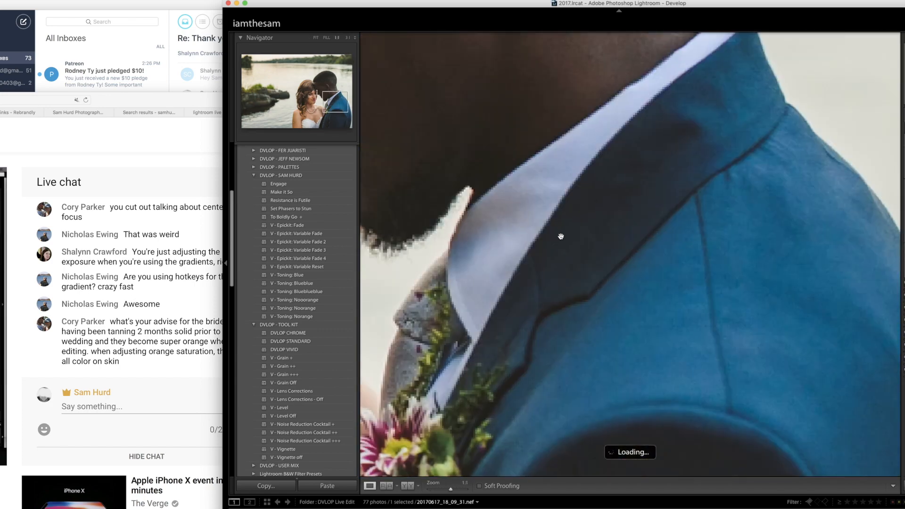
{"action": "left_click", "coordinate": [566, 210]}
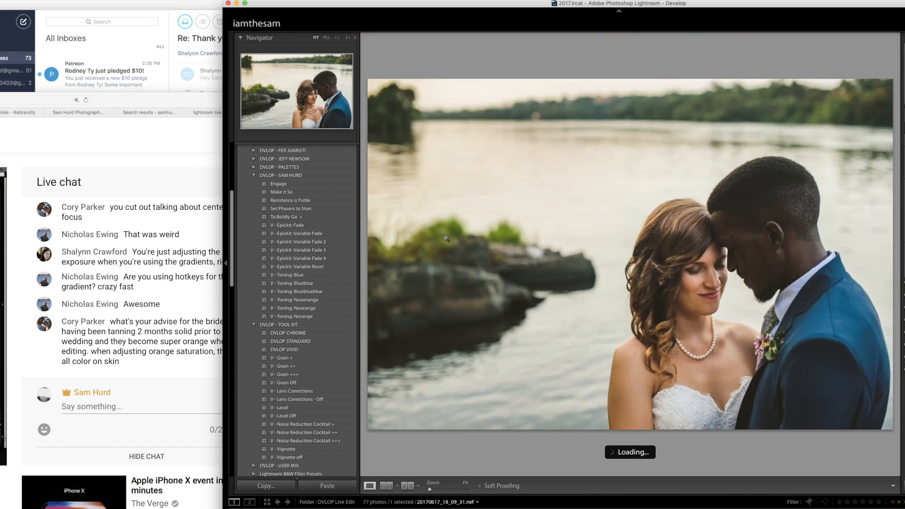
- Reposition the browser to show the whole live chat, then return to Lightroom and compare "Engage" with "Make It So", ending on "Make It So"
{"action": "left_click_drag", "start_coordinate": [177, 101], "coordinate": [153, 100]}
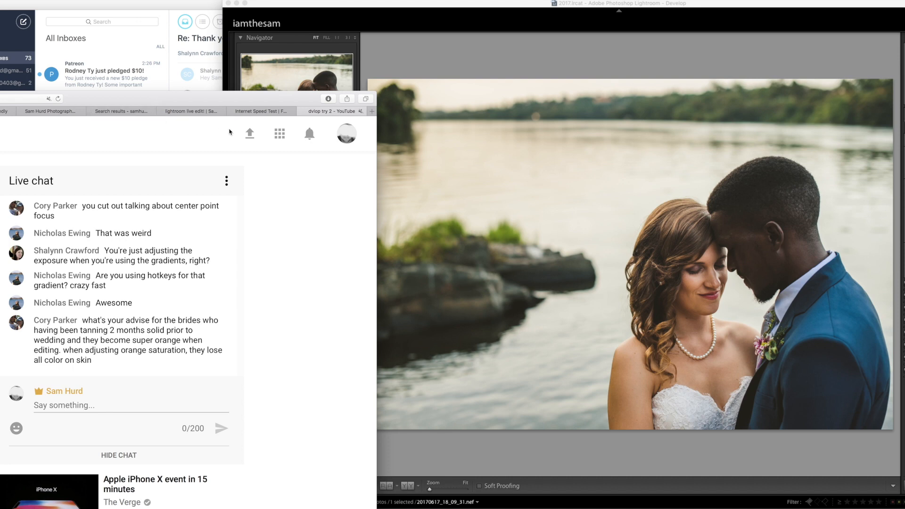
{"action": "left_click", "coordinate": [422, 2]}
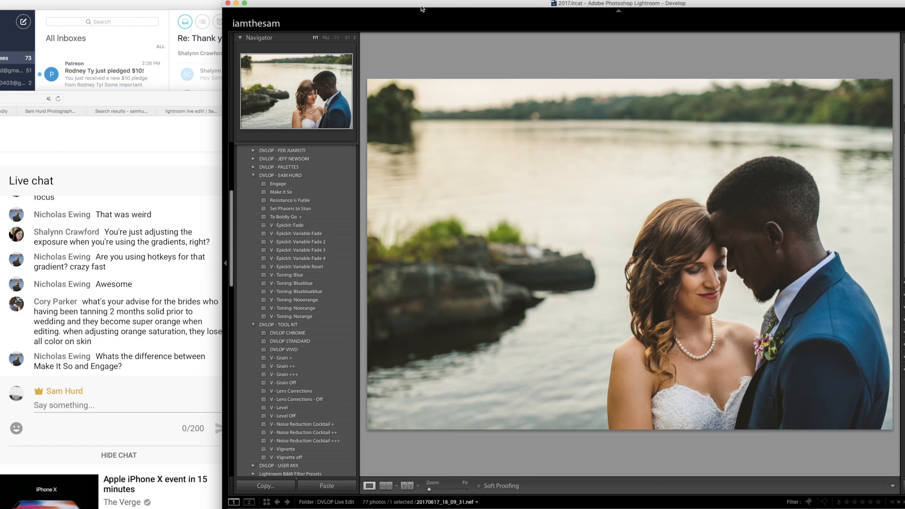
{"action": "left_click", "coordinate": [302, 185]}
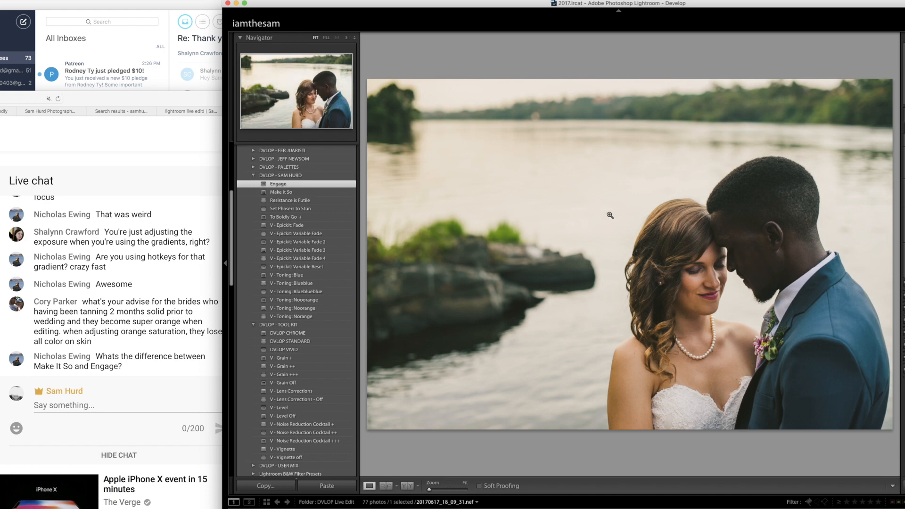
{"action": "left_click", "coordinate": [309, 193]}
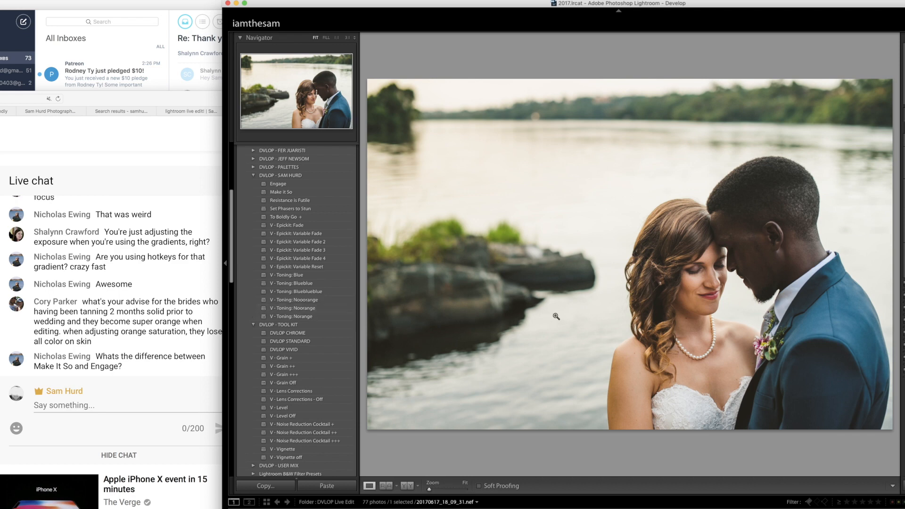
- Advance to the wheat-field wedding photo, apply "Make It So", and compare the earlier Tint history state with the latest Exposure state
{"action": "key", "text": "Right"}
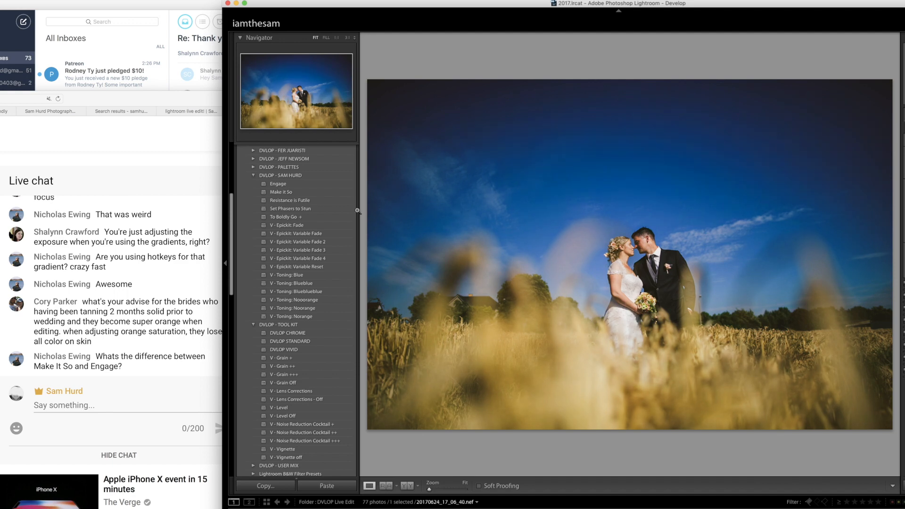
{"action": "left_click", "coordinate": [310, 191]}
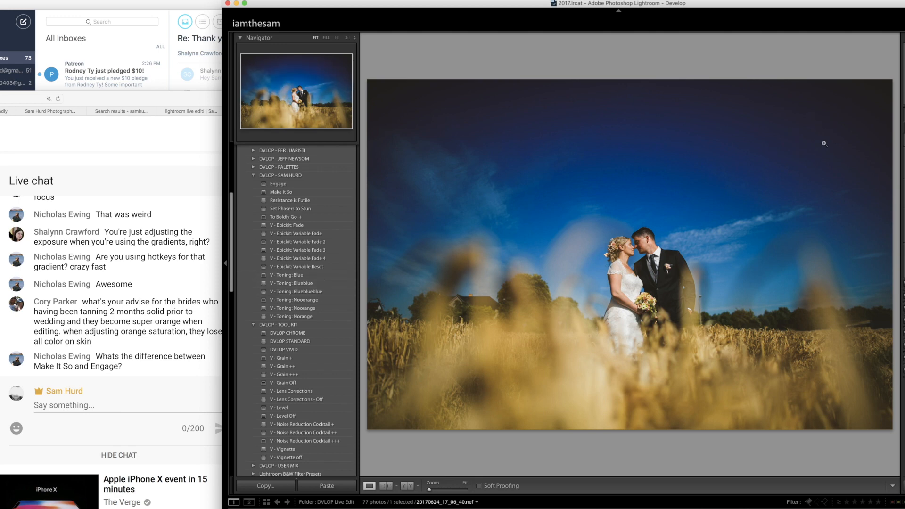
{"action": "scroll", "coordinate": [323, 338], "scroll_direction": "down", "scroll_amount": 10}
{"action": "scroll", "coordinate": [323, 341], "scroll_direction": "down", "scroll_amount": 2}
{"action": "left_click", "coordinate": [302, 312]}
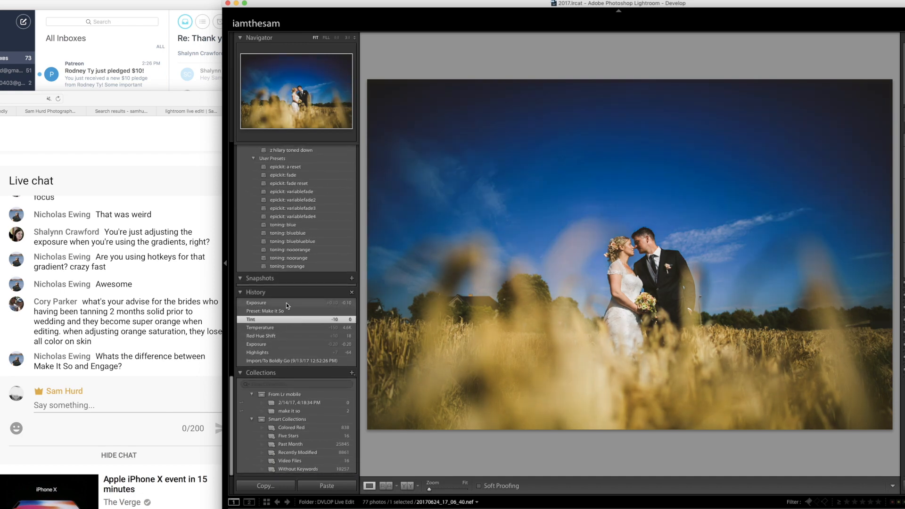
{"action": "left_click", "coordinate": [286, 303]}
{"action": "scroll", "coordinate": [286, 303], "scroll_direction": "up", "scroll_amount": 10}
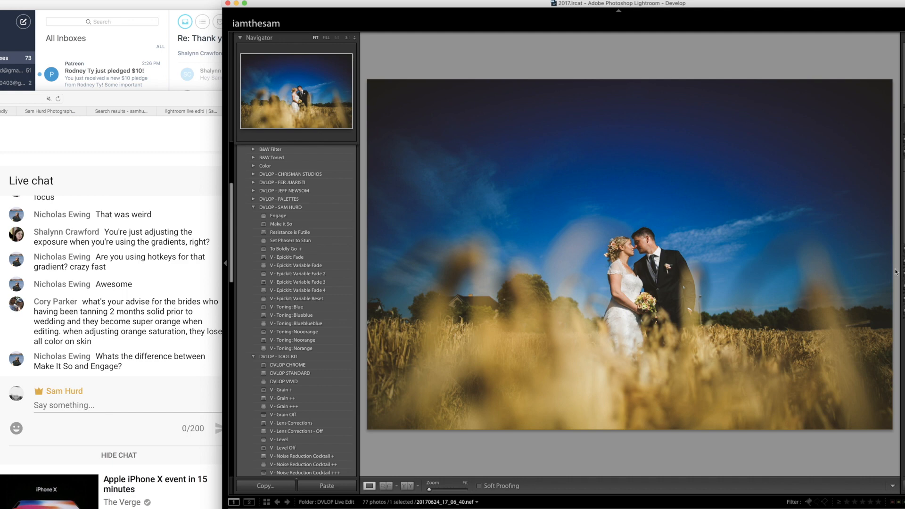
- Check the wheat-field photo's info overlay and add a graduated filter from the foreground wheat up to the couple's heads
{"action": "key", "text": "i"}
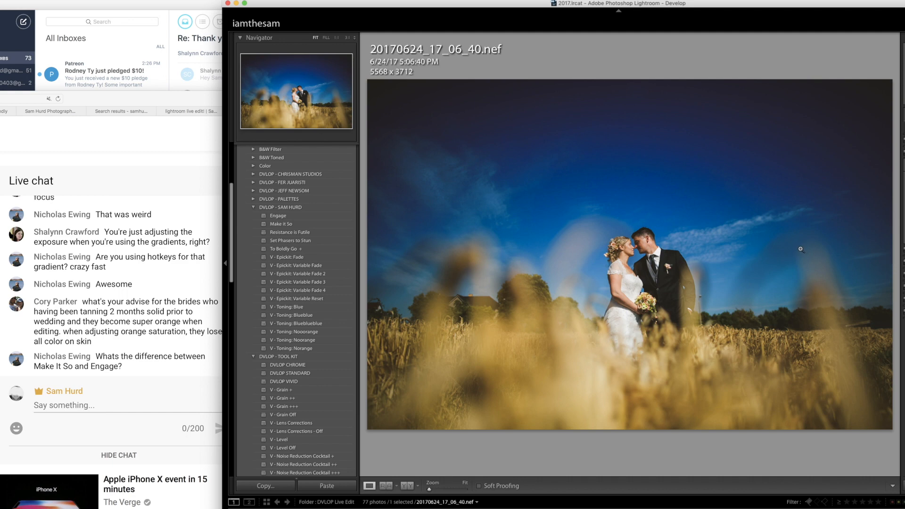
{"action": "key", "text": "i"}
{"action": "key", "text": "i"}
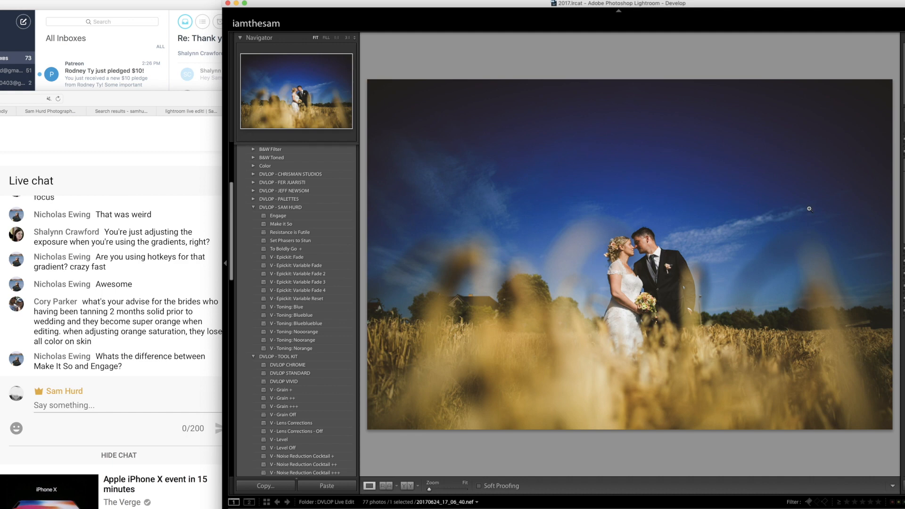
{"action": "key", "text": "m"}
{"action": "left_click_drag", "start_coordinate": [662, 413], "coordinate": [664, 246]}
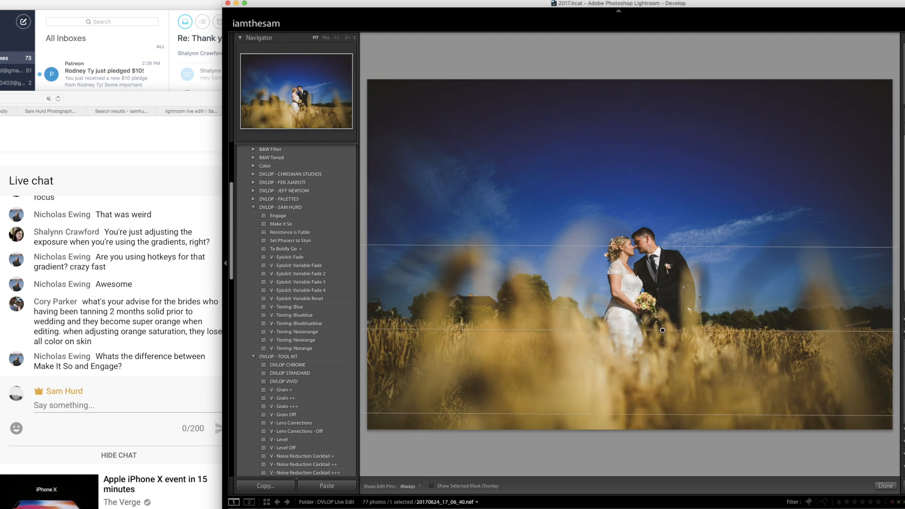
{"action": "key", "text": "m"}
- Advance to the photo of the couple beside the angled wall and inspect the rainbow flare at 1:1
{"action": "key", "text": "Right"}
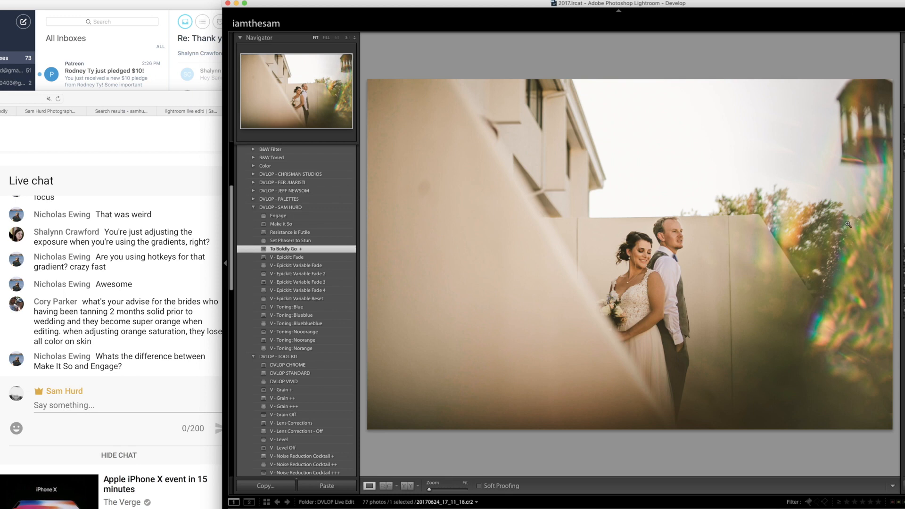
{"action": "left_click", "coordinate": [851, 302]}
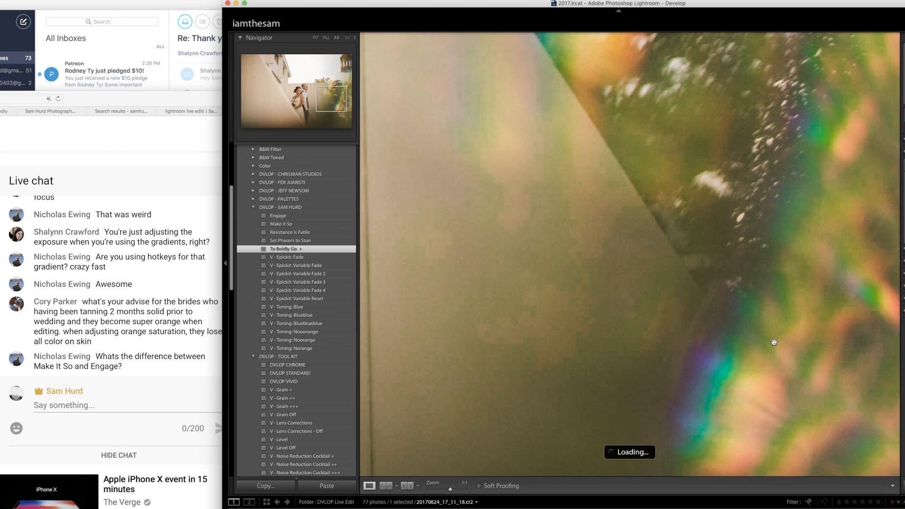
{"action": "left_click", "coordinate": [773, 342]}
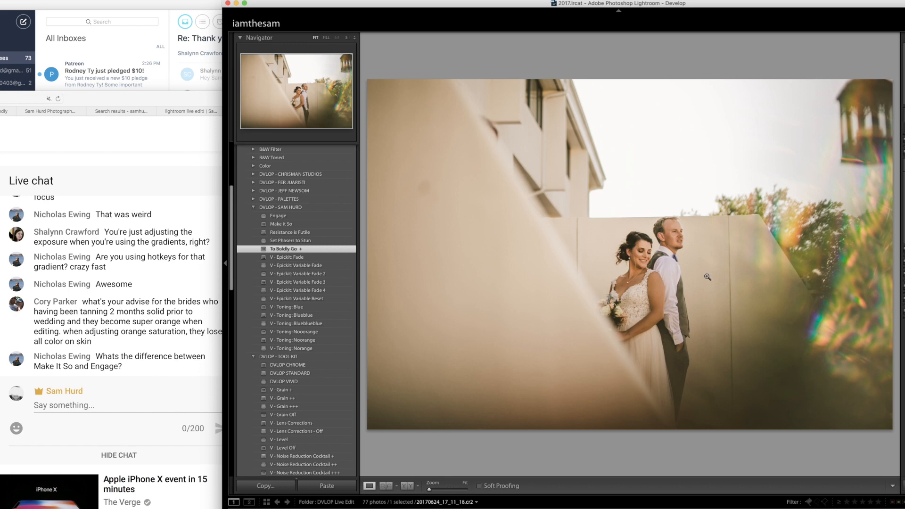
- Try the "Resistance is Futile" preset and a diagonal graduated filter over the foliage side of the angled-wall photo
{"action": "left_click", "coordinate": [320, 231]}
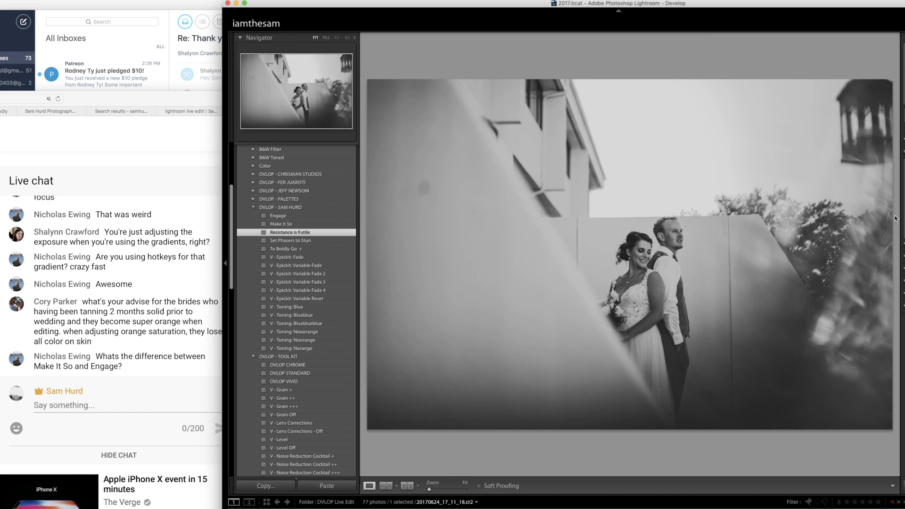
{"action": "key", "text": "super+z"}
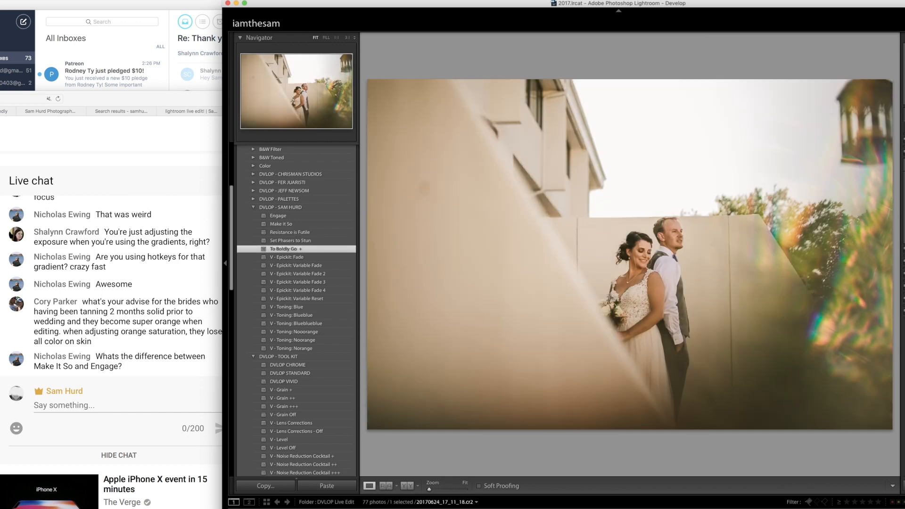
{"action": "key", "text": "m"}
{"action": "left_click_drag", "start_coordinate": [801, 242], "coordinate": [685, 180]}
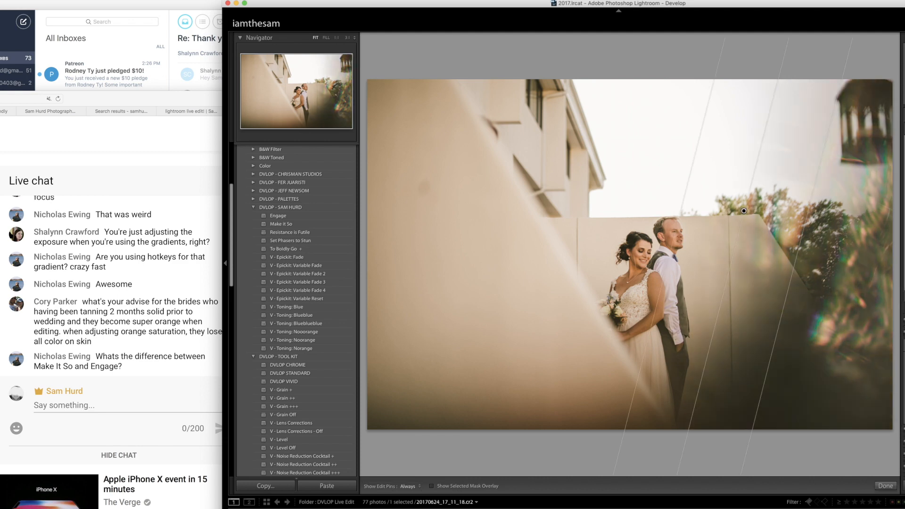
{"action": "key", "text": "Delete"}
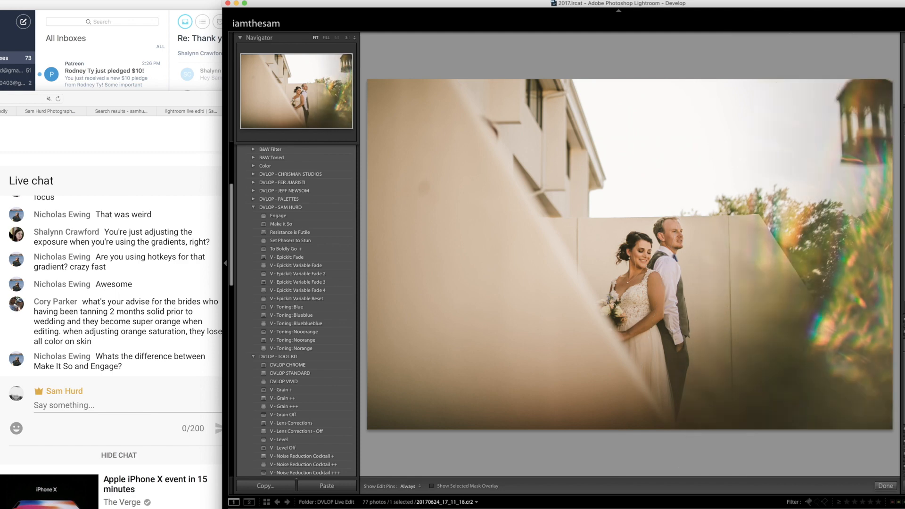
{"action": "key", "text": "m"}
- Apply the "Resistance is Futile" preset to the angled-wall photo and remove the dark spot on the foreground wall
{"action": "left_click", "coordinate": [329, 233]}
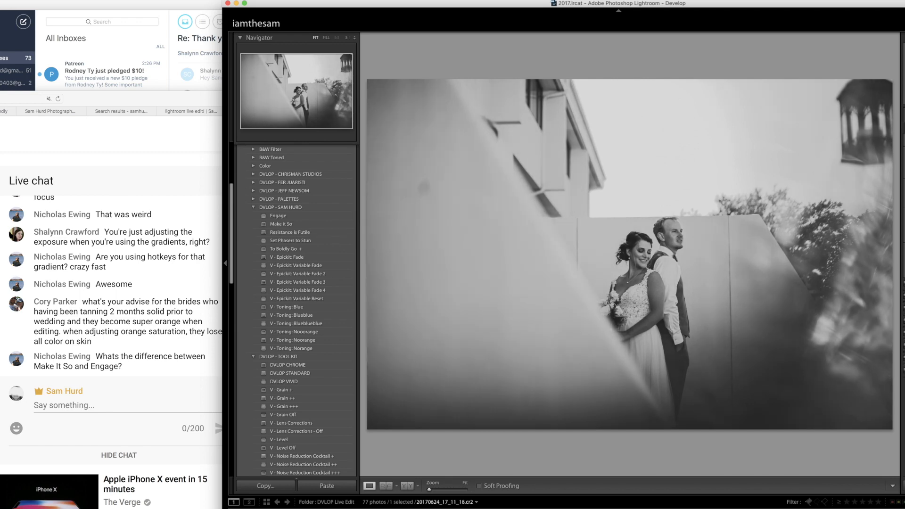
{"action": "key", "text": "q"}
{"action": "left_click", "coordinate": [425, 189]}
{"action": "key", "text": "q"}
- Add three diagonal graduated filters from the foreground wall, one descending from the sky, and one from the tree side
{"action": "key", "text": "m"}
{"action": "left_click_drag", "start_coordinate": [419, 261], "coordinate": [630, 183]}
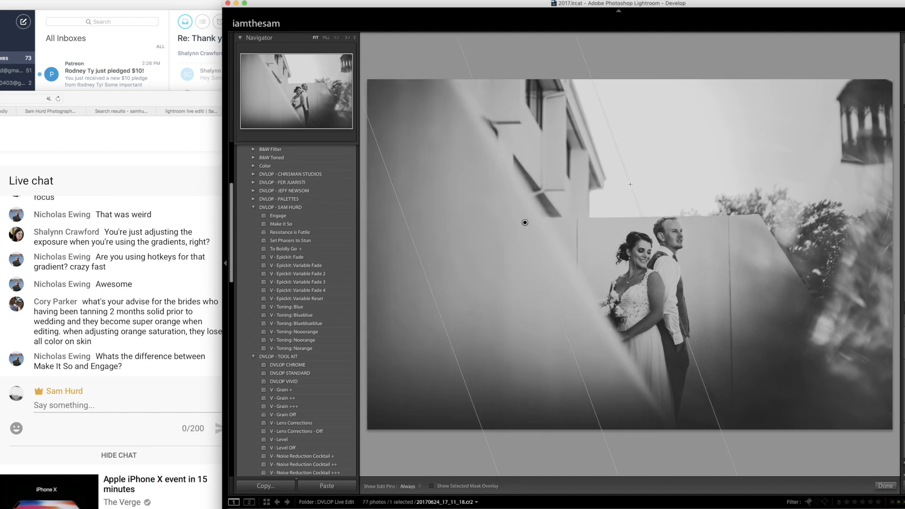
{"action": "left_click_drag", "start_coordinate": [437, 225], "coordinate": [610, 155]}
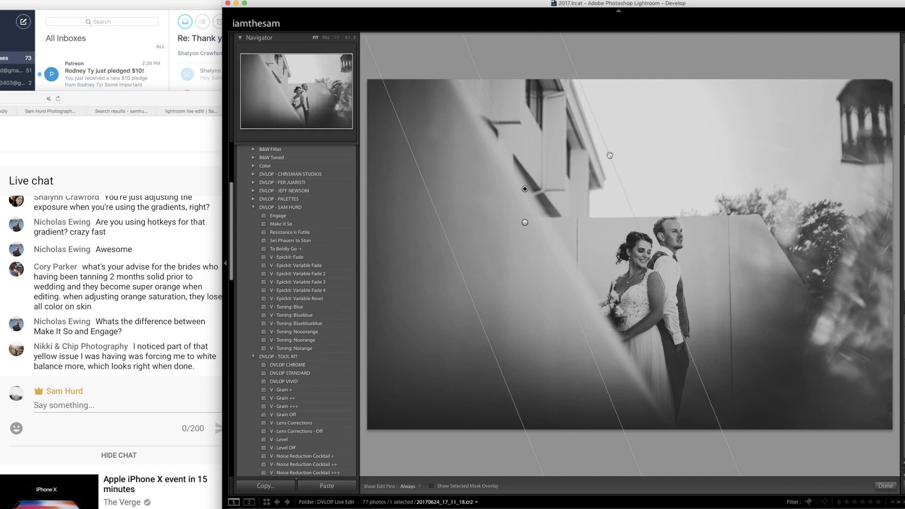
{"action": "left_click_drag", "start_coordinate": [586, 145], "coordinate": [596, 349]}
{"action": "left_click_drag", "start_coordinate": [592, 246], "coordinate": [650, 208]}
{"action": "left_click_drag", "start_coordinate": [492, 274], "coordinate": [638, 191]}
{"action": "left_click_drag", "start_coordinate": [882, 187], "coordinate": [594, 193]}
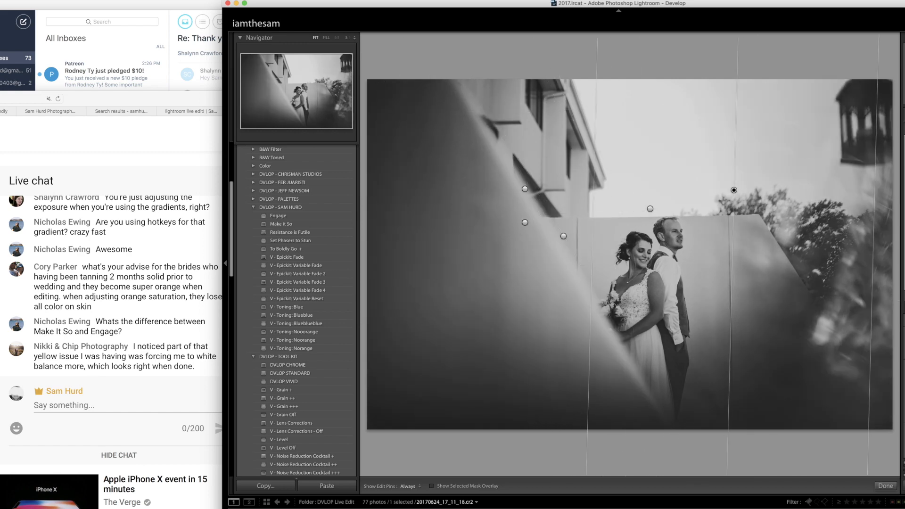
{"action": "key", "text": "m"}
- Browse past the barn couple photo to the big tree, return to the barn photo, and zoom in on the couple
{"action": "key", "text": "Right"}
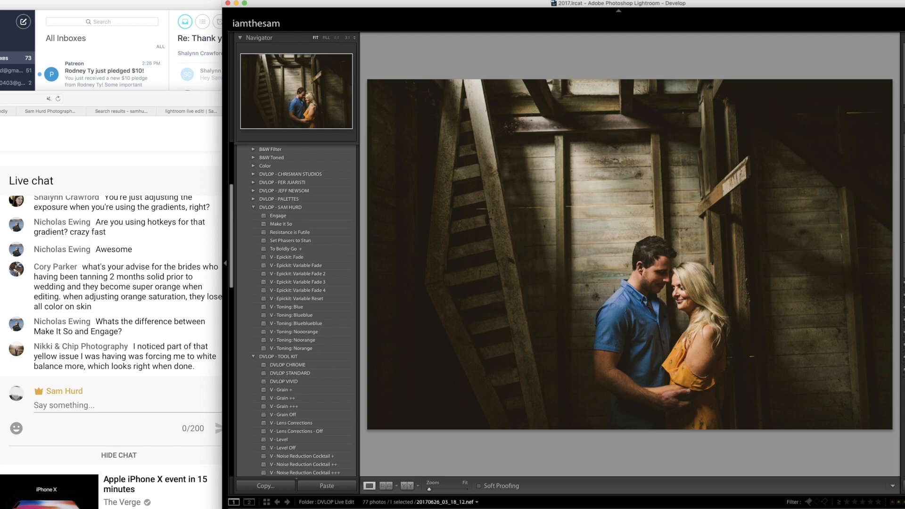
{"action": "key", "text": "Right"}
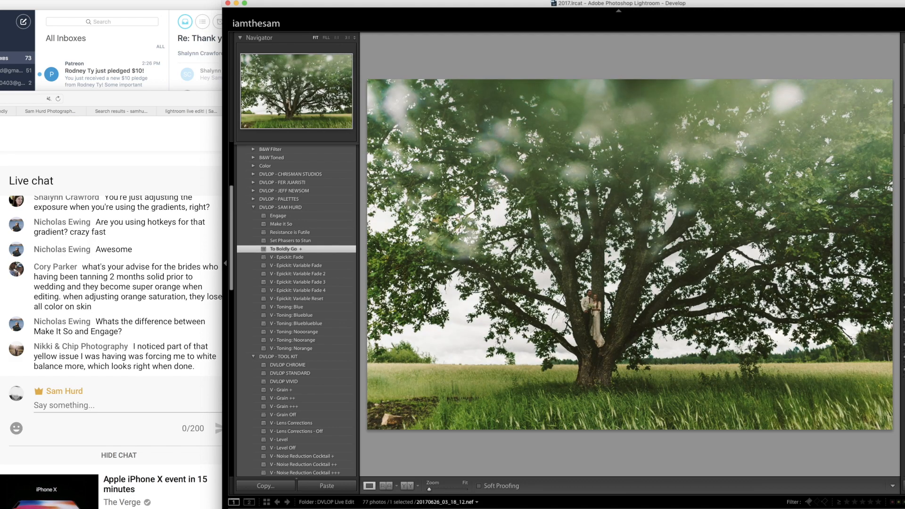
{"action": "key", "text": "Left"}
{"action": "left_click", "coordinate": [651, 281]}
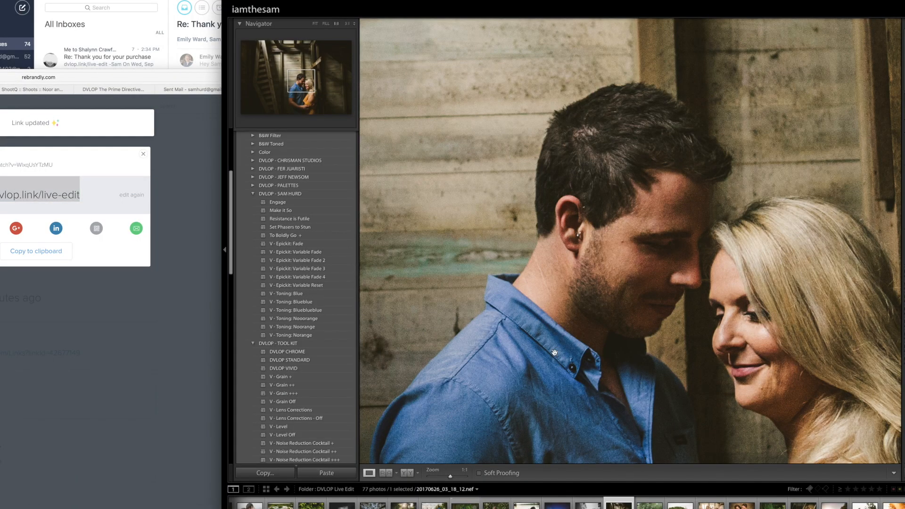
- Switch to the browser, close the short-link tab, and reposition the window to show the "dvlop 3" live chat beside the broadcast
{"action": "key", "text": "super+Tab"}
{"action": "left_click", "coordinate": [604, 62]}
{"action": "left_click", "coordinate": [273, 168]}
{"action": "key", "text": "super+w"}
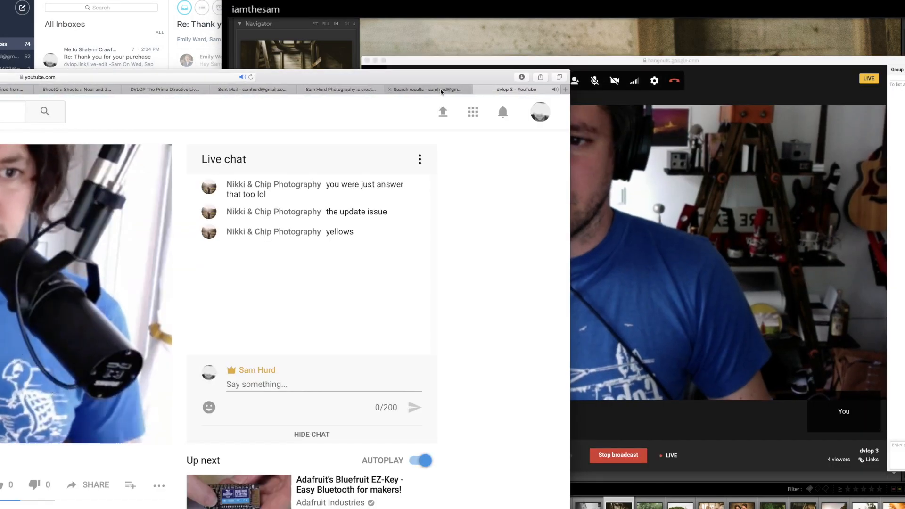
{"action": "left_click_drag", "start_coordinate": [456, 77], "coordinate": [280, 89]}
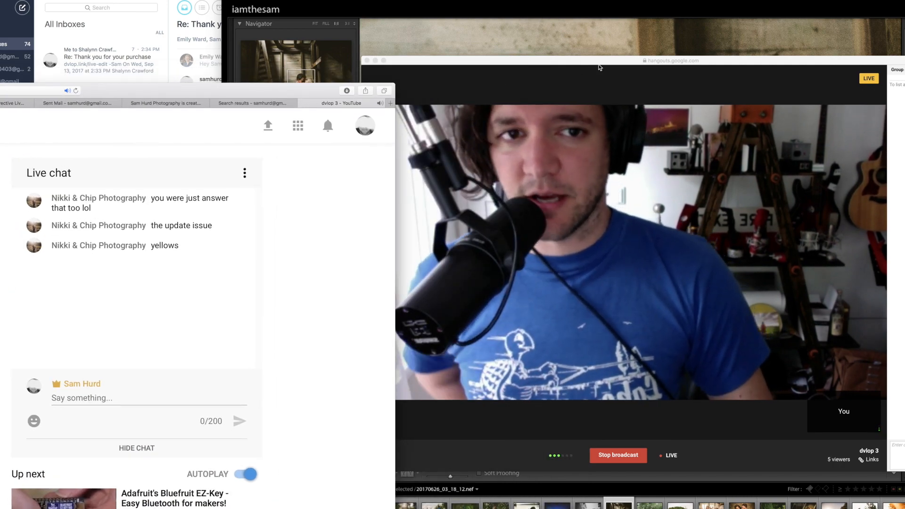
- Start a screenshare of the Desktop in the Hangouts broadcast
{"action": "left_click", "coordinate": [600, 62]}
{"action": "left_click", "coordinate": [373, 102]}
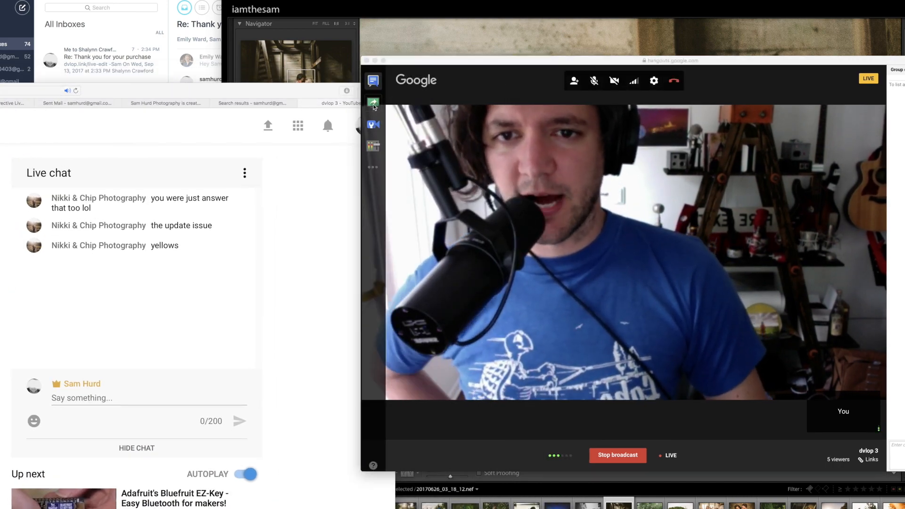
{"action": "left_click", "coordinate": [471, 162]}
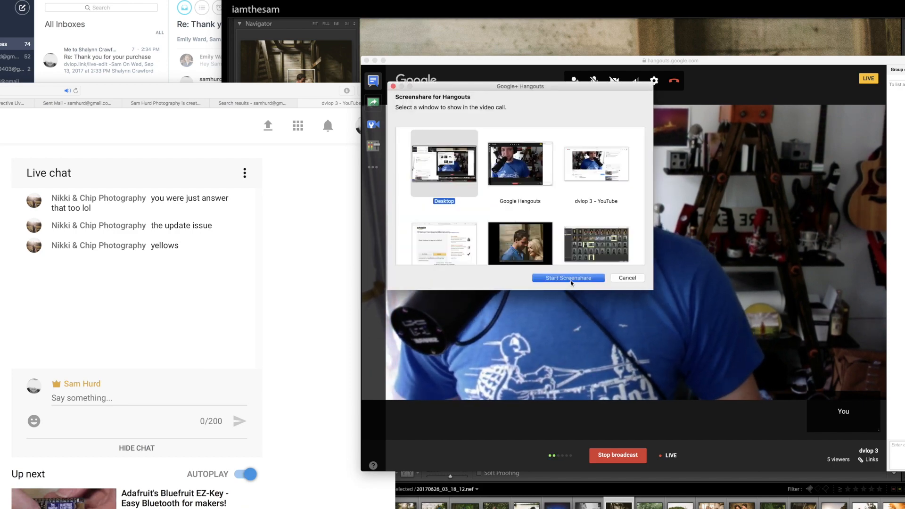
{"action": "left_click", "coordinate": [568, 277]}
- Return to Lightroom, fit the barn photo in view, advance to the big tree photo, and check the screenshare in Hangouts
{"action": "left_click", "coordinate": [575, 53]}
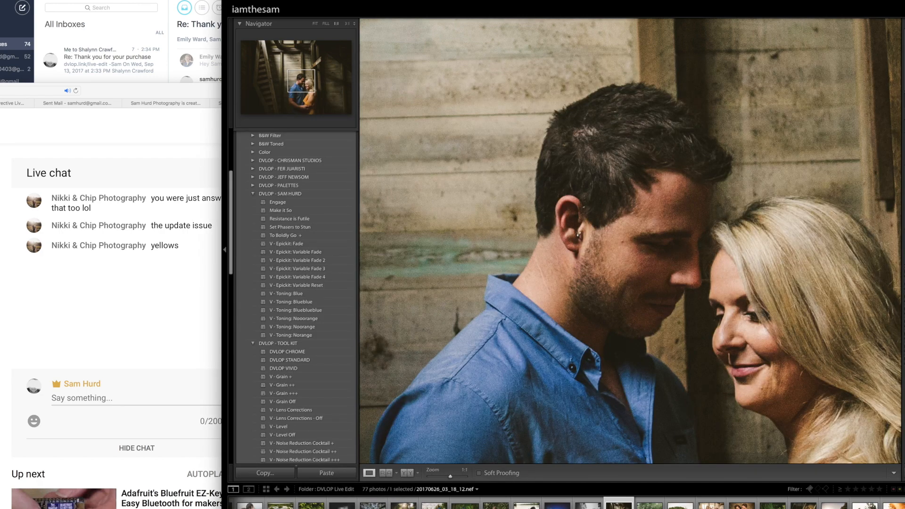
{"action": "left_click", "coordinate": [717, 182]}
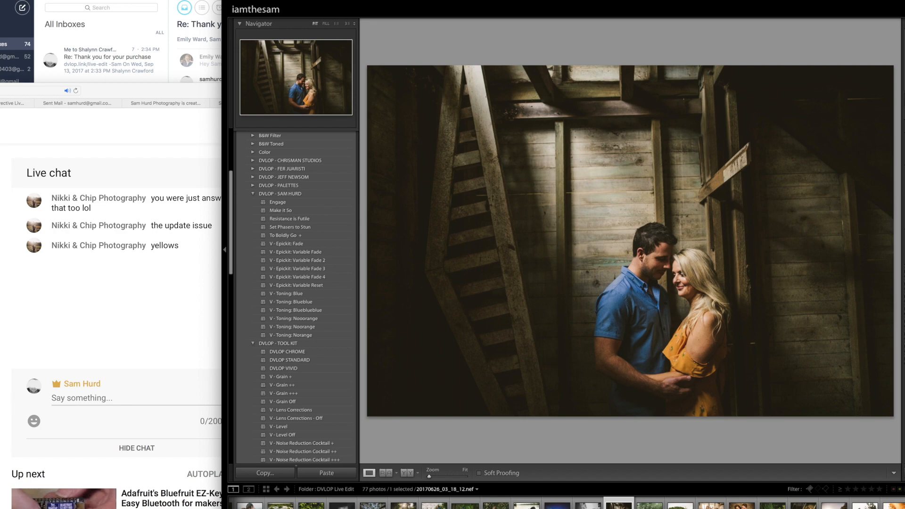
{"action": "key", "text": "Right"}
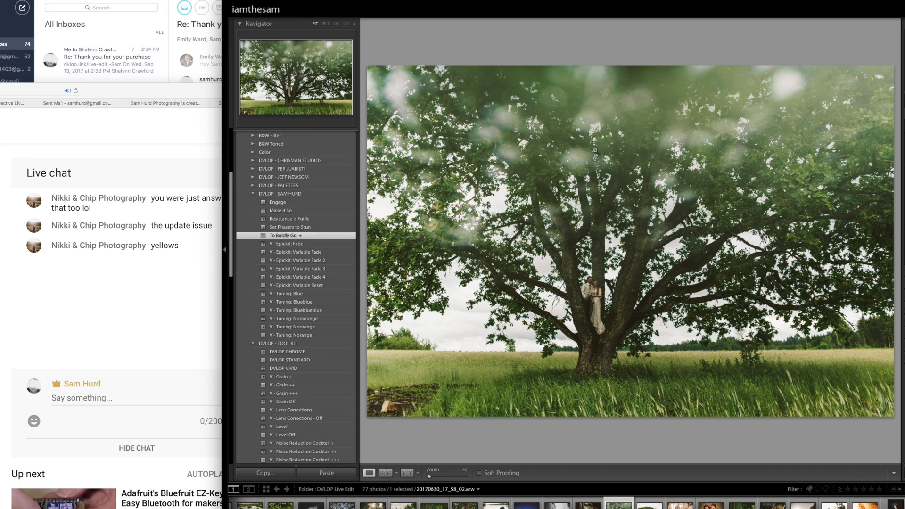
{"action": "key", "text": "ctrl+Up"}
{"action": "left_click", "coordinate": [782, 330]}
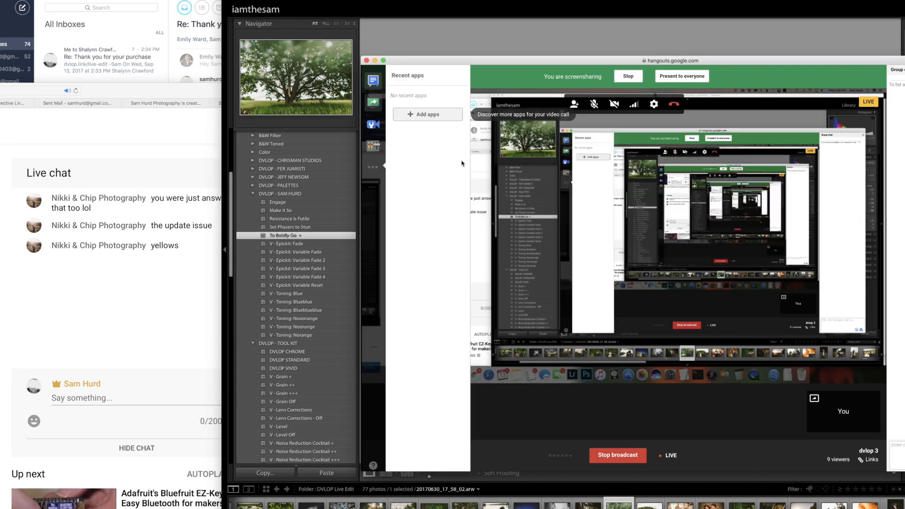
{"action": "left_click", "coordinate": [785, 20]}
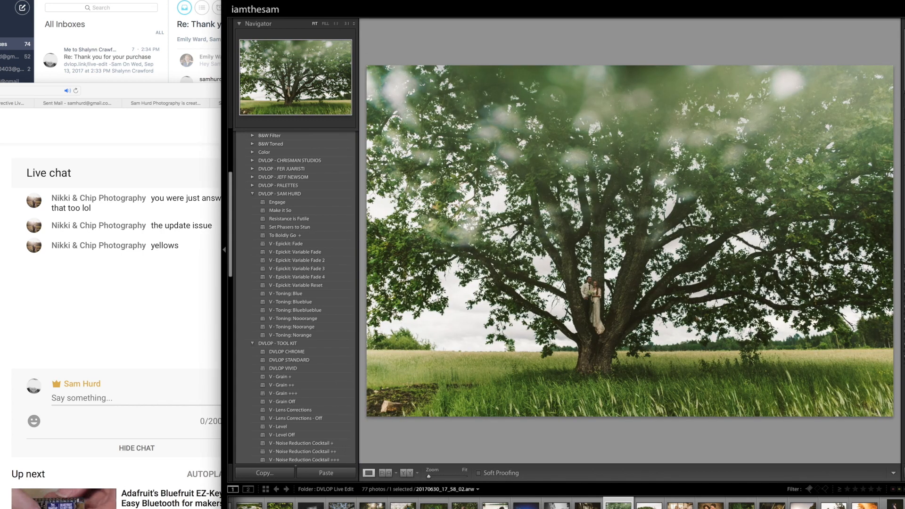
- Brighten the big tree photo and add three diagonal graduated filters rising from the field at both sides toward the trunk
{"action": "key", "text": "shift+equal"}
{"action": "key", "text": "shift+equal"}
{"action": "key", "text": "m"}
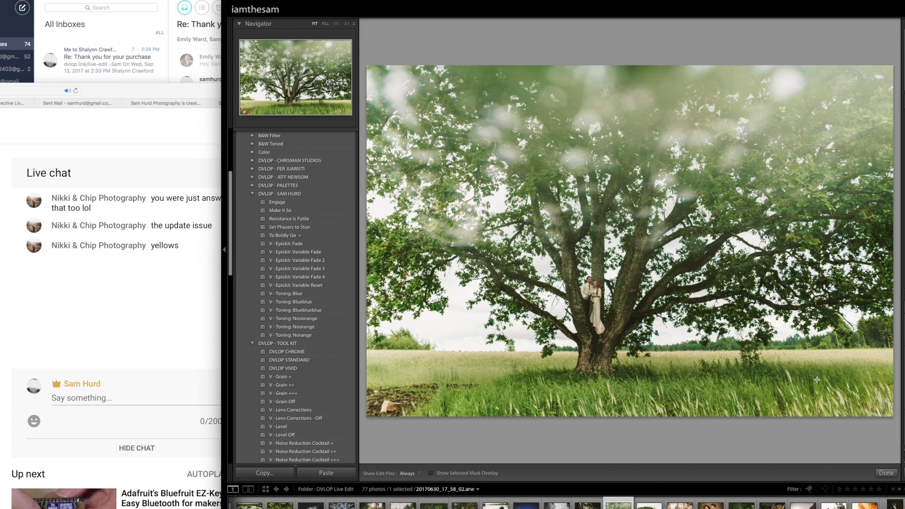
{"action": "left_click_drag", "start_coordinate": [385, 380], "coordinate": [517, 207]}
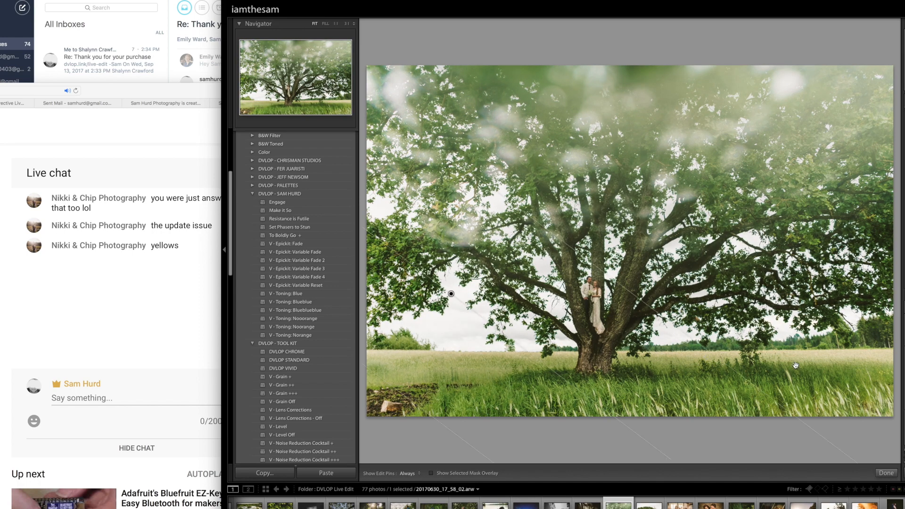
{"action": "left_click_drag", "start_coordinate": [860, 362], "coordinate": [660, 185]}
{"action": "left_click_drag", "start_coordinate": [404, 358], "coordinate": [549, 228]}
- Apply the "Set Phasers to Stun" preset to the tree photo and reposition the browser window to check the live chat
{"action": "left_click", "coordinate": [304, 228]}
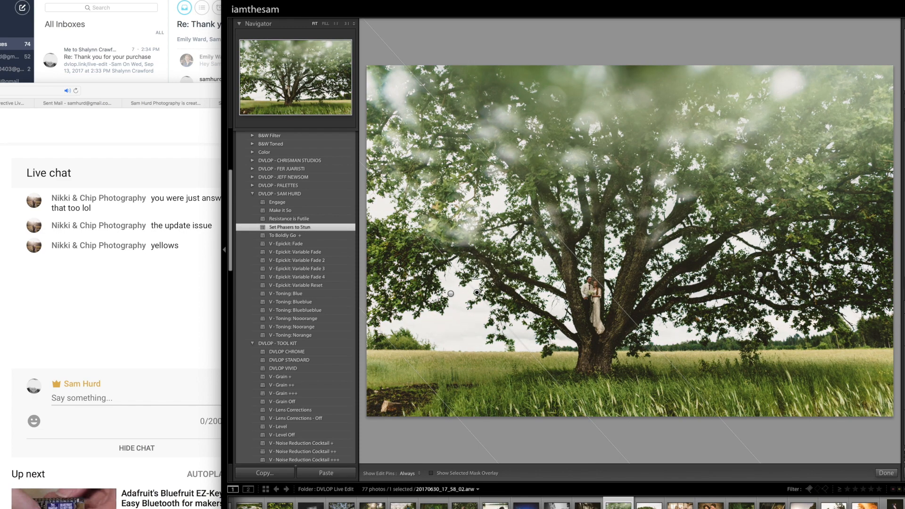
{"action": "key", "text": "m"}
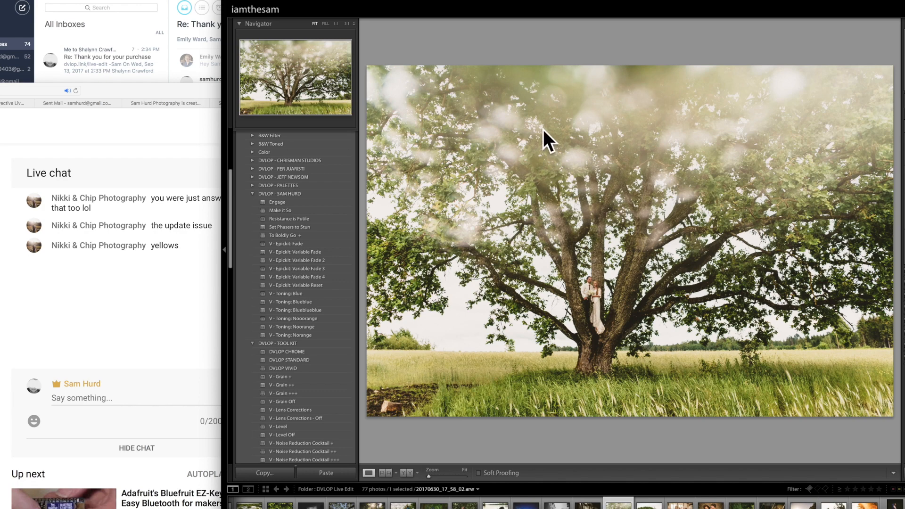
{"action": "left_click_drag", "start_coordinate": [172, 95], "coordinate": [211, 110]}
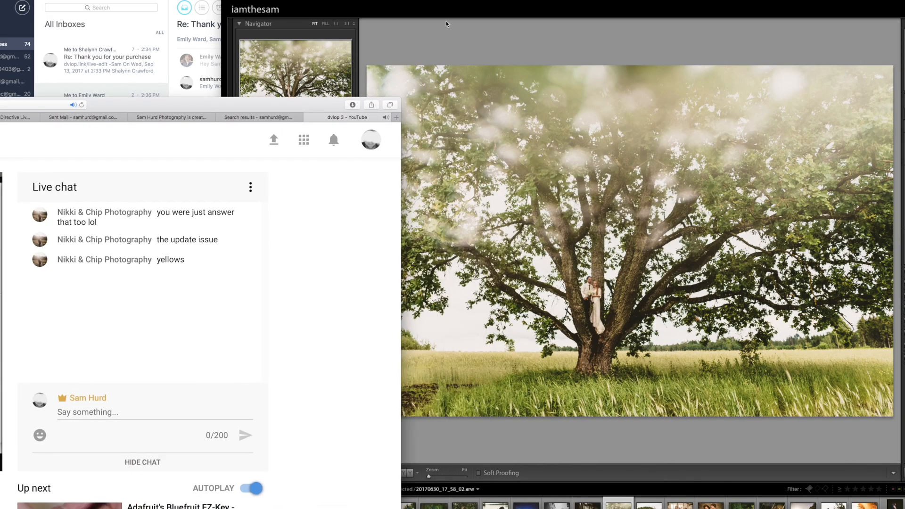
{"action": "left_click", "coordinate": [548, 64]}
- Add three more diagonal graduated filters to the tree photo: one from each side of the field and one across the upper canopy
{"action": "key", "text": "m"}
{"action": "left_click_drag", "start_coordinate": [416, 370], "coordinate": [575, 158]}
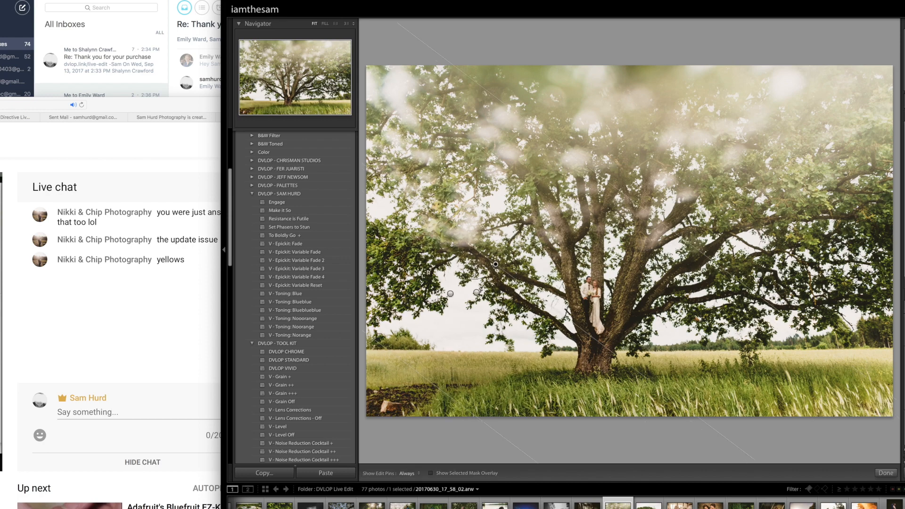
{"action": "left_click_drag", "start_coordinate": [856, 346], "coordinate": [712, 187]}
{"action": "left_click_drag", "start_coordinate": [448, 138], "coordinate": [555, 178]}
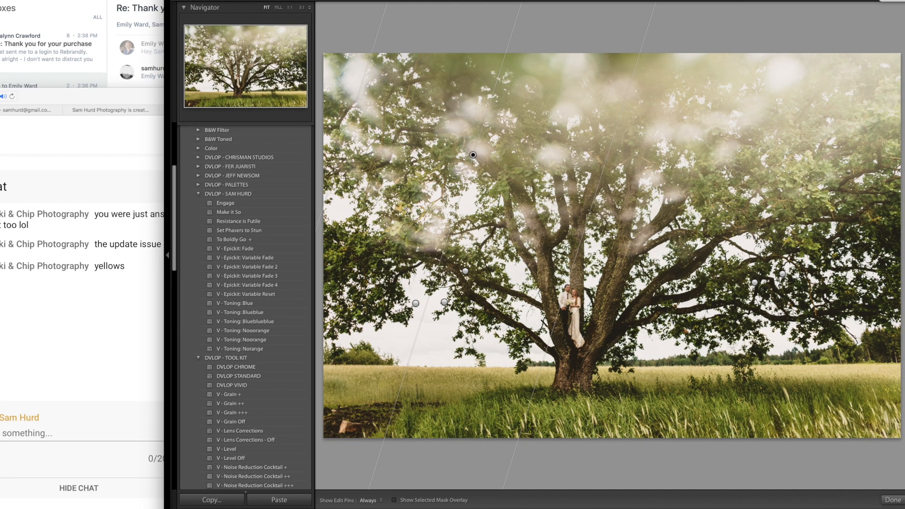
- Switch to the mail app, read the latest reply in the "Thank you for your purchase" thread, and return to Lightroom
{"action": "left_click", "coordinate": [41, 60]}
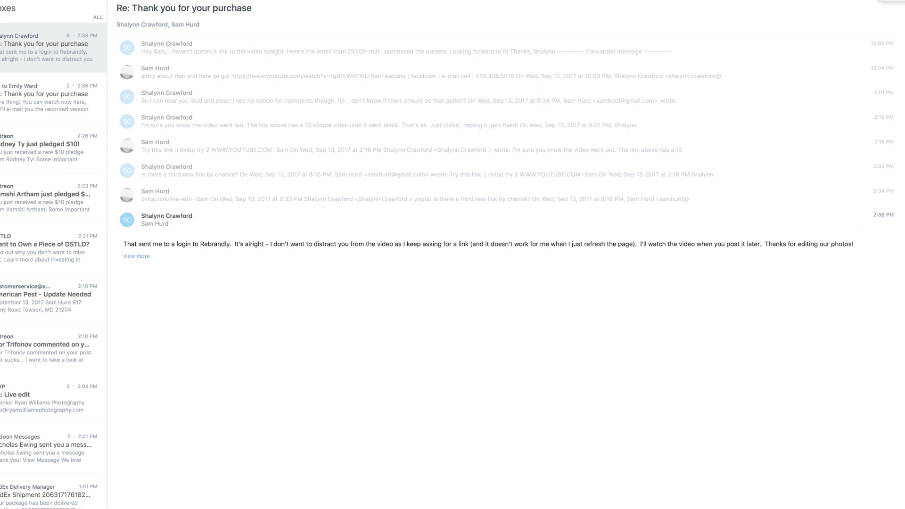
{"action": "key", "text": "super+Tab"}
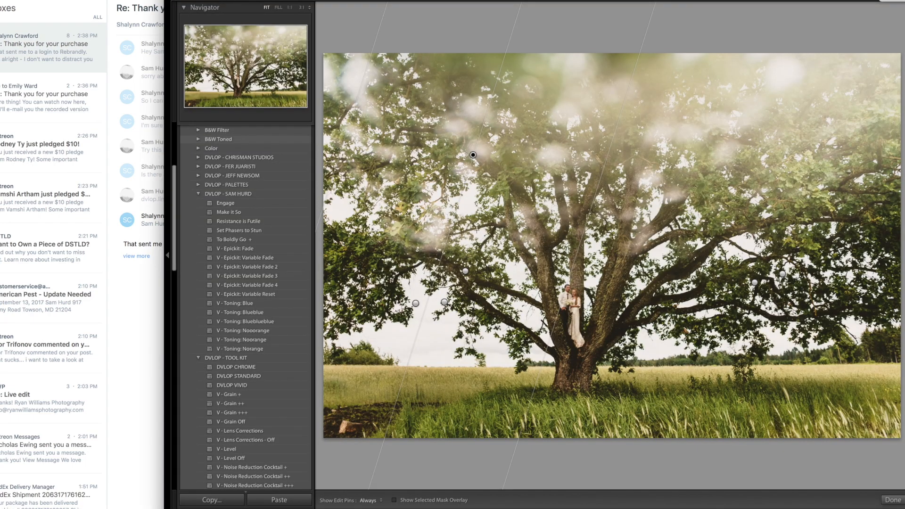
- Switch to the browser, test the live-edit short link in a new tab, and move the window aside
{"action": "key", "text": "super+Tab"}
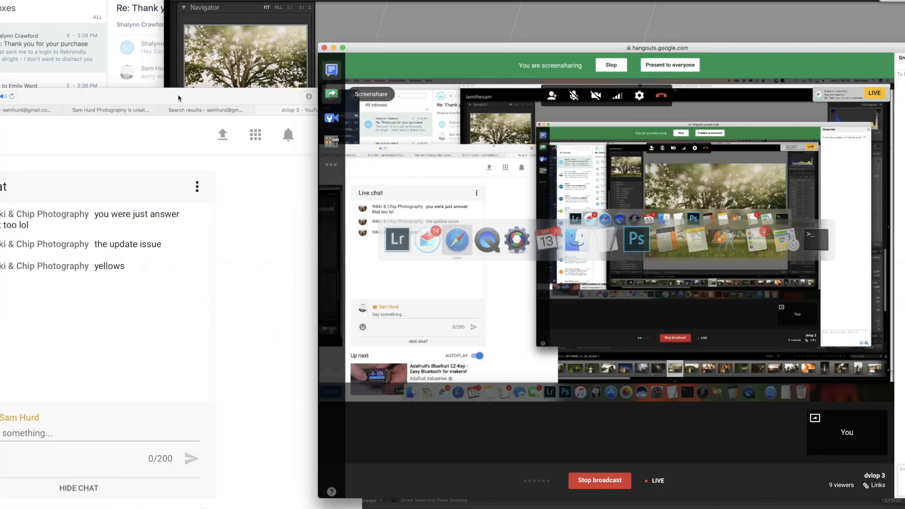
{"action": "left_click", "coordinate": [182, 99]}
{"action": "key", "text": "super+t"}
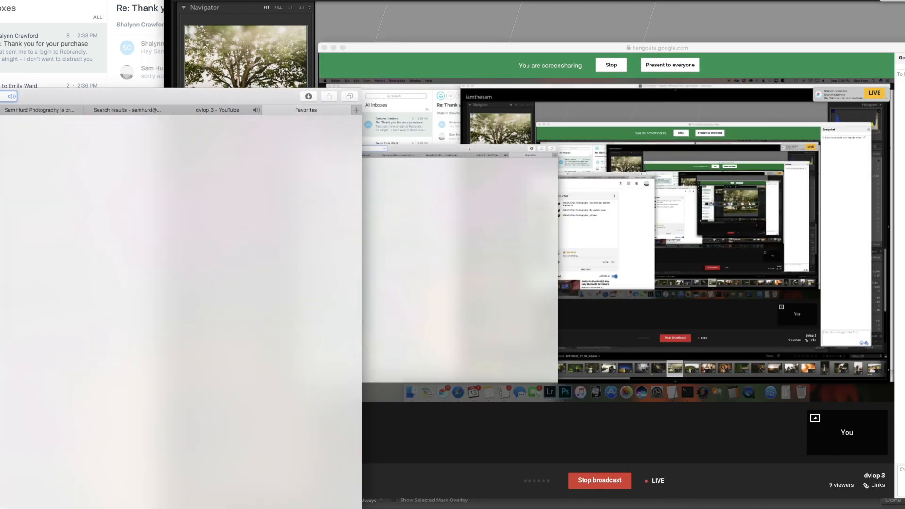
{"action": "double_click", "coordinate": [182, 98]}
{"action": "left_click", "coordinate": [170, 65]}
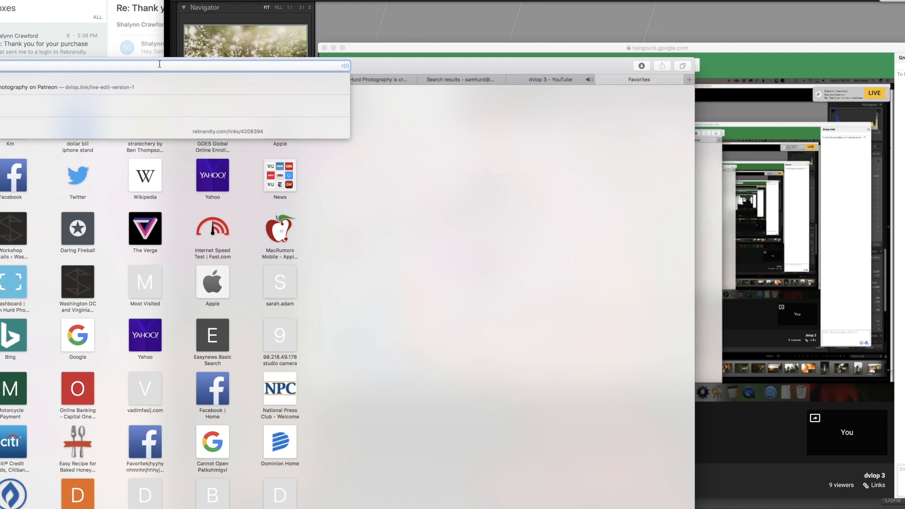
{"action": "key", "text": "Return"}
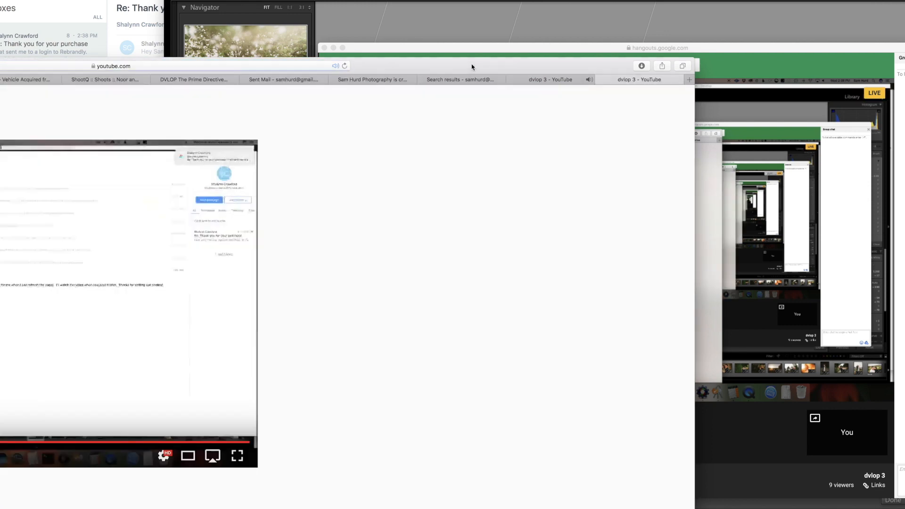
{"action": "left_click_drag", "start_coordinate": [471, 67], "coordinate": [208, 66]}
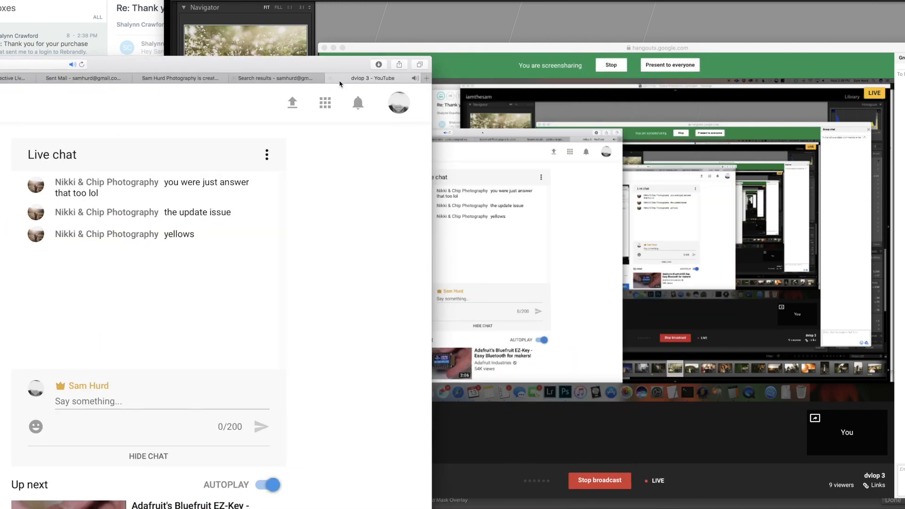
- Close the existing "dvlop 3" chat tab, load the broadcast page in the Patreon tab, and return to Lightroom
{"action": "left_click", "coordinate": [330, 78]}
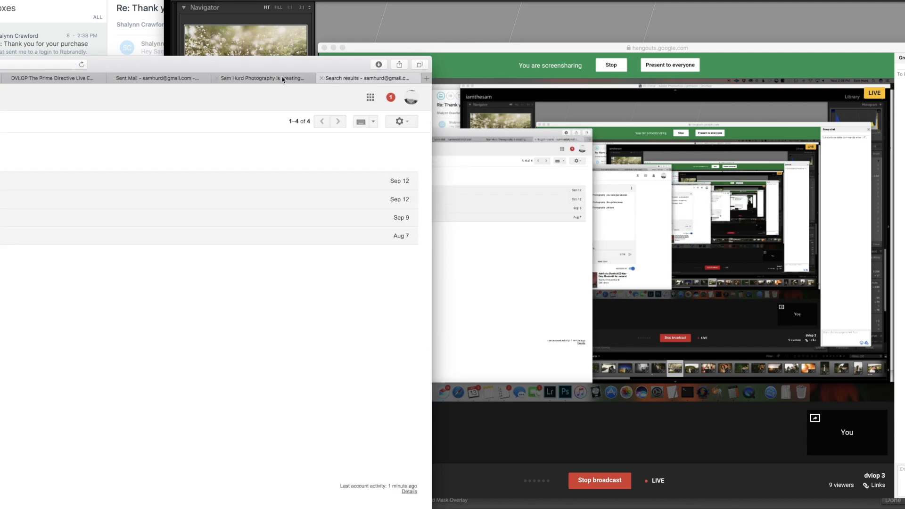
{"action": "left_click", "coordinate": [300, 77]}
{"action": "left_click_drag", "start_coordinate": [299, 77], "coordinate": [235, 78]}
{"action": "key", "text": "super+l"}
{"action": "key", "text": "Return"}
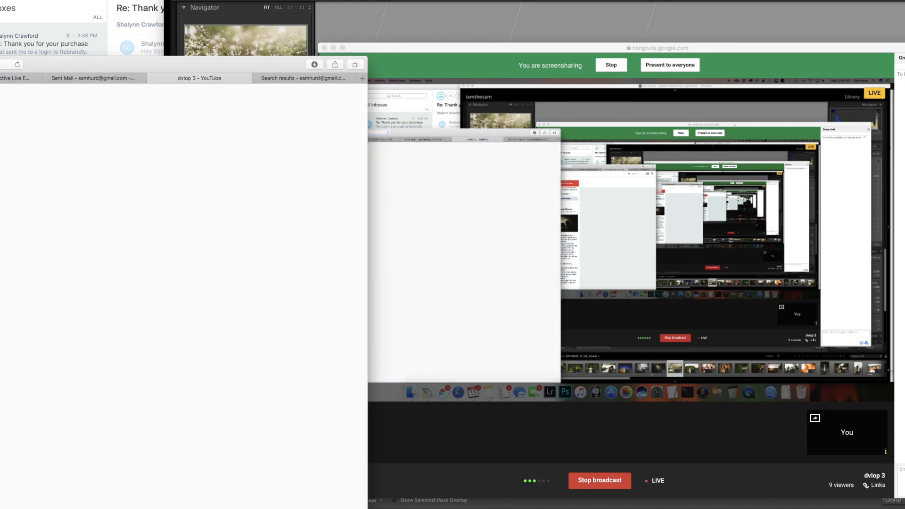
{"action": "left_click", "coordinate": [689, 3]}
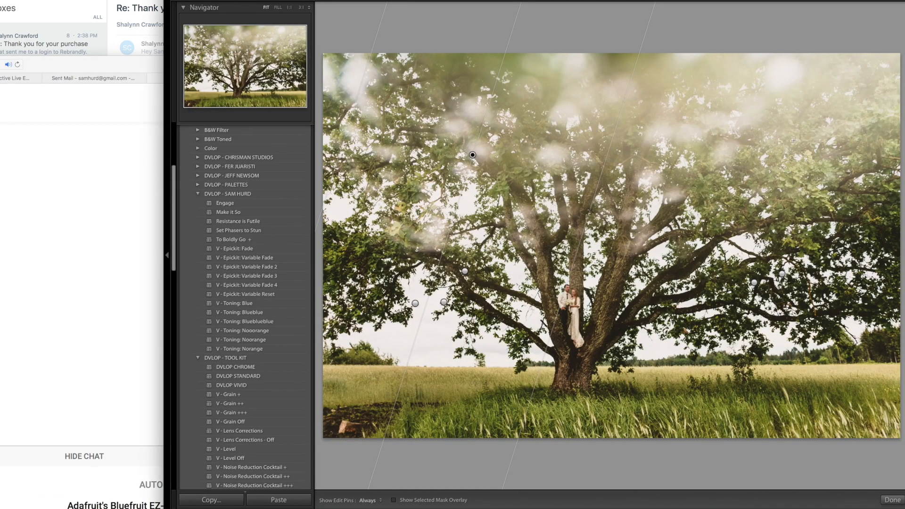
- Add graduated filters to the tree photo from the lower-left branches, down from the canopy, and up from the lower-right grass
{"action": "left_click_drag", "start_coordinate": [360, 329], "coordinate": [612, 206]}
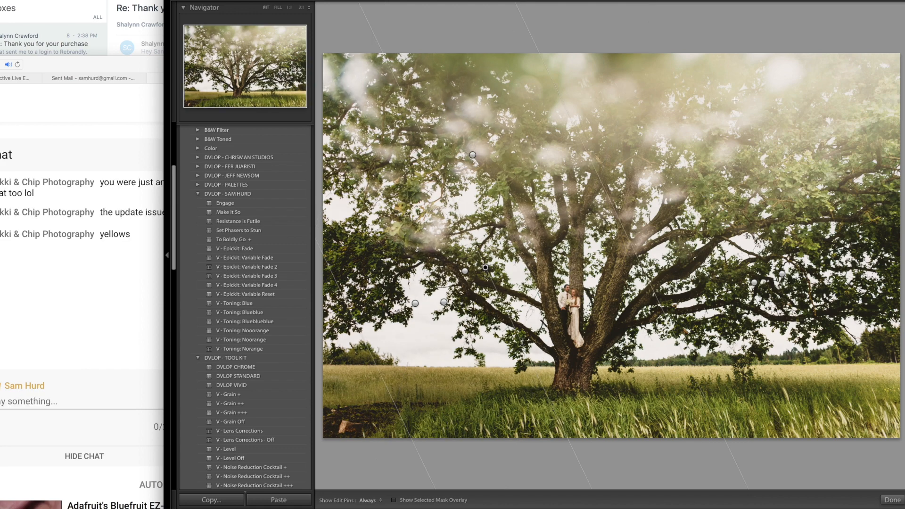
{"action": "left_click_drag", "start_coordinate": [701, 109], "coordinate": [681, 318]}
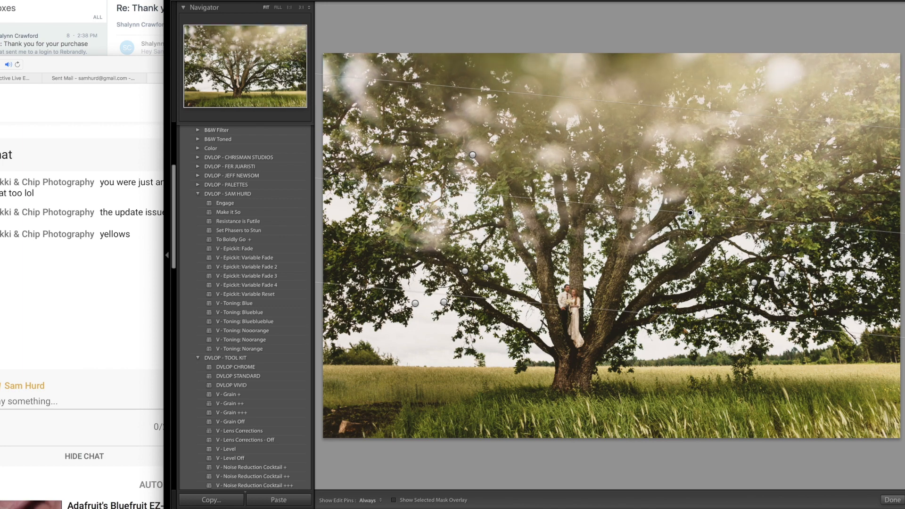
{"action": "key", "text": "m"}
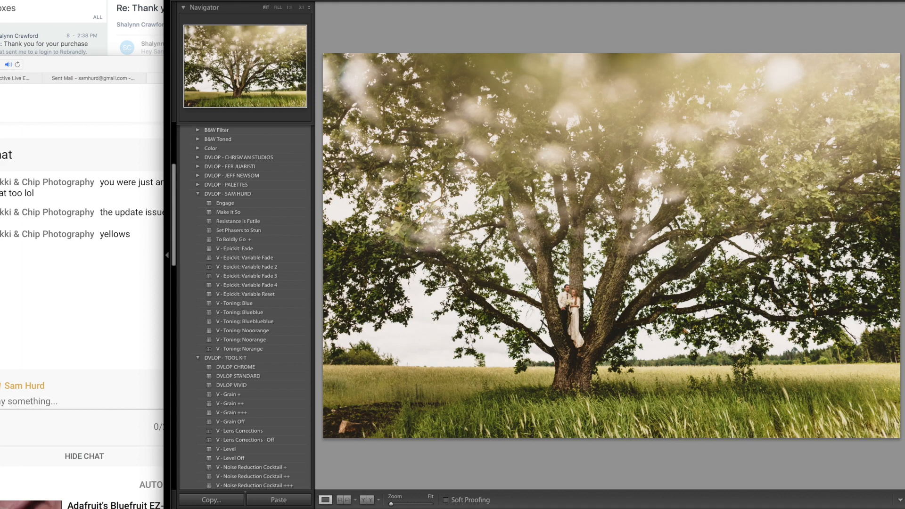
{"action": "key", "text": "m"}
{"action": "left_click_drag", "start_coordinate": [827, 420], "coordinate": [780, 261]}
{"action": "key", "text": "m"}
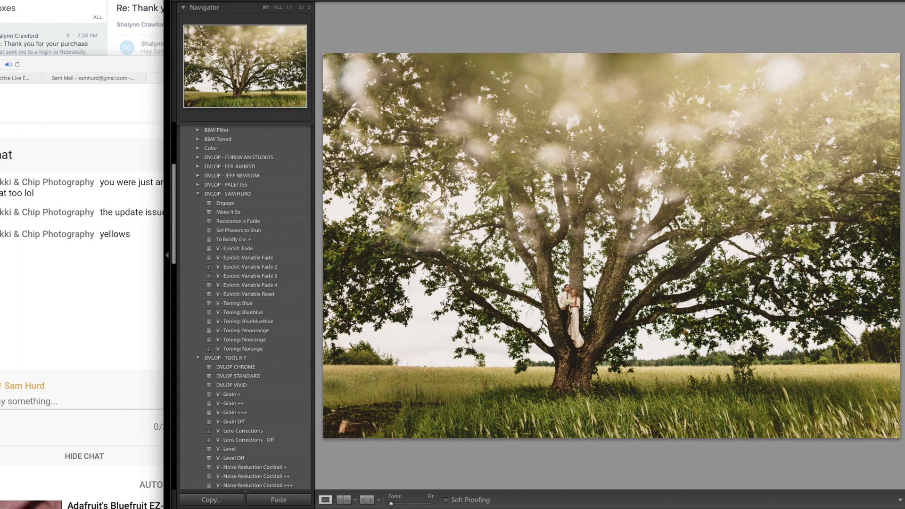
- Compare the tree photo before and after its edits, and shift the browser window to read the live chat
{"action": "key", "text": "backslash"}
{"action": "key", "text": "backslash"}
{"action": "key", "text": "backslash"}
{"action": "key", "text": "backslash"}
{"action": "key", "text": "backslash"}
{"action": "key", "text": "backslash"}
{"action": "key", "text": "backslash"}
{"action": "key", "text": "backslash"}
{"action": "key", "text": "backslash"}
{"action": "key", "text": "backslash"}
{"action": "left_click_drag", "start_coordinate": [54, 66], "coordinate": [3, 67]}
{"action": "key", "text": "super+Tab"}
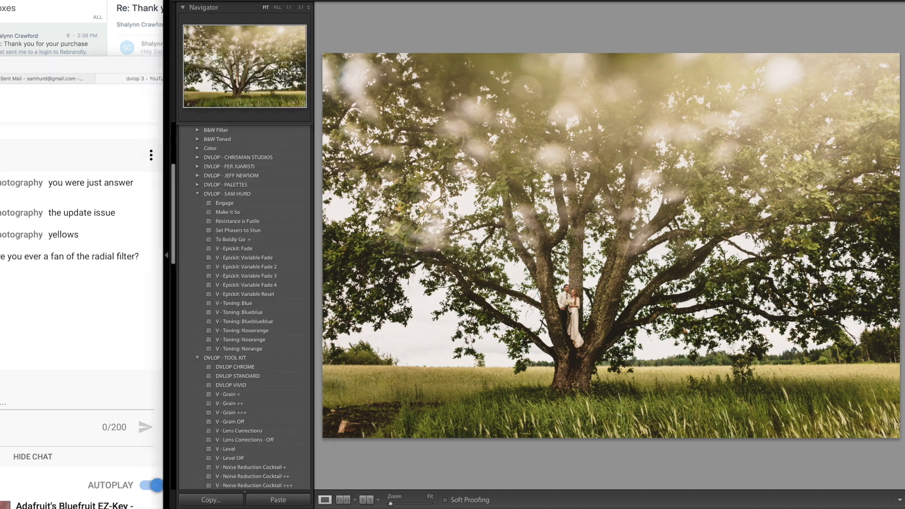
- Advance to the bride photo, try the "Make it So", "Engage" and "To Boldly Go" presets, and apply "Set Phasers to Stun"
{"action": "key", "text": "Right"}
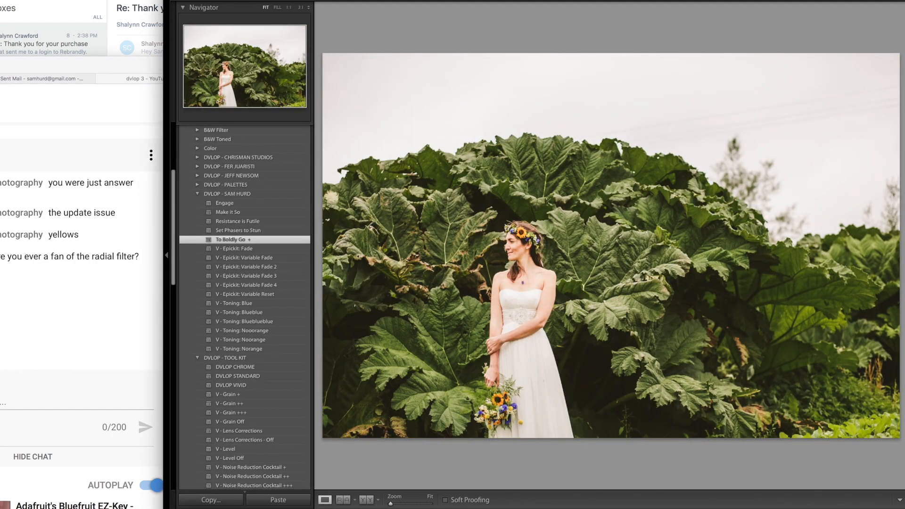
{"action": "left_click", "coordinate": [263, 229]}
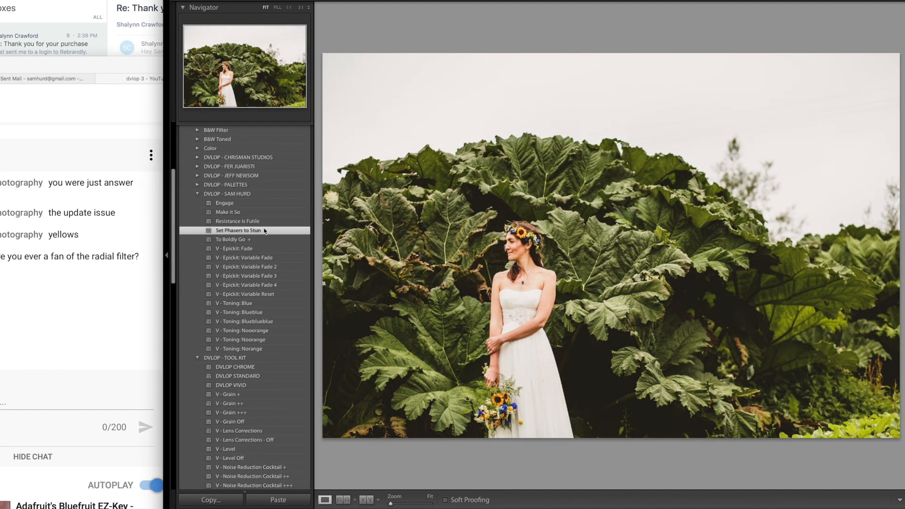
{"action": "left_click", "coordinate": [263, 212]}
{"action": "left_click", "coordinate": [262, 204]}
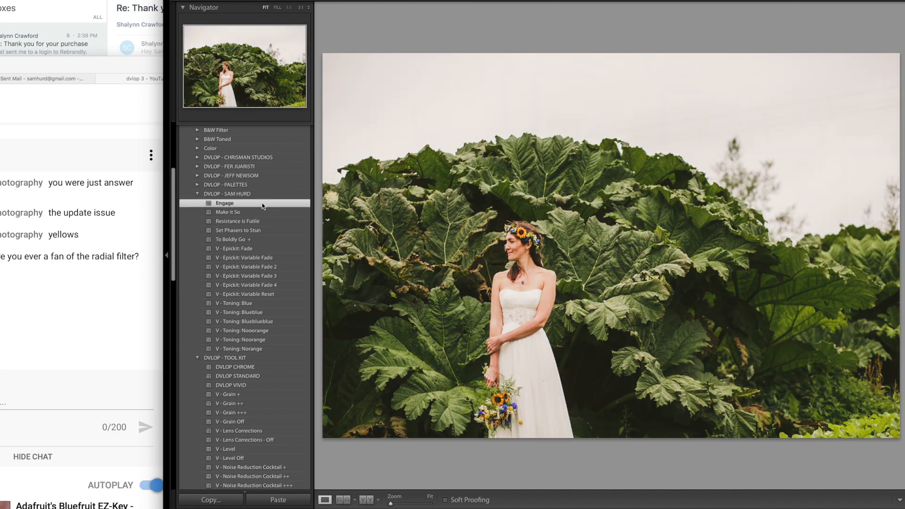
{"action": "left_click", "coordinate": [266, 240]}
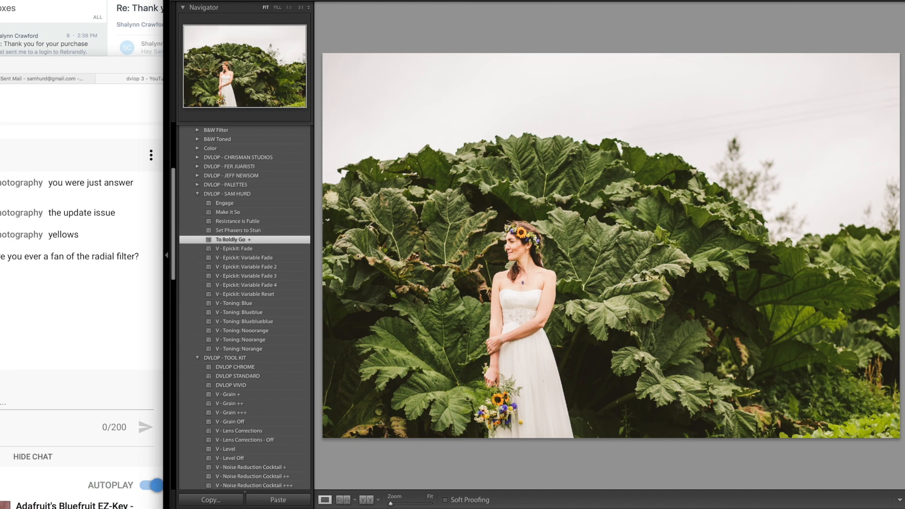
{"action": "key", "text": "super+z"}
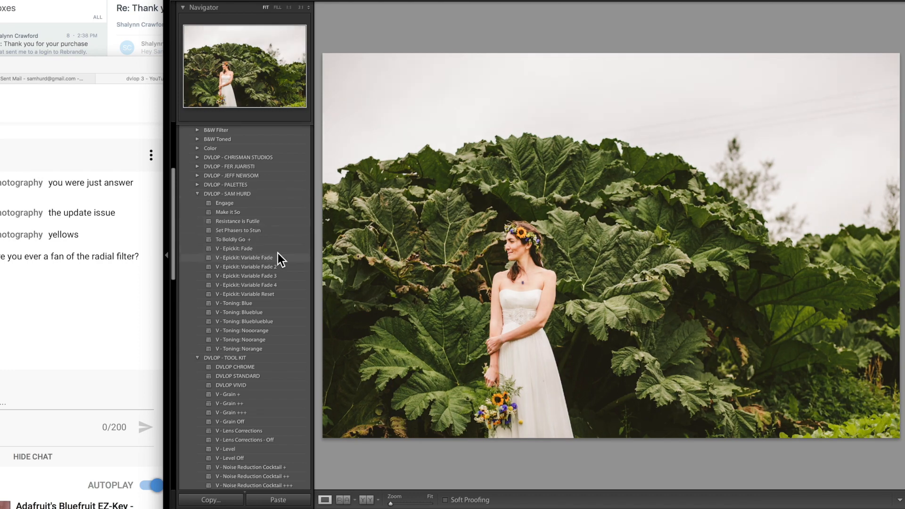
{"action": "left_click", "coordinate": [279, 230]}
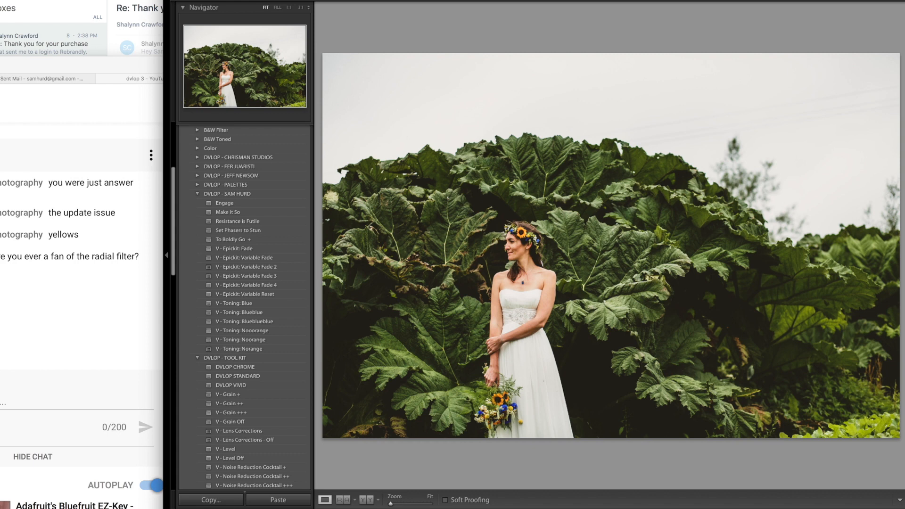
- Crop the bride photo to a wider frame by trimming sky from its top edge
{"action": "key", "text": "r"}
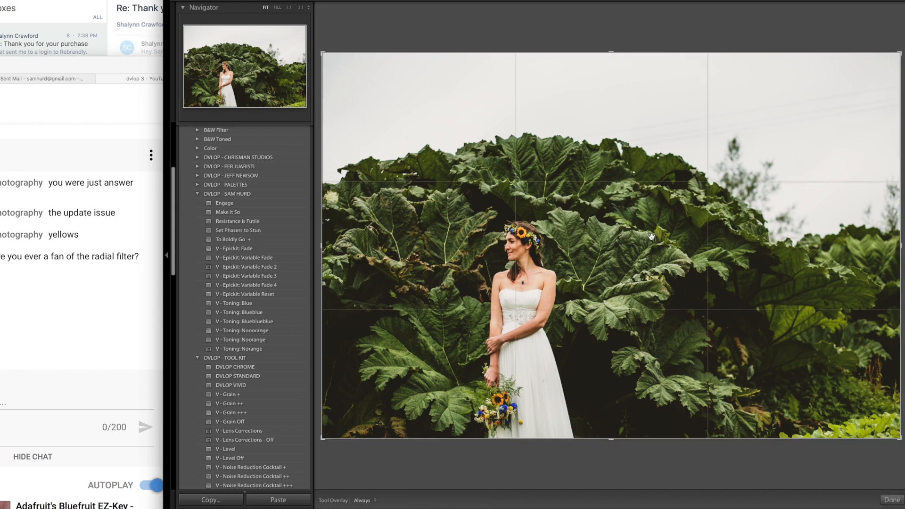
{"action": "left_click_drag", "start_coordinate": [652, 236], "coordinate": [650, 158]}
{"action": "key", "text": "r"}
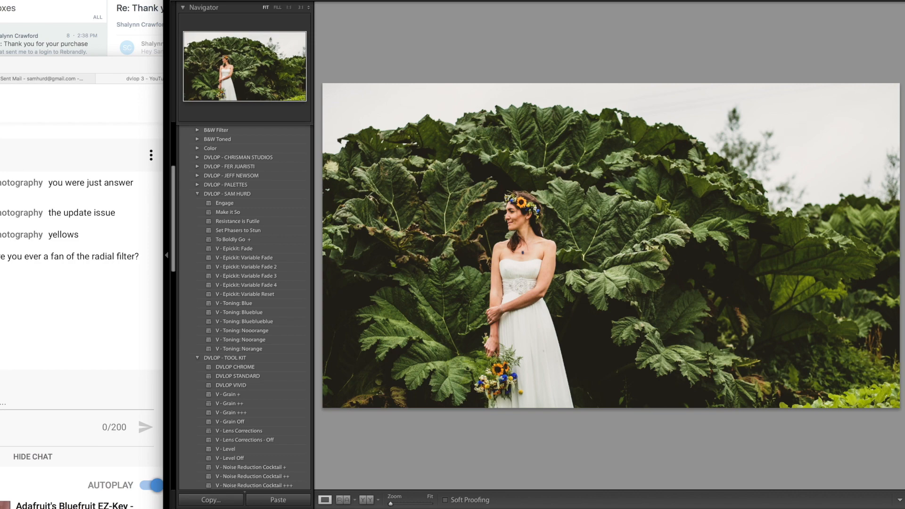
- Advance to the church aisle photo and apply the "V - Toning: Noorange" preset
{"action": "key", "text": "Right"}
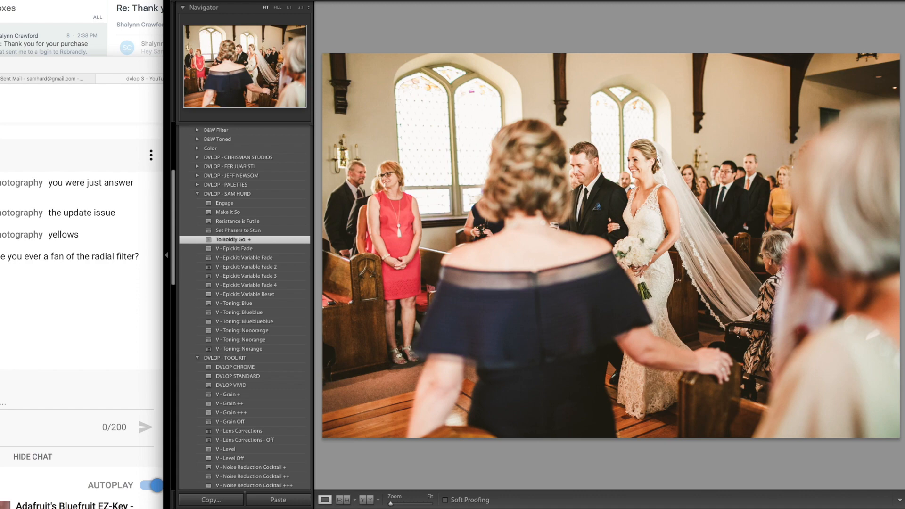
{"action": "key", "text": "Right"}
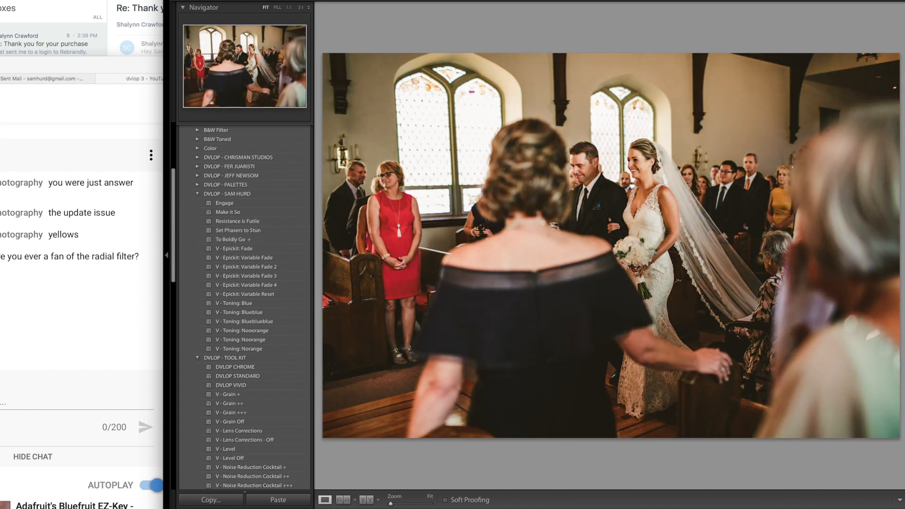
{"action": "left_click", "coordinate": [264, 339]}
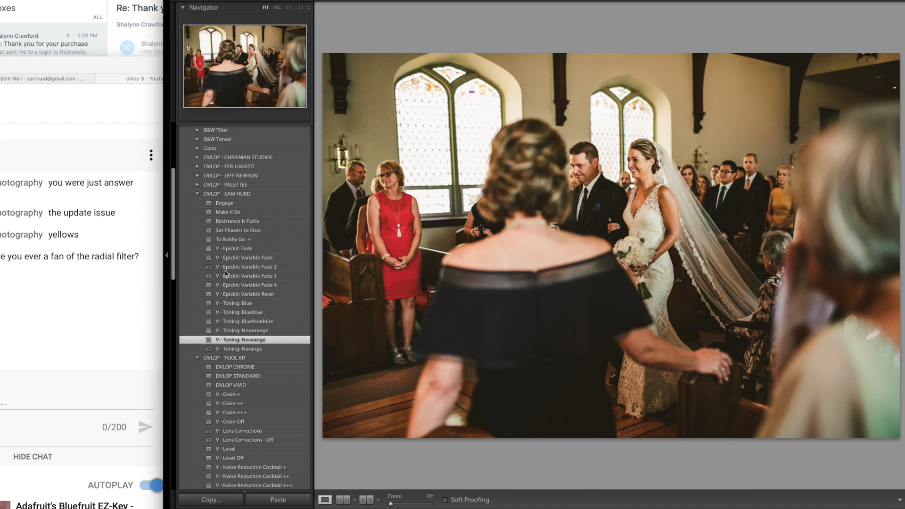
- Shift the browser window to read the live chat, and return to the church aisle photo in Lightroom
{"action": "left_click_drag", "start_coordinate": [60, 63], "coordinate": [116, 60]}
{"action": "left_click", "coordinate": [406, 100]}
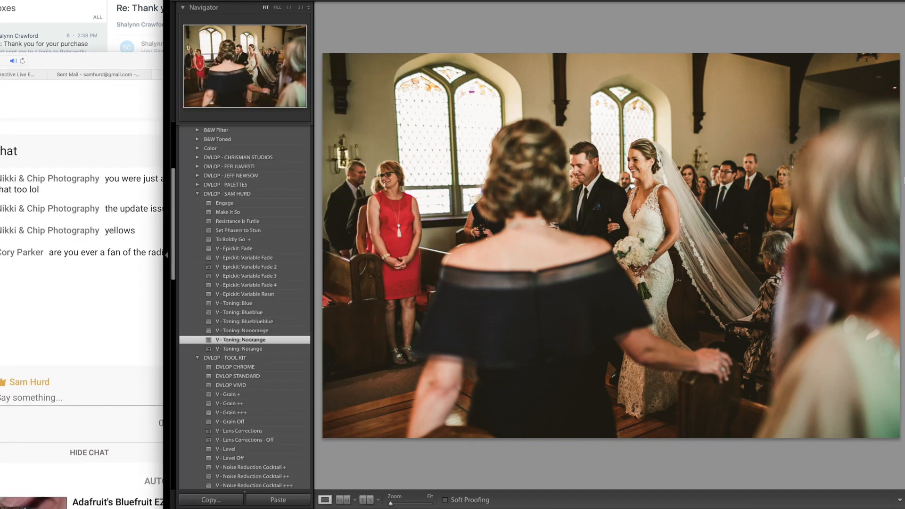
{"action": "key", "text": "Right"}
{"action": "key", "text": "Left"}
- Tighten the church photo's crop by trimming its top and right edges while keeping the guests on the left
{"action": "key", "text": "r"}
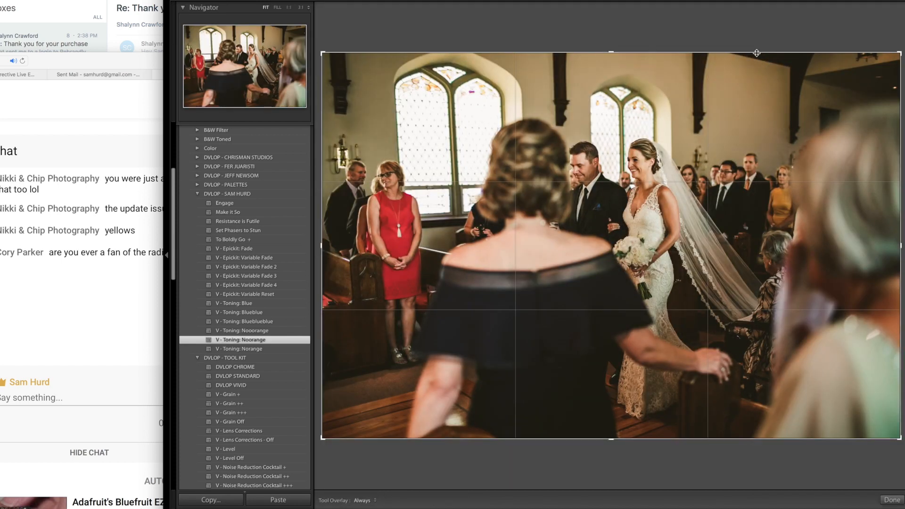
{"action": "left_click_drag", "start_coordinate": [790, 52], "coordinate": [790, 69]}
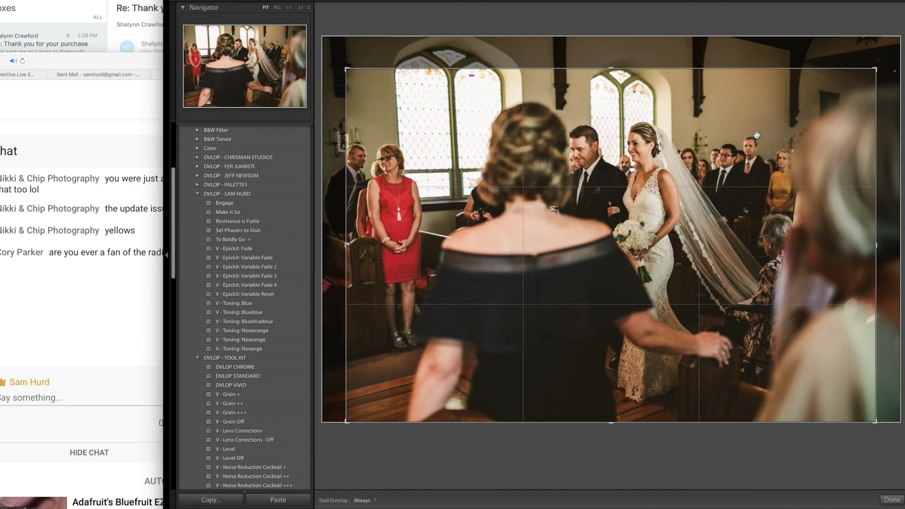
{"action": "left_click_drag", "start_coordinate": [774, 127], "coordinate": [799, 129]}
{"action": "key", "text": "Return"}
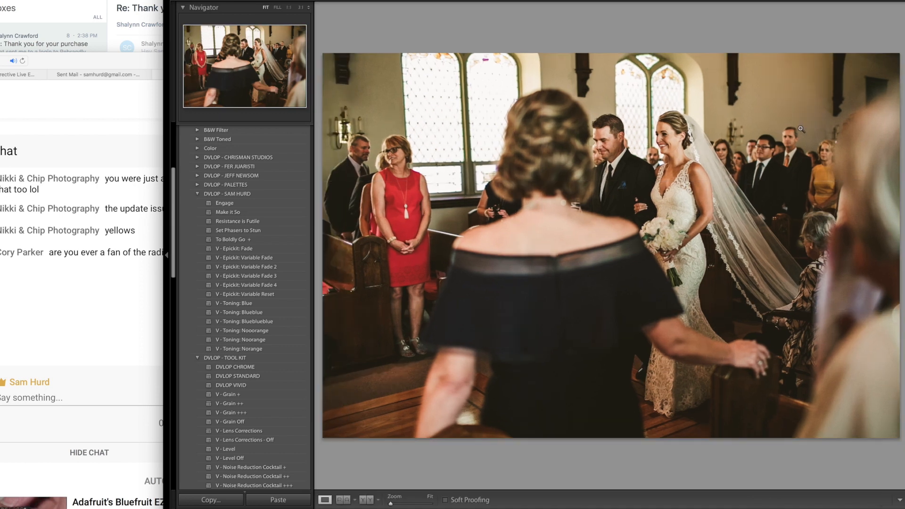
- Advance to the smiling couple's portrait and apply the "Resistance is Futile" preset
{"action": "key", "text": "Right"}
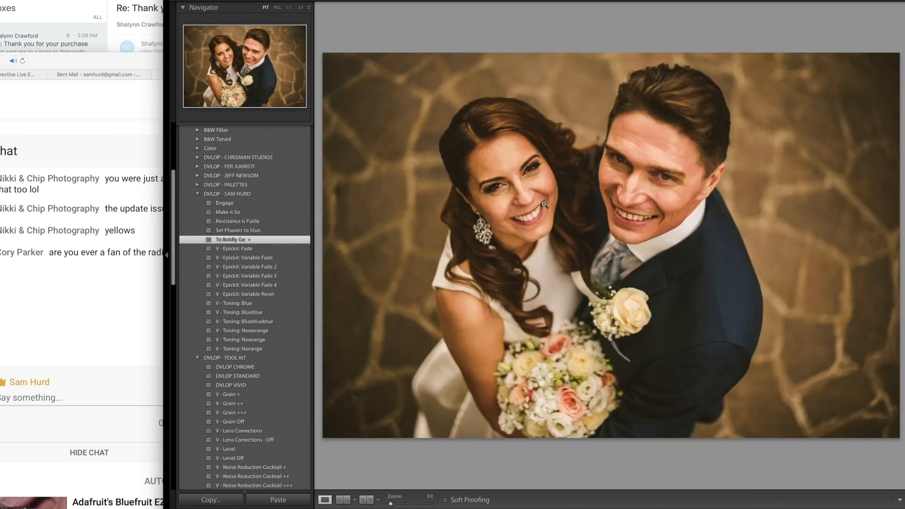
{"action": "left_click", "coordinate": [271, 222]}
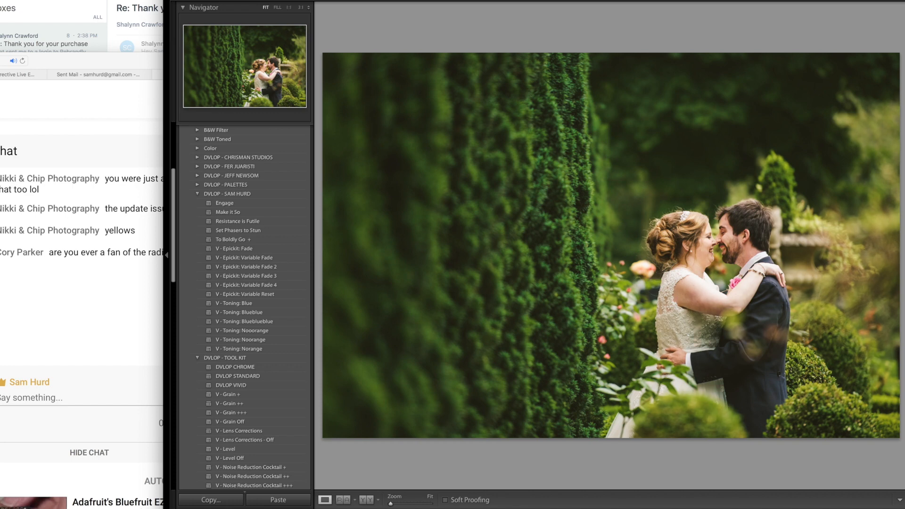
- Try a radial filter around the embracing couple and another filter from the hedge toward them, deleting both
{"action": "key", "text": "shift+m"}
{"action": "left_click_drag", "start_coordinate": [676, 237], "coordinate": [777, 339]}
{"action": "left_click_drag", "start_coordinate": [708, 235], "coordinate": [764, 262]}
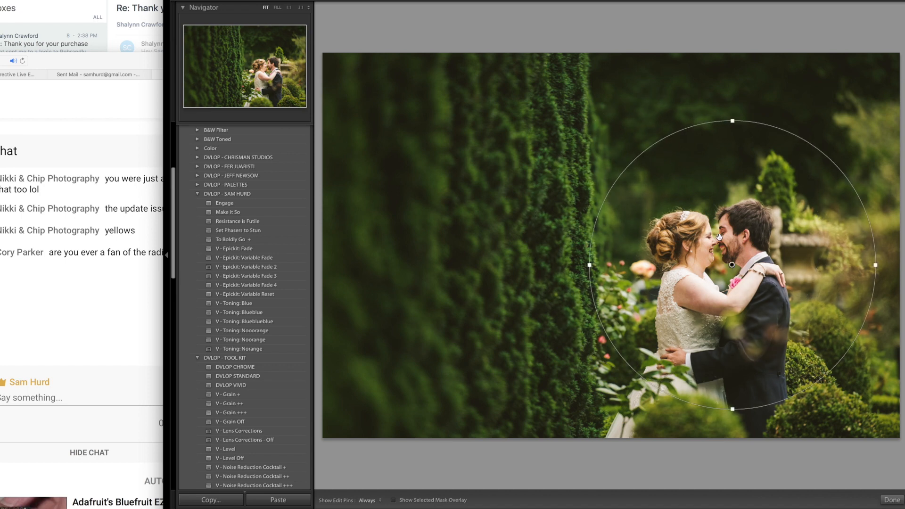
{"action": "key", "text": "Delete"}
{"action": "left_click_drag", "start_coordinate": [456, 131], "coordinate": [786, 261]}
{"action": "key", "text": "Delete"}
- Try graduated filters on the garden photo from the hedge, the lower-right shrubs and the top, deleting the last one
{"action": "left_click_drag", "start_coordinate": [447, 156], "coordinate": [764, 273]}
{"action": "left_click_drag", "start_coordinate": [871, 363], "coordinate": [711, 242]}
{"action": "left_click_drag", "start_coordinate": [622, 70], "coordinate": [672, 215]}
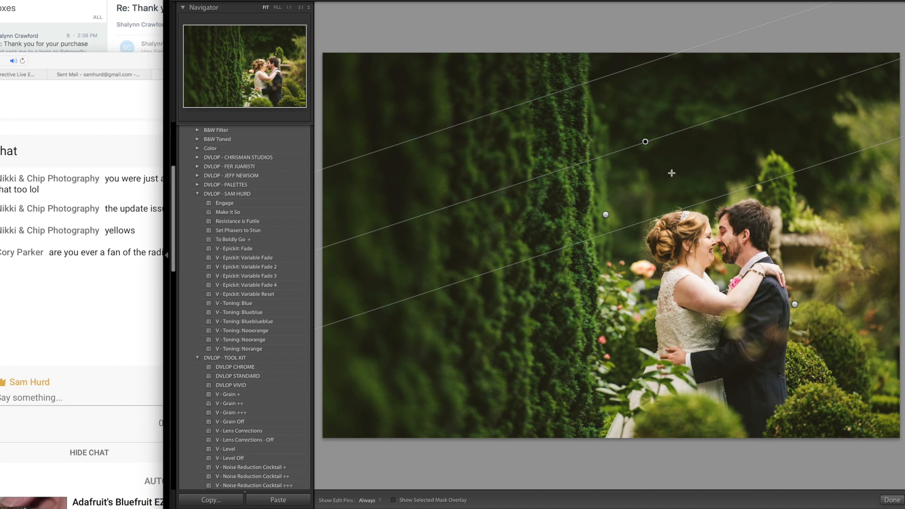
{"action": "key", "text": "Delete"}
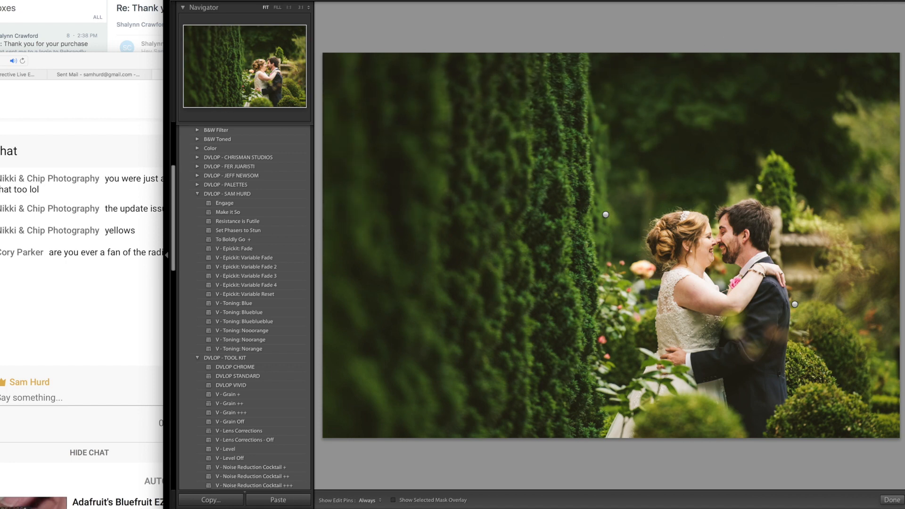
{"action": "key", "text": "m"}
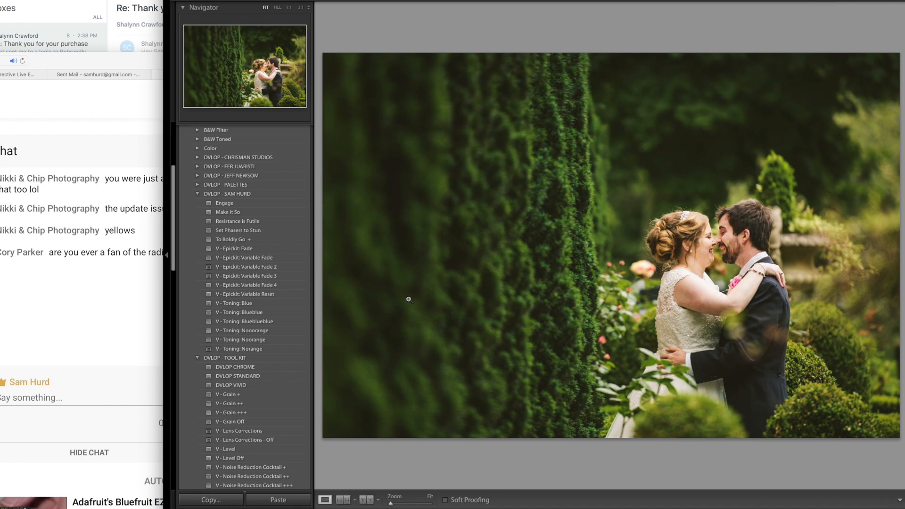
- Try the "V - Epickit: Variable Fade 4" and "Variable Fade 2" presets on the garden photo, and apply "V - Epickit: Variable Fade"
{"action": "left_click", "coordinate": [280, 284]}
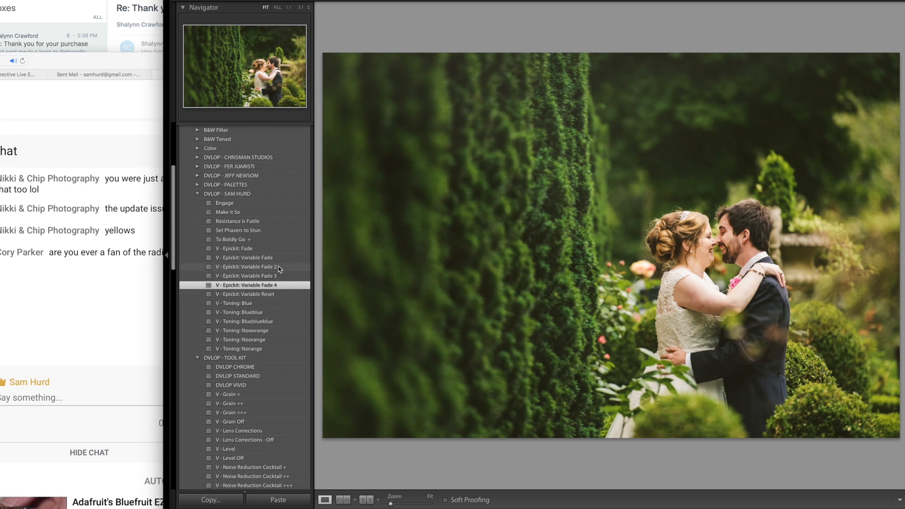
{"action": "left_click", "coordinate": [278, 267]}
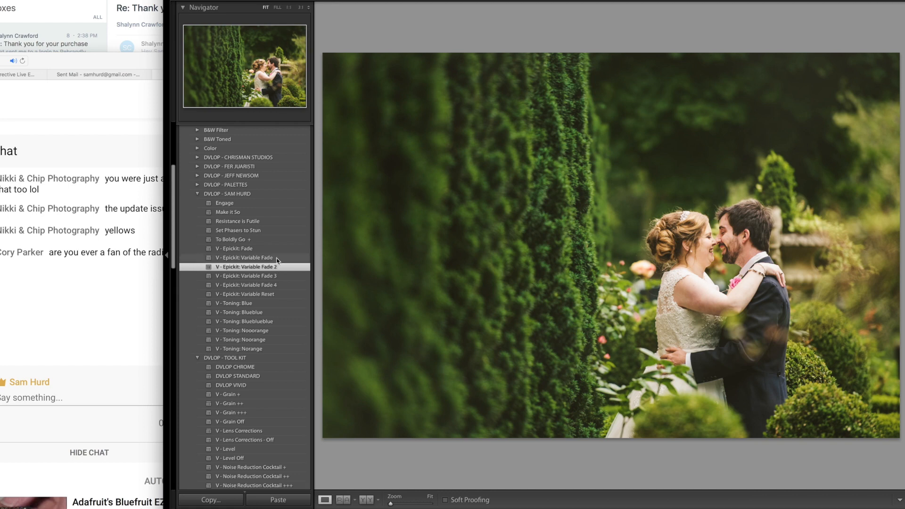
{"action": "left_click", "coordinate": [277, 258]}
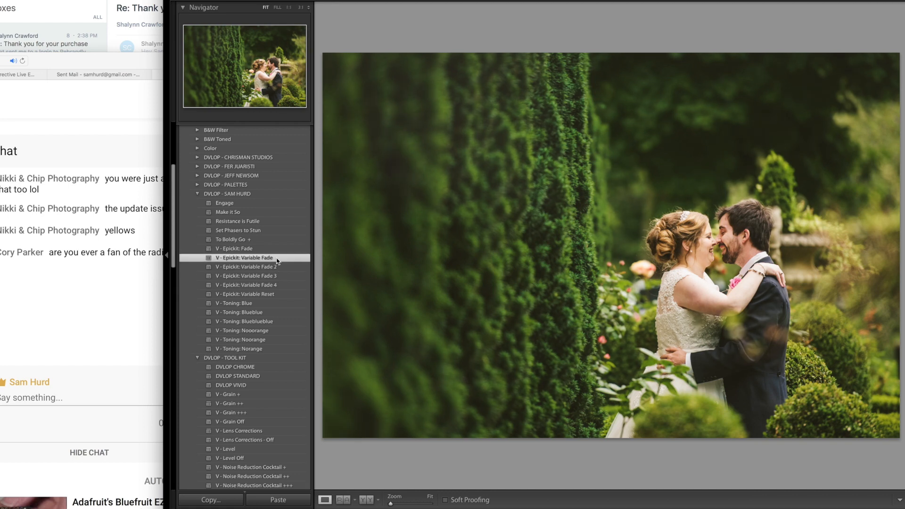
- Add graduated filters up from the lower hedge, down from the dark trees, and inward from the lower-right shrubs, and advance to the next photo
{"action": "key", "text": "m"}
{"action": "left_click_drag", "start_coordinate": [478, 414], "coordinate": [549, 108]}
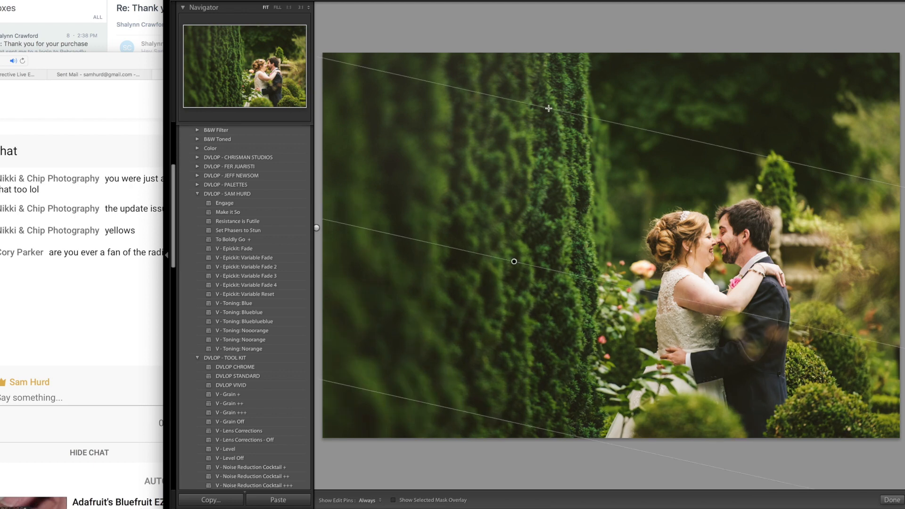
{"action": "left_click_drag", "start_coordinate": [799, 65], "coordinate": [754, 253]}
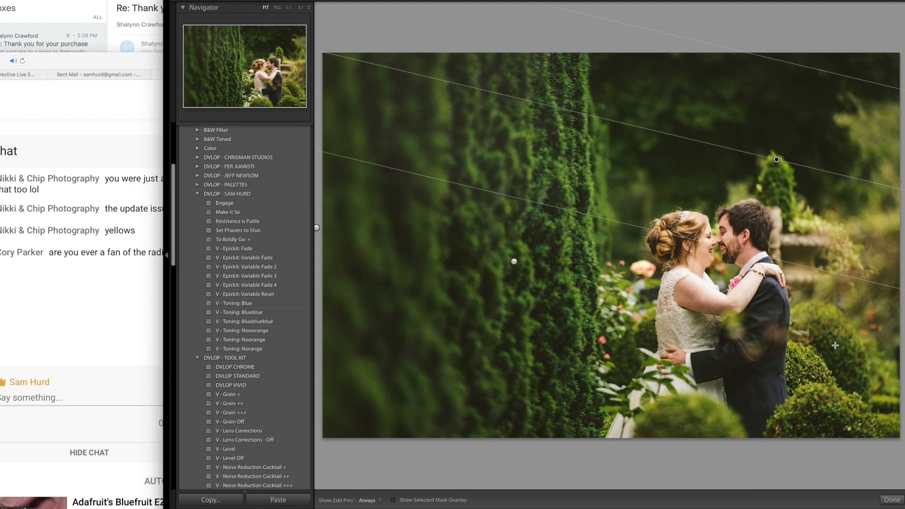
{"action": "left_click_drag", "start_coordinate": [834, 345], "coordinate": [773, 225]}
{"action": "key", "text": "m"}
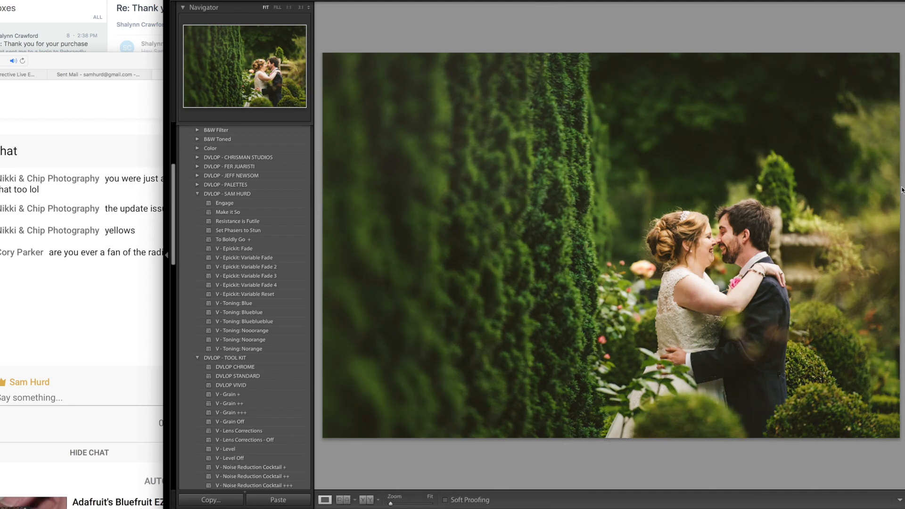
{"action": "key", "text": "Right"}
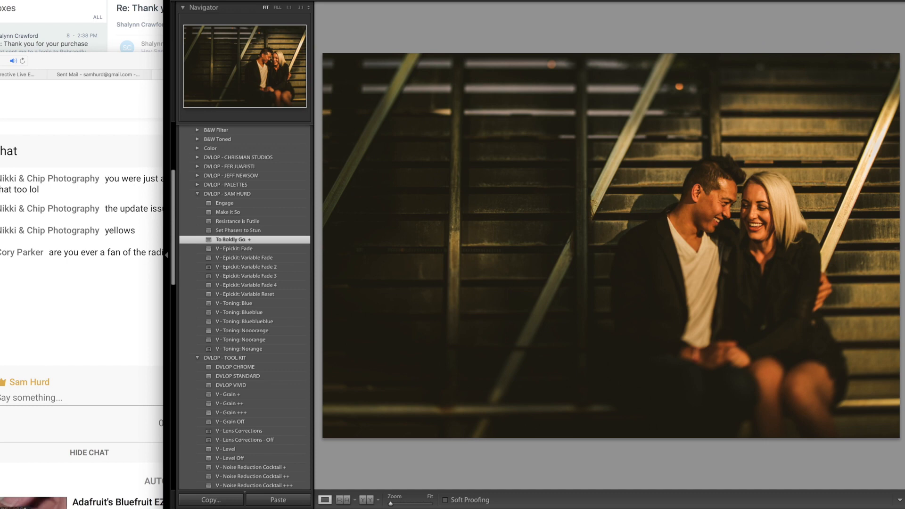
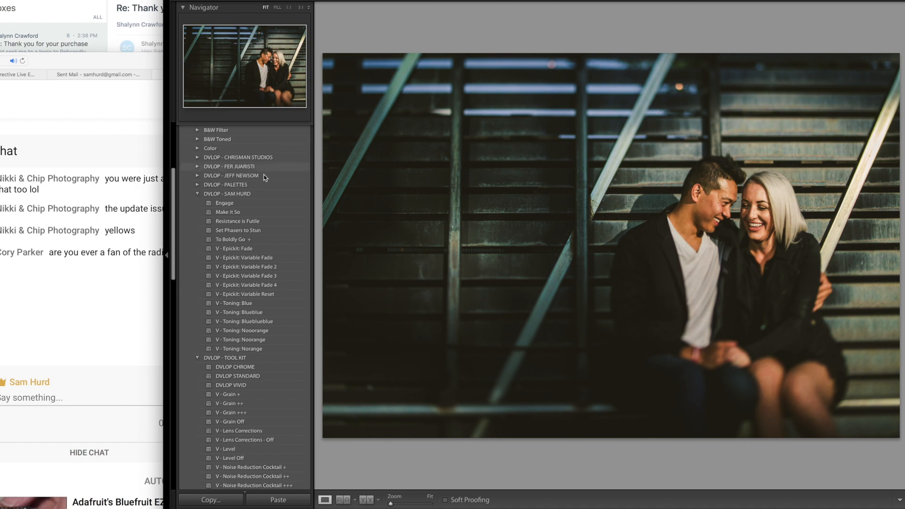
- Reply to the "Thank you for your purchase" email with "Try again :)", send it, and switch back to Lightroom
{"action": "left_click", "coordinate": [42, 47]}
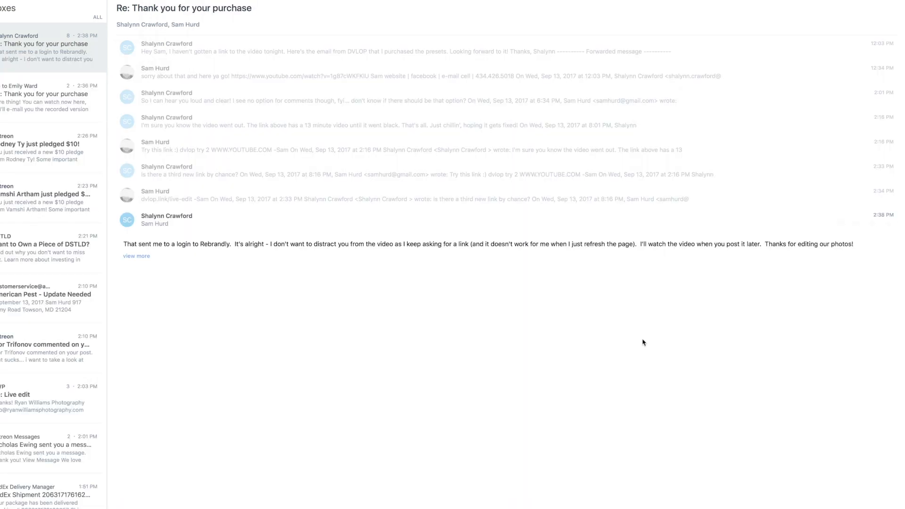
{"action": "key", "text": "super+r"}
{"action": "type", "text": "Try again :)"}
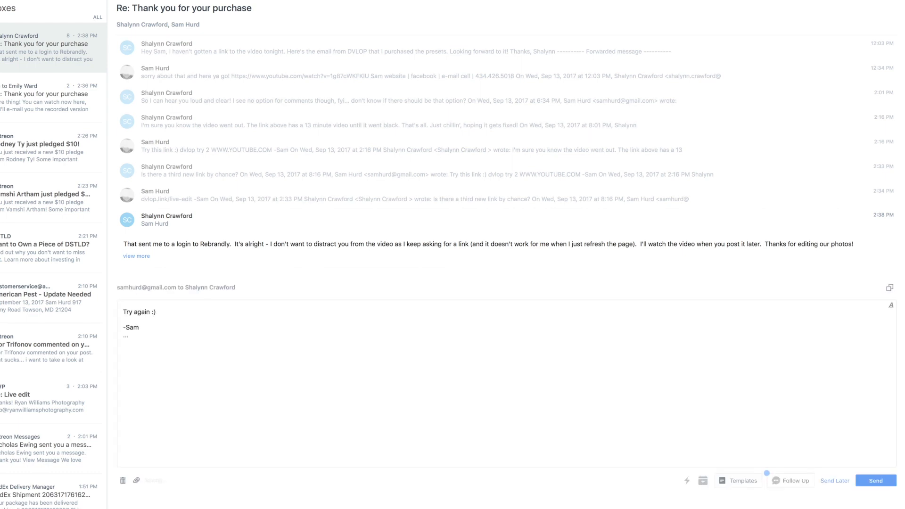
{"action": "left_click", "coordinate": [871, 481]}
{"action": "key", "text": "super+Tab"}
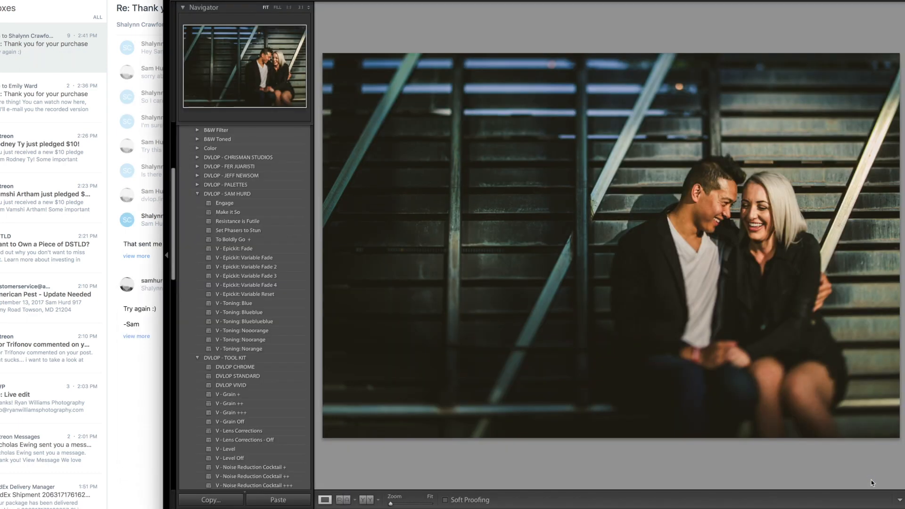
- Add graduated filters to the seated couple's photo, one from the lower wall up toward the diagonal beam and one up from their legs
{"action": "key", "text": "m"}
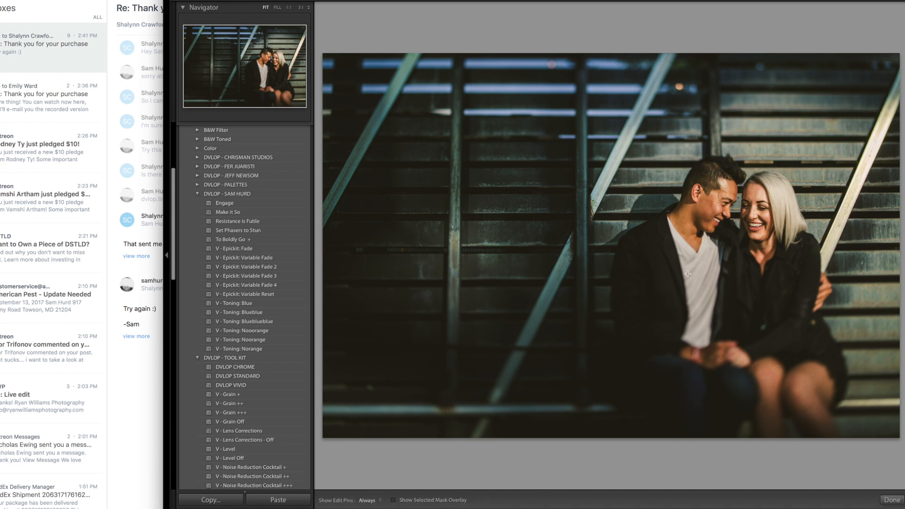
{"action": "left_click_drag", "start_coordinate": [545, 403], "coordinate": [627, 142]}
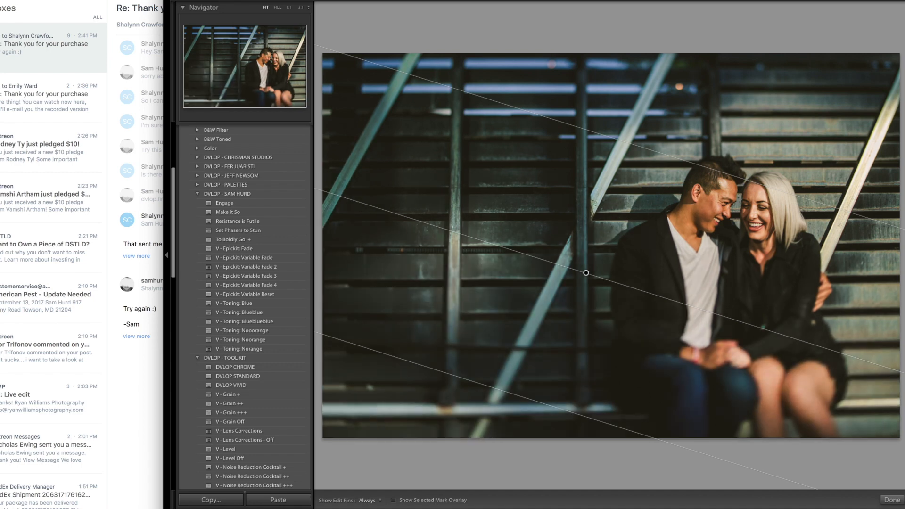
{"action": "key", "text": "Return"}
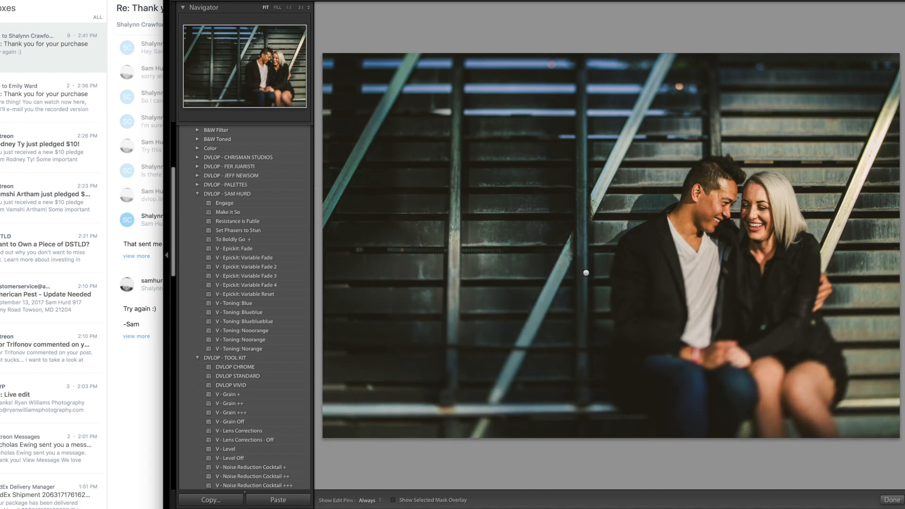
{"action": "left_click_drag", "start_coordinate": [779, 427], "coordinate": [746, 219]}
{"action": "key", "text": "m"}
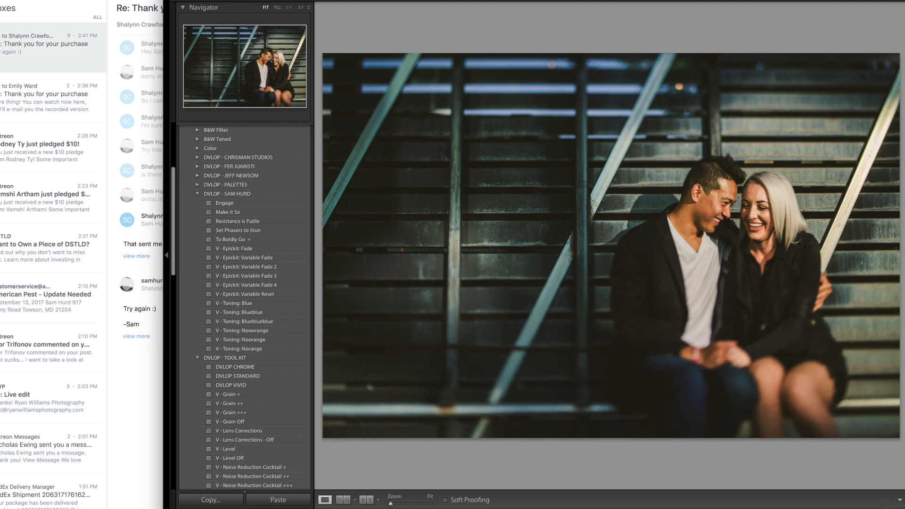
- Straighten the seated couple's photo to a crop angle of 0.01 and review its edit history
{"action": "key", "text": "r"}
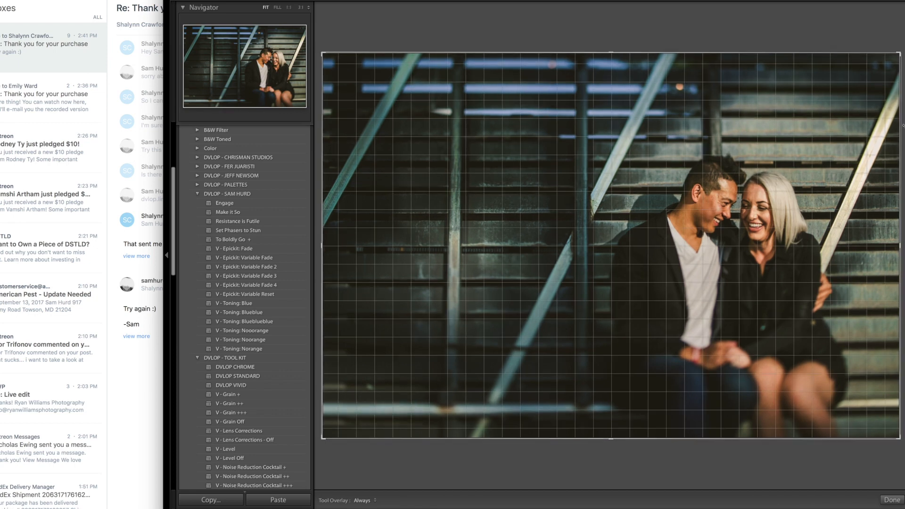
{"action": "key", "text": "r"}
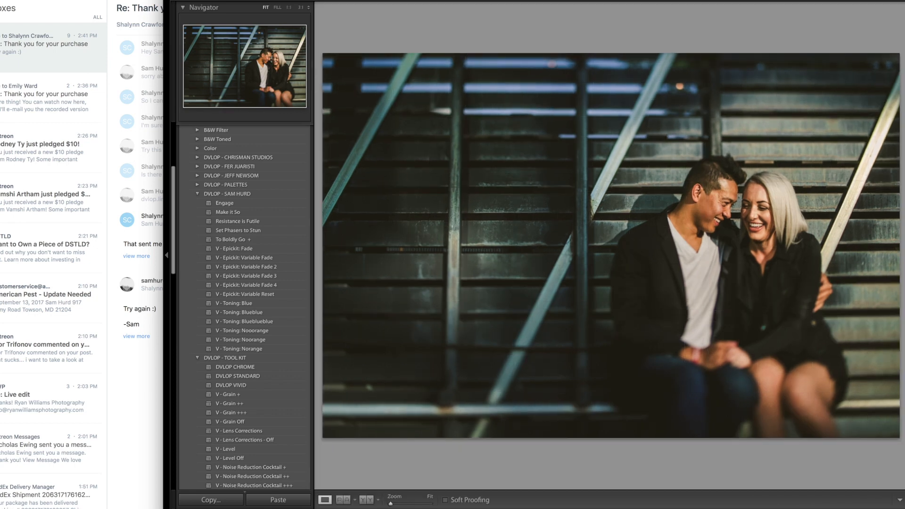
{"action": "key", "text": "r"}
{"action": "key", "text": "r"}
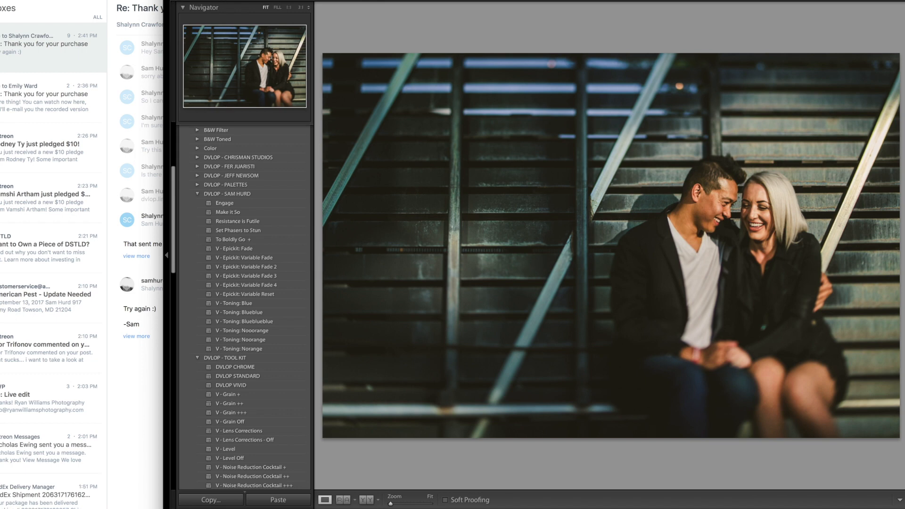
{"action": "scroll", "coordinate": [200, 355], "scroll_direction": "down", "scroll_amount": 15}
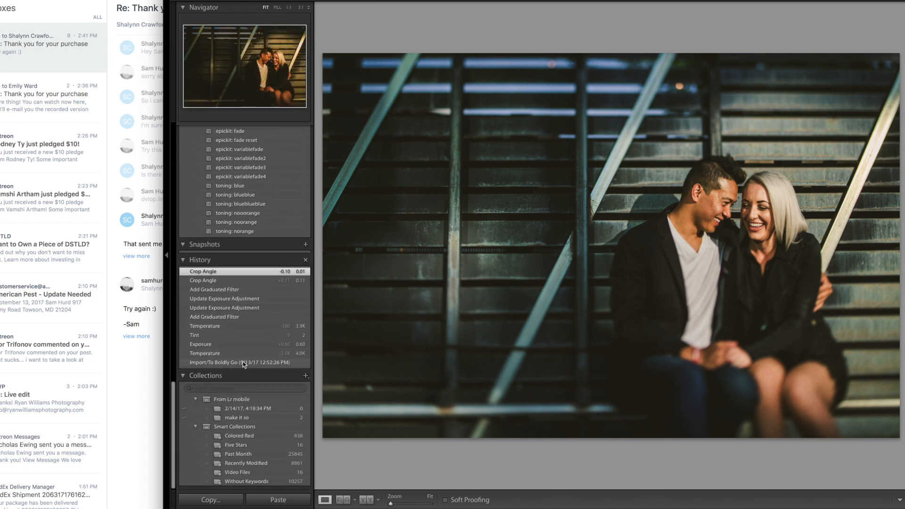
{"action": "scroll", "coordinate": [245, 347], "scroll_direction": "up", "scroll_amount": 10}
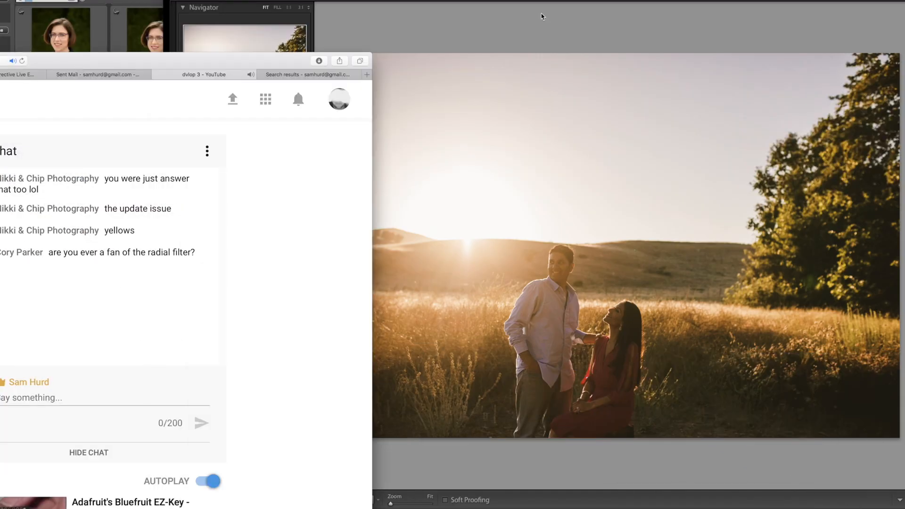
- Add graduated filters to the sunset field photo, one from the man's chest up into the sky and one from the sky down to his waist
{"action": "left_click", "coordinate": [665, 2]}
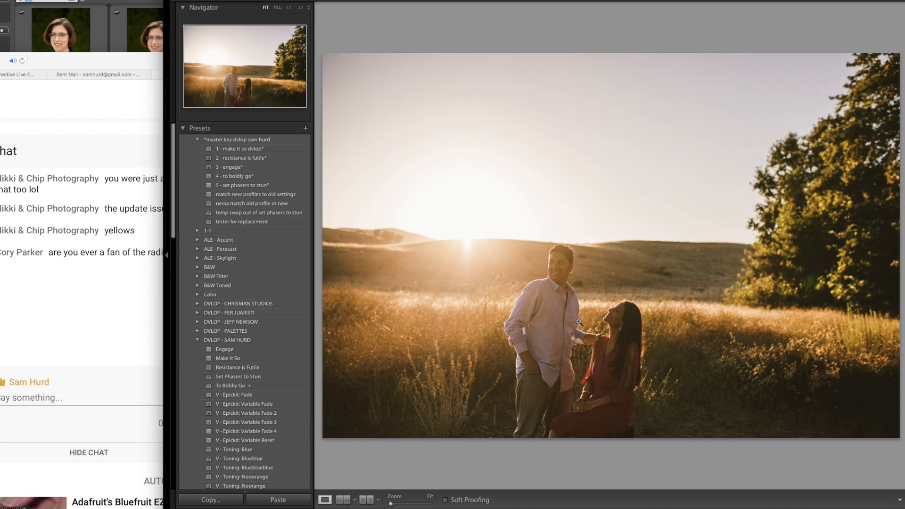
{"action": "key", "text": "m"}
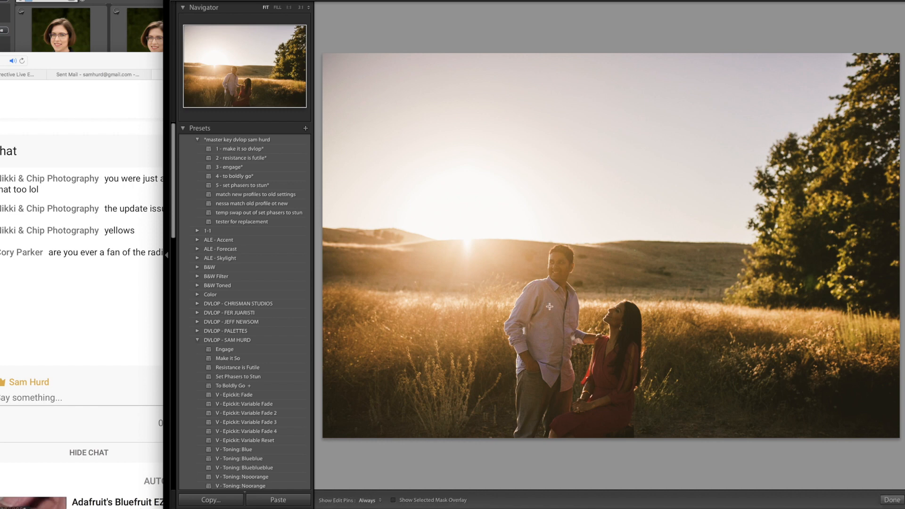
{"action": "left_click_drag", "start_coordinate": [560, 284], "coordinate": [551, 197]}
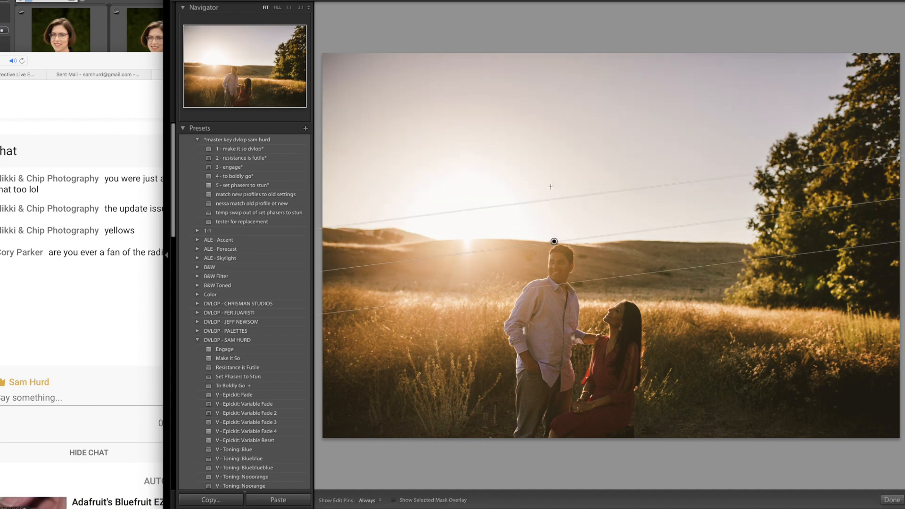
{"action": "left_click_drag", "start_coordinate": [547, 145], "coordinate": [558, 329]}
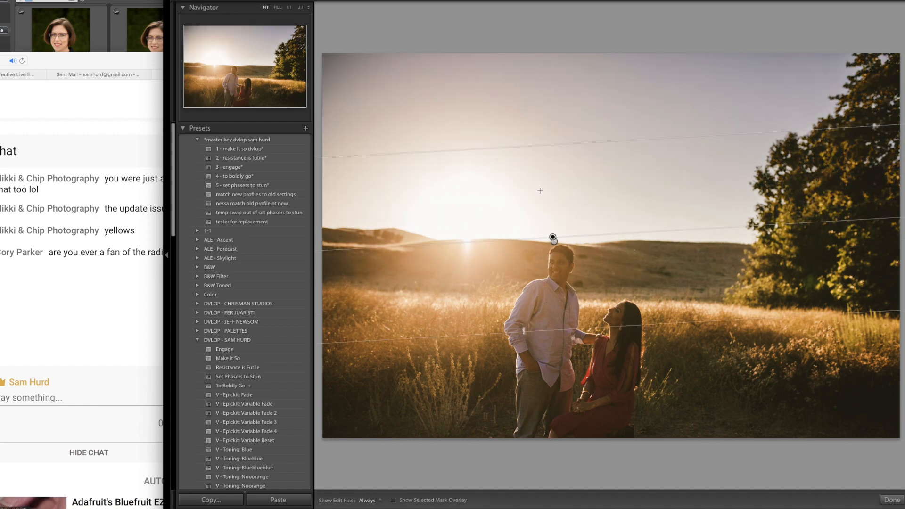
{"action": "key", "text": "m"}
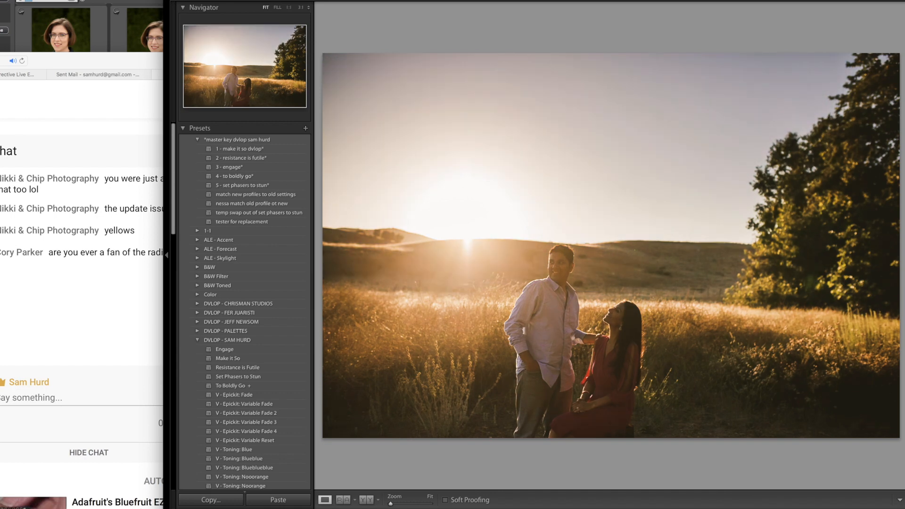
- Crop the sunset photo to a wide frame, reducing the empty sky and tightening in on the couple so less of the tree remains
{"action": "key", "text": "r"}
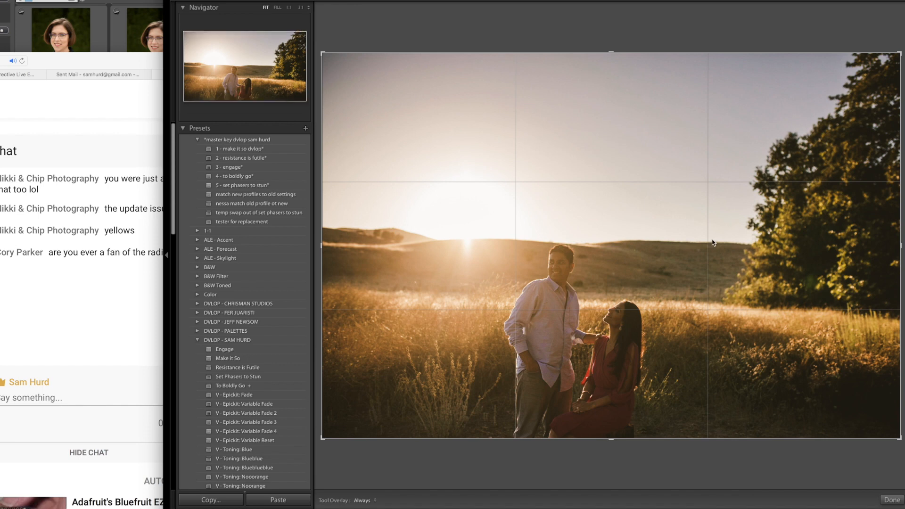
{"action": "left_click_drag", "start_coordinate": [710, 244], "coordinate": [696, 165]}
{"action": "key", "text": "Return"}
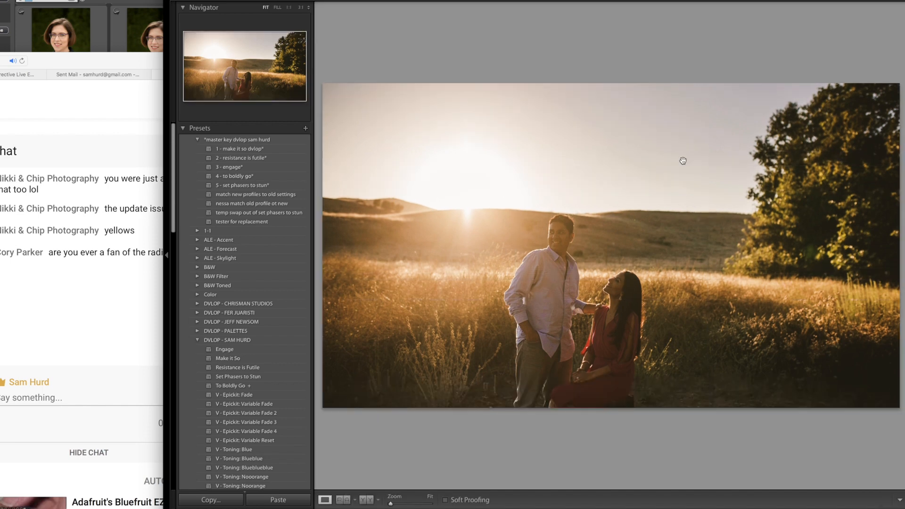
{"action": "key", "text": "r"}
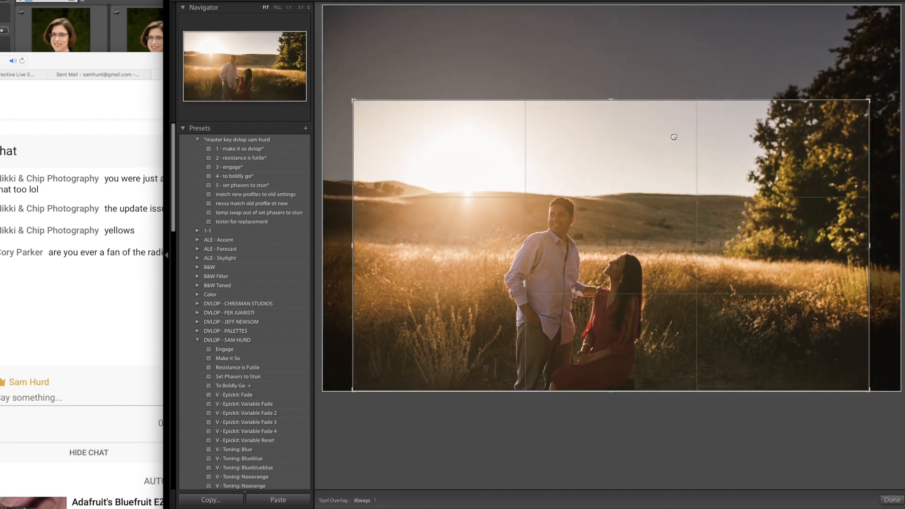
{"action": "left_click_drag", "start_coordinate": [670, 137], "coordinate": [735, 126]}
{"action": "key", "text": "Return"}
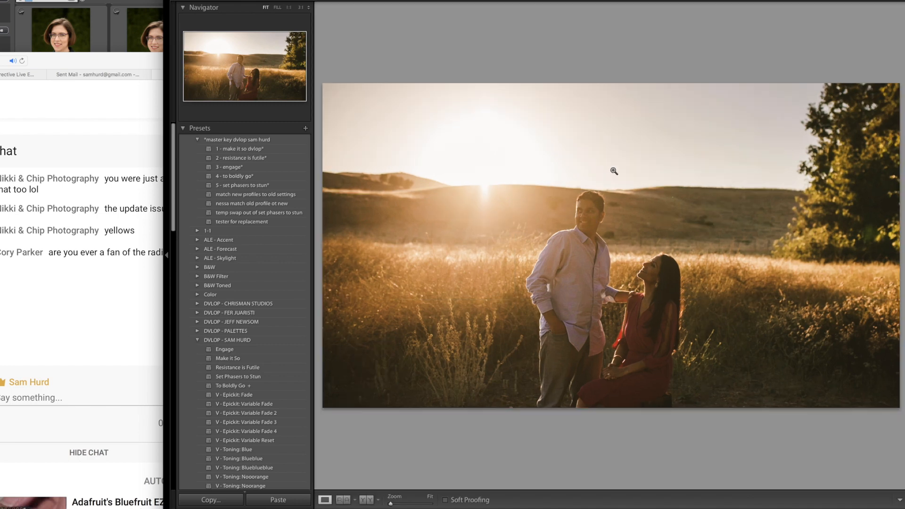
- Inspect the bright sky around the sun, try a graduated filter down over the sun, and delete it
{"action": "left_click", "coordinate": [497, 120]}
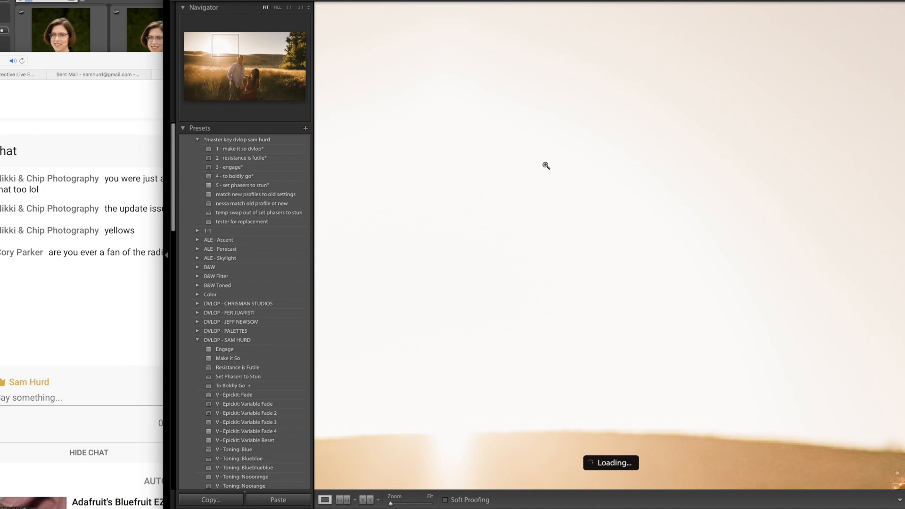
{"action": "left_click", "coordinate": [545, 165]}
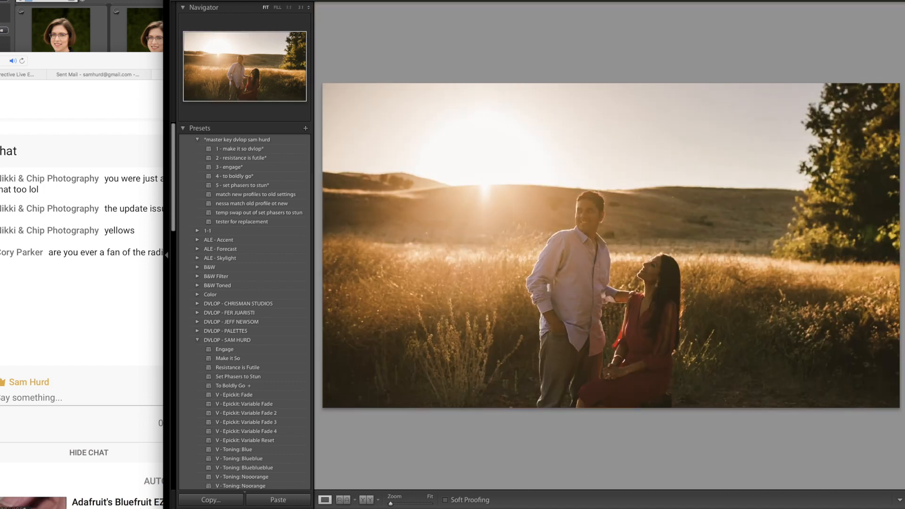
{"action": "key", "text": "m"}
{"action": "left_click_drag", "start_coordinate": [441, 107], "coordinate": [481, 234]}
{"action": "key", "text": "Delete"}
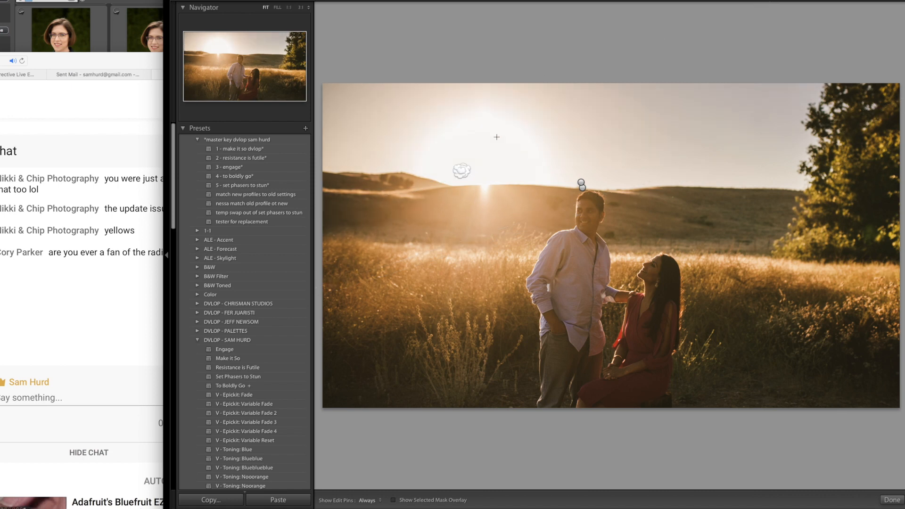
{"action": "key", "text": "m"}
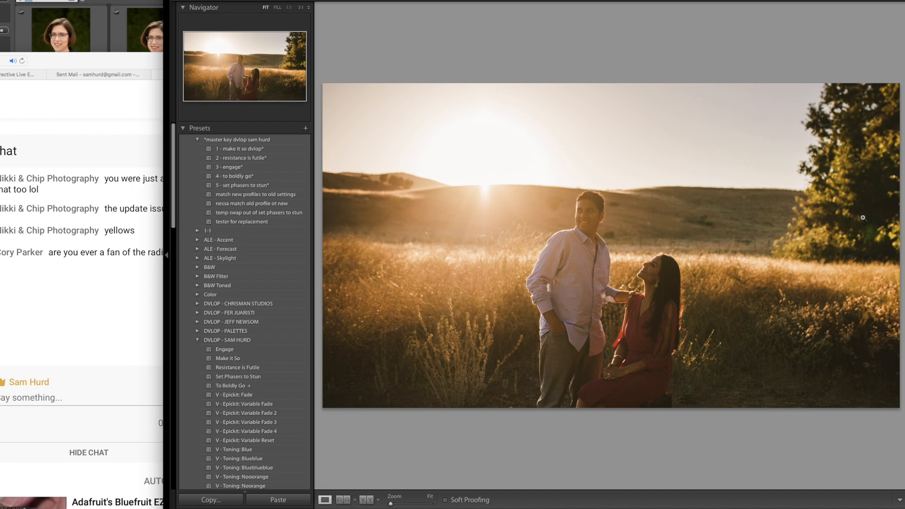
- Advance to the photo of the child on the man's shoulders and apply the "Engage" preset
{"action": "key", "text": "Right"}
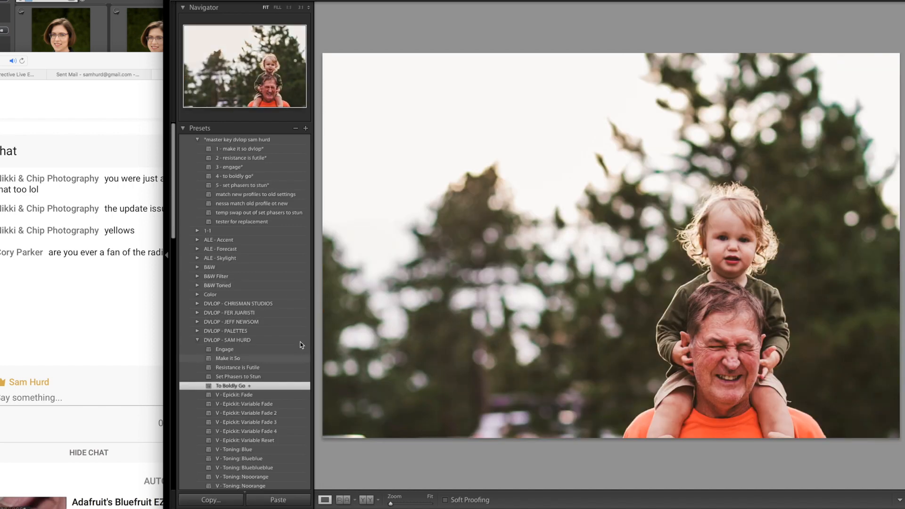
{"action": "scroll", "coordinate": [285, 329], "scroll_direction": "down", "scroll_amount": 5}
{"action": "scroll", "coordinate": [285, 328], "scroll_direction": "down", "scroll_amount": 3}
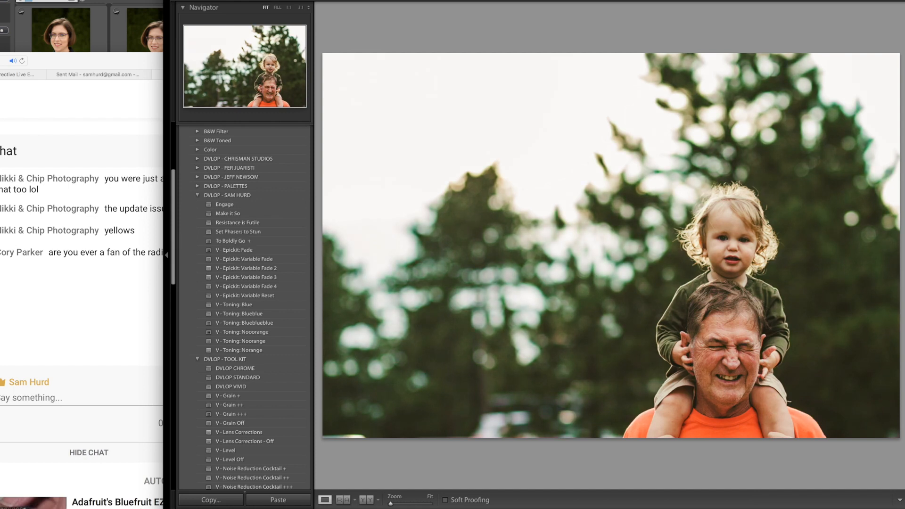
{"action": "left_click", "coordinate": [259, 204]}
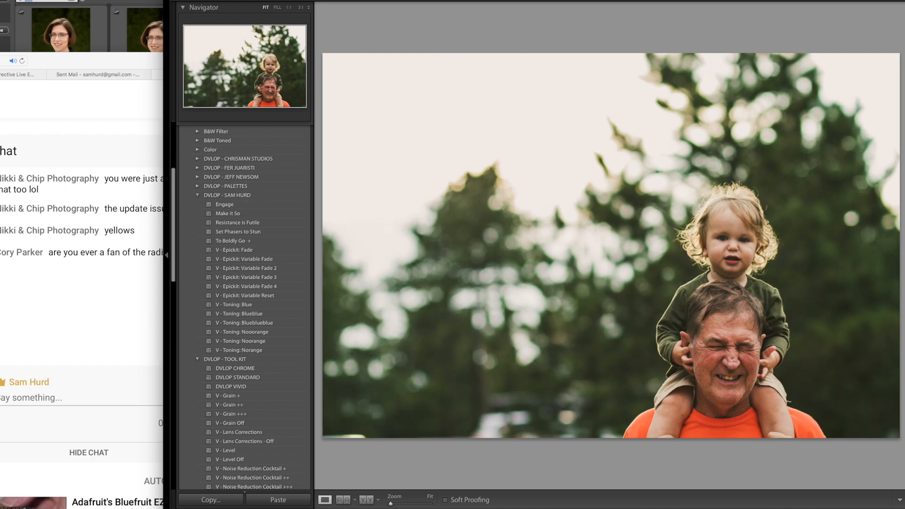
- Add three diagonal graduated filters from the sky and treetops down toward the child and man, nudging the last one slightly upward
{"action": "key", "text": "m"}
{"action": "left_click_drag", "start_coordinate": [533, 161], "coordinate": [765, 437]}
{"action": "left_click_drag", "start_coordinate": [737, 84], "coordinate": [794, 304]}
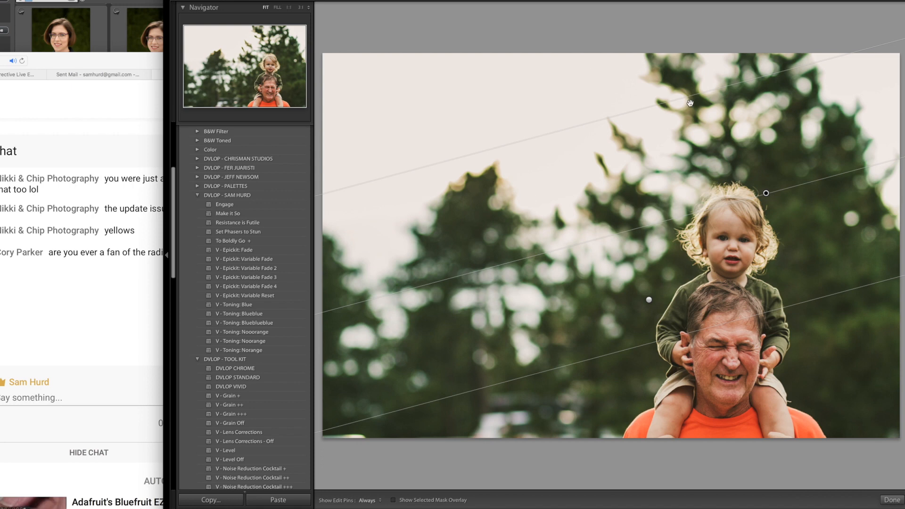
{"action": "left_click_drag", "start_coordinate": [579, 55], "coordinate": [700, 273]}
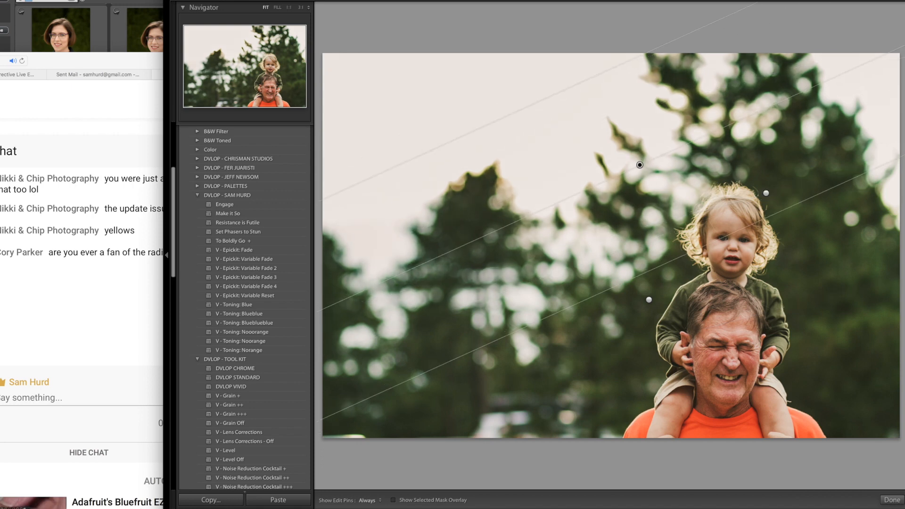
{"action": "left_click_drag", "start_coordinate": [844, 183], "coordinate": [840, 169]}
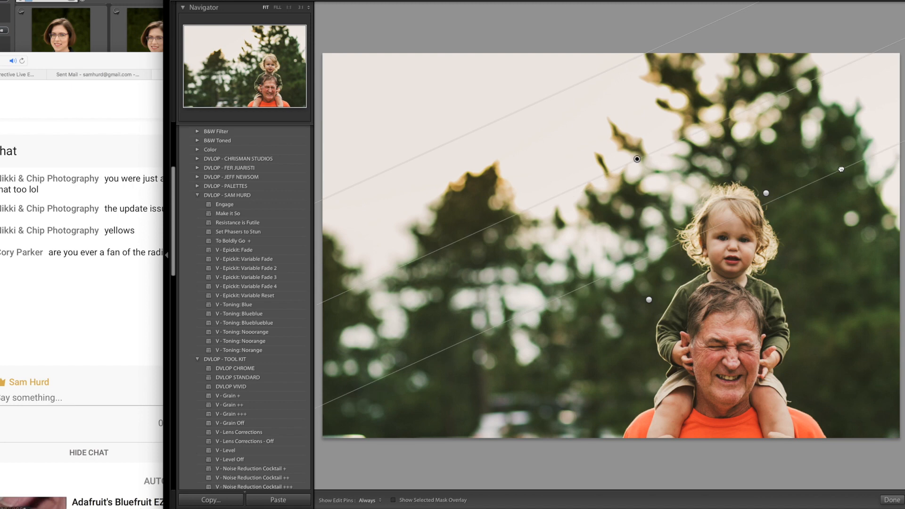
{"action": "key", "text": "m"}
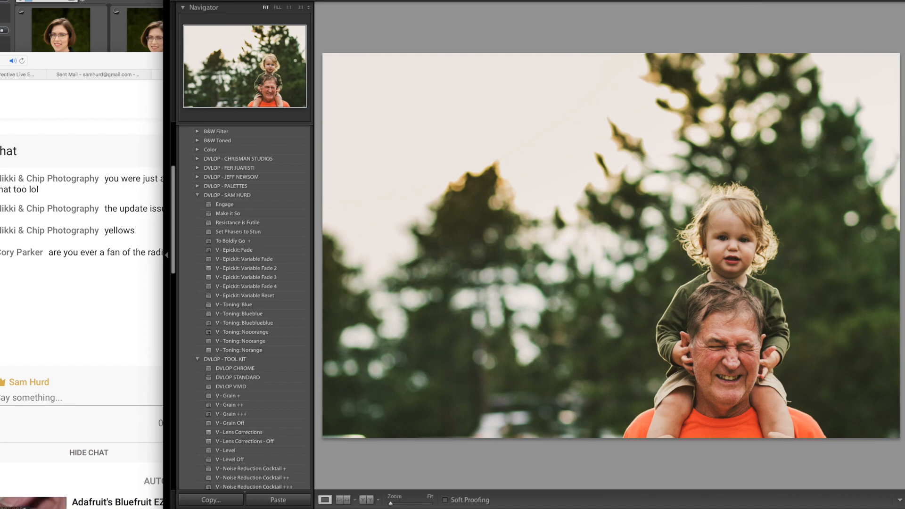
- Advance to the photo of the woman in the beaded headdress and apply the "Set Phasers to Stun" and "V - Toning: Nooorange" presets
{"action": "key", "text": "Right"}
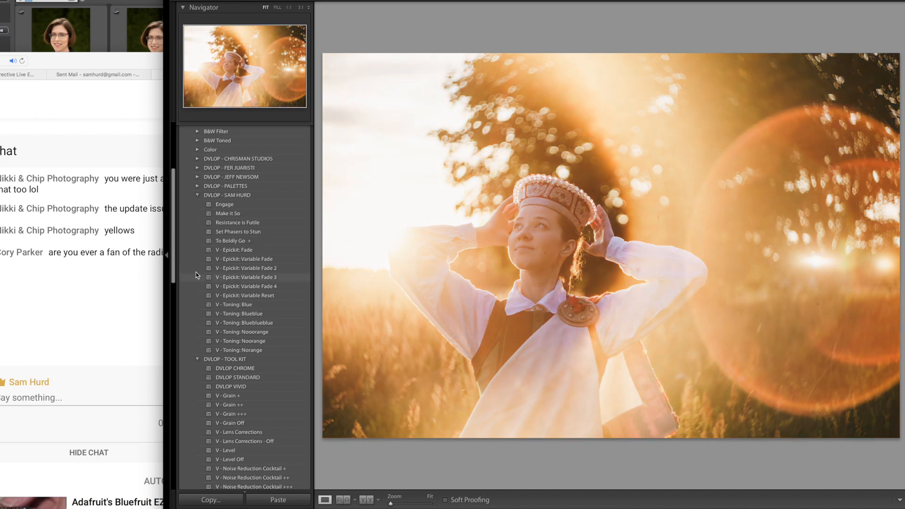
{"action": "left_click", "coordinate": [254, 234]}
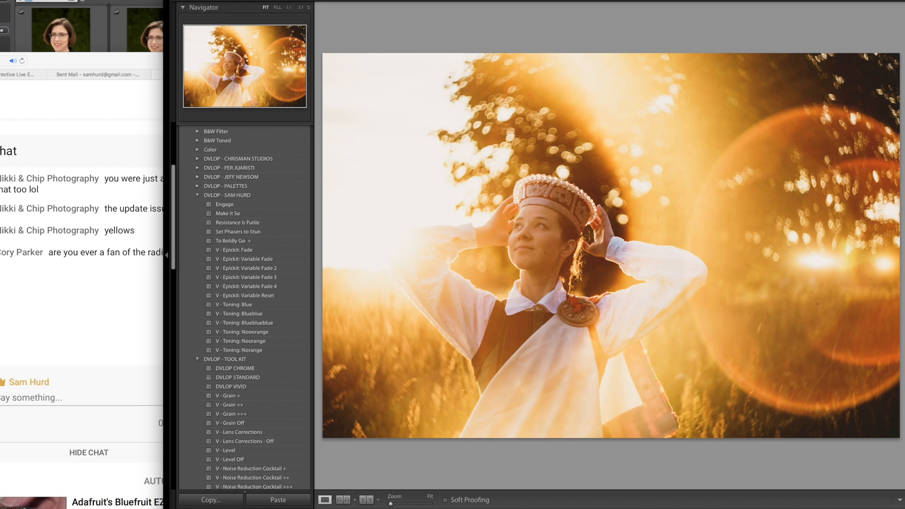
{"action": "left_click", "coordinate": [269, 334]}
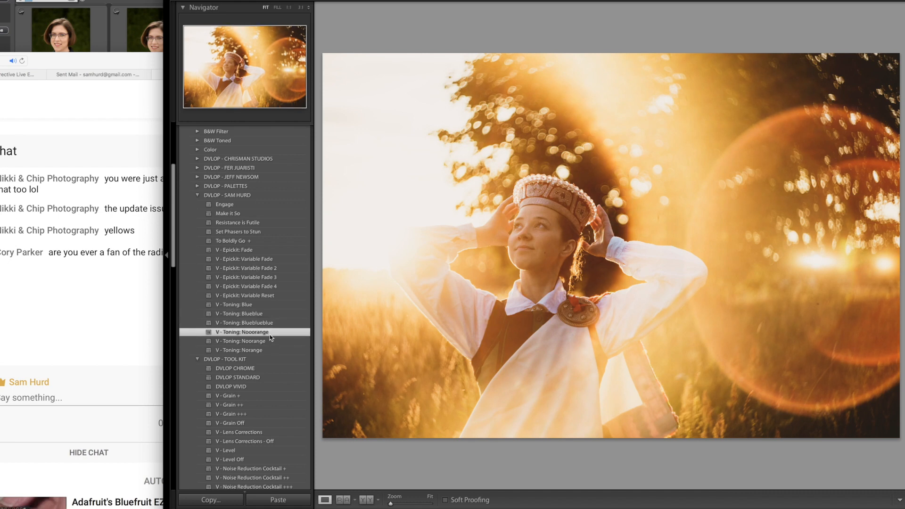
- Apply the "V - Toning: Noorange" preset to the photo of the woman in the beaded headdress
{"action": "left_click", "coordinate": [271, 342]}
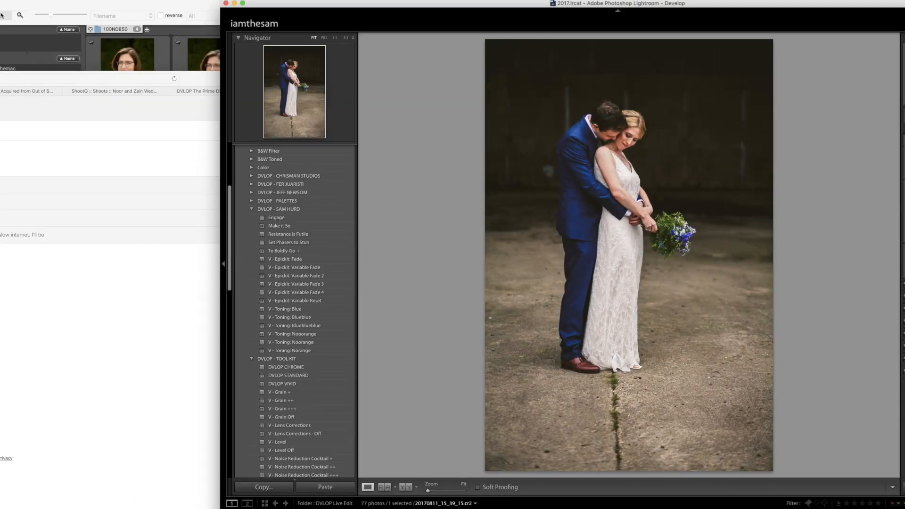
- Crop the photo of the embracing couple with the blue bouquet tighter and reposition the frame around them
{"action": "key", "text": "r"}
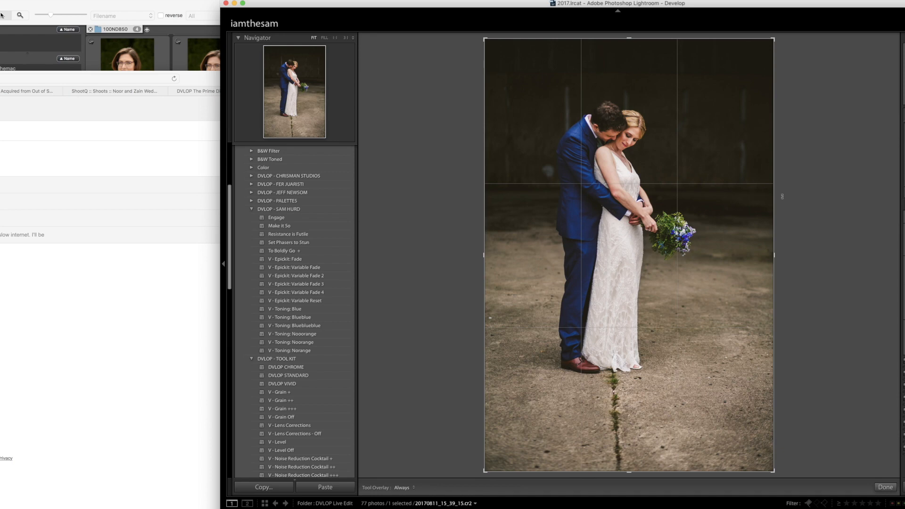
{"action": "left_click_drag", "start_coordinate": [773, 204], "coordinate": [738, 200]}
{"action": "left_click_drag", "start_coordinate": [679, 221], "coordinate": [661, 240]}
{"action": "key", "text": "Return"}
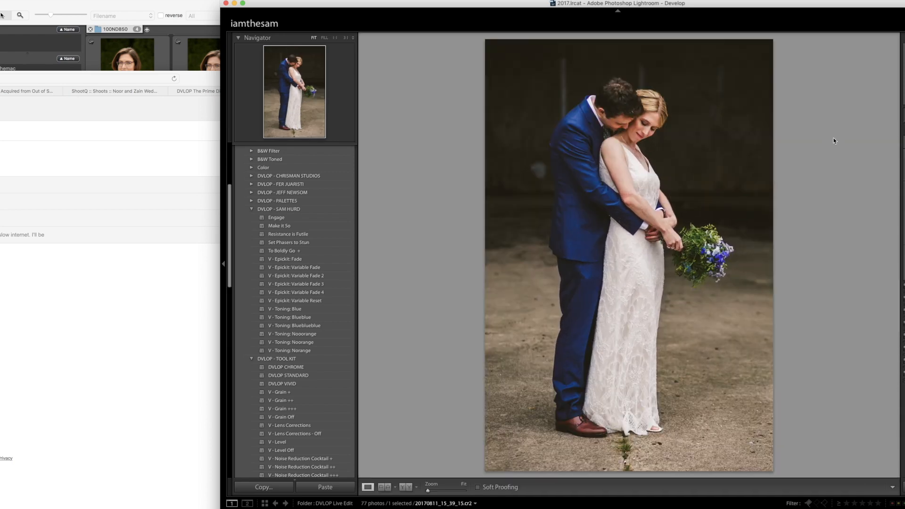
- Add a graduated filter rising from the concrete floor past the bouquet to the couple's heads
{"action": "key", "text": "m"}
{"action": "left_click_drag", "start_coordinate": [692, 255], "coordinate": [679, 82]}
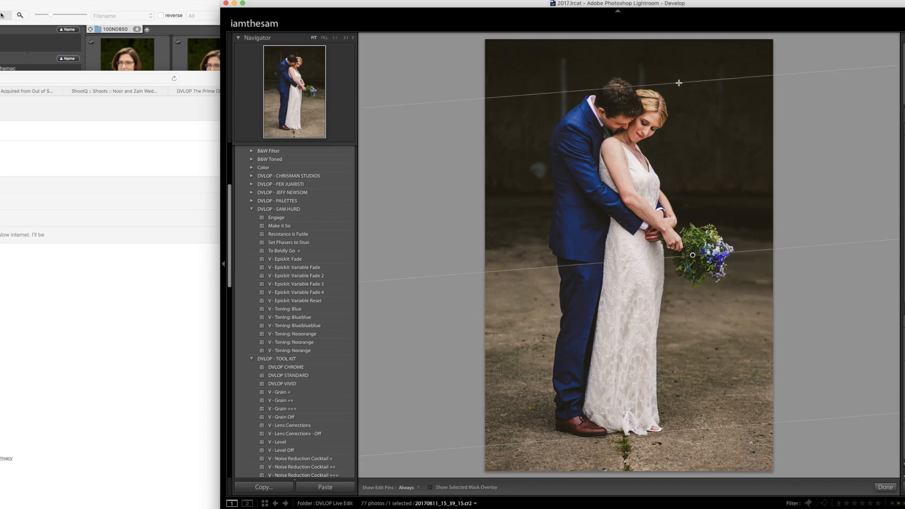
{"action": "key", "text": "m"}
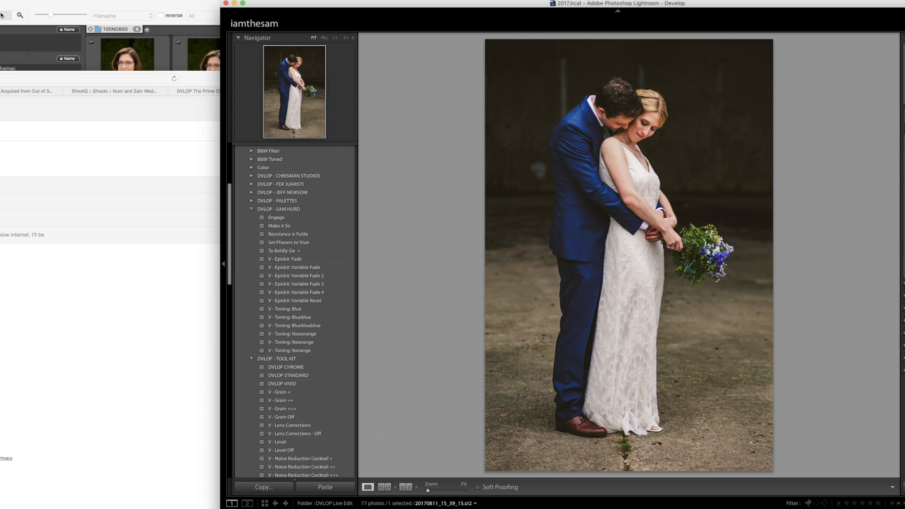
- Advance to the walking wedding party photo and add graduated filters from the lawn toward the groom and from the sky down toward the bride
{"action": "key", "text": "Right"}
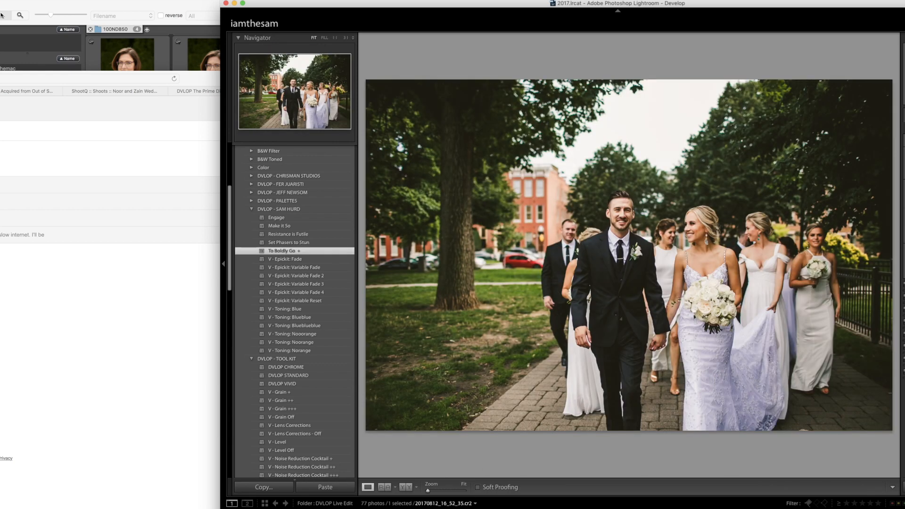
{"action": "key", "text": "m"}
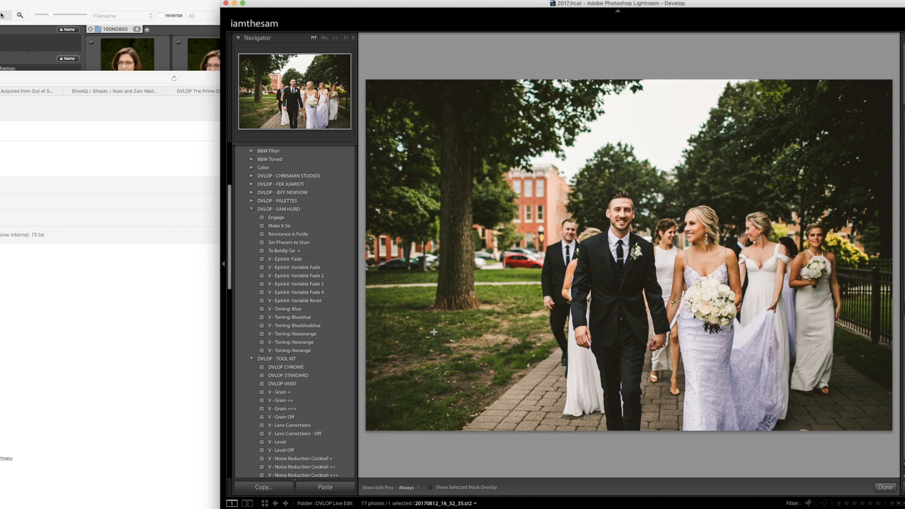
{"action": "left_click_drag", "start_coordinate": [467, 301], "coordinate": [626, 236]}
{"action": "left_click_drag", "start_coordinate": [693, 100], "coordinate": [698, 250]}
{"action": "key", "text": "m"}
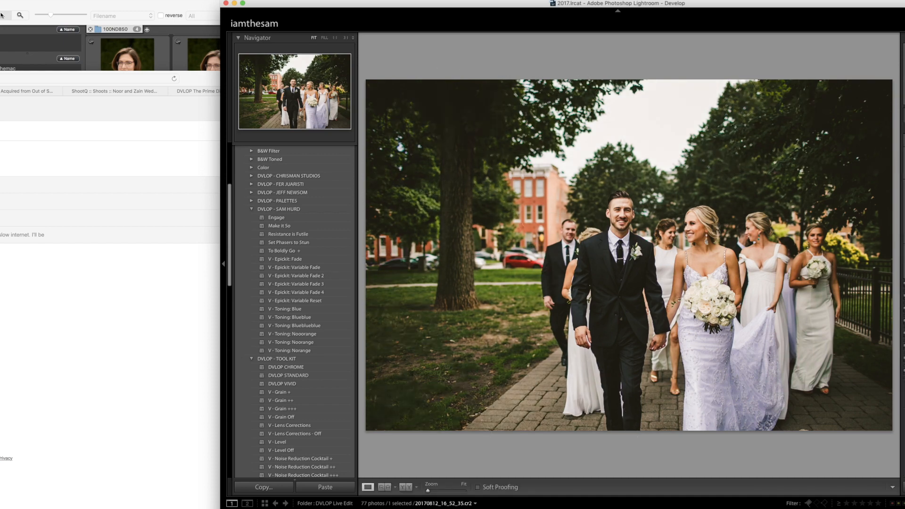
- Advance to the photo of the couple at the harbor and crop it tighter around them, trimming much of the brick paving
{"action": "key", "text": "Right"}
{"action": "key", "text": "r"}
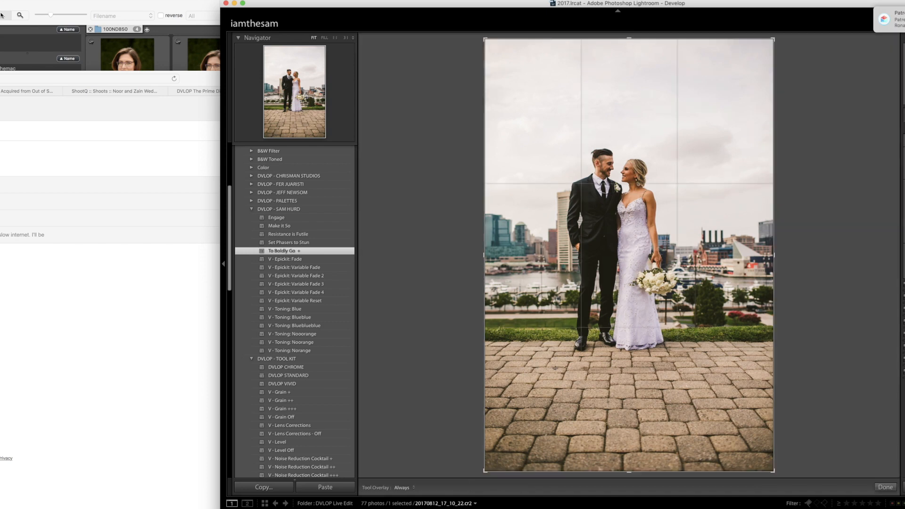
{"action": "left_click_drag", "start_coordinate": [669, 446], "coordinate": [666, 423]}
{"action": "left_click_drag", "start_coordinate": [657, 382], "coordinate": [670, 364]}
{"action": "key", "text": "Return"}
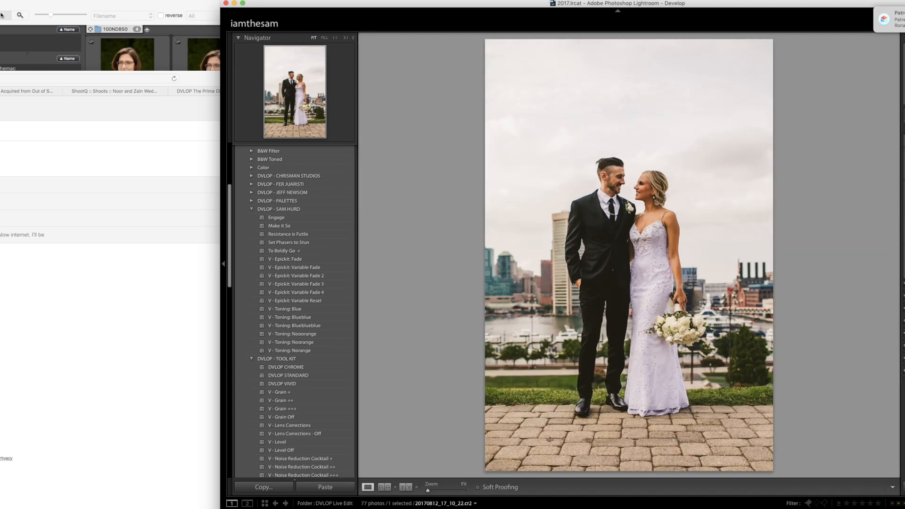
- Advance to the beach couple photo, apply "Set Phasers to Stun", and compare the "Nooorange" and "Noorange" toning presets, ending on "V - Toning: Noorange"
{"action": "key", "text": "Right"}
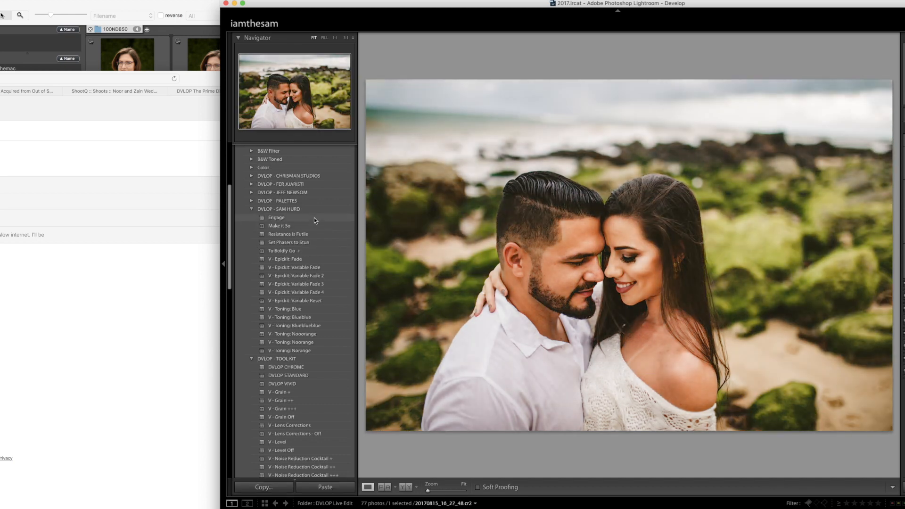
{"action": "left_click", "coordinate": [316, 242]}
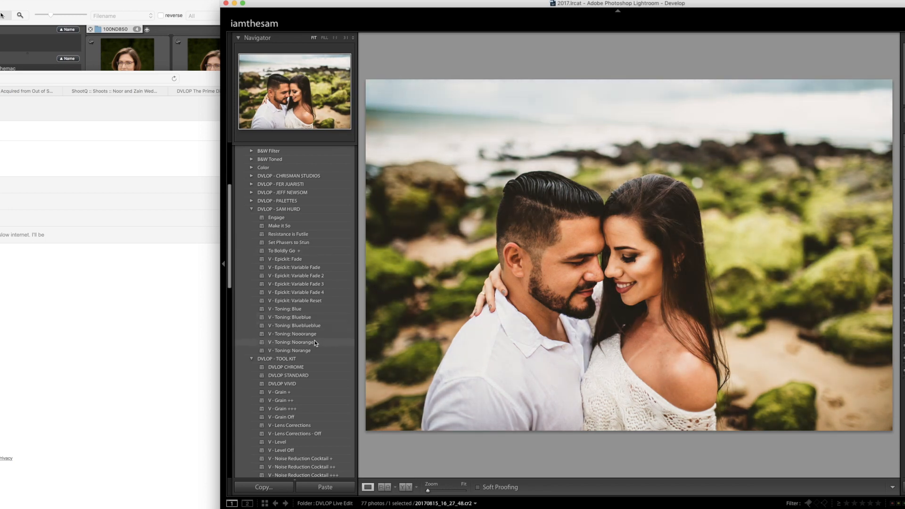
{"action": "left_click", "coordinate": [315, 342]}
{"action": "left_click", "coordinate": [314, 334]}
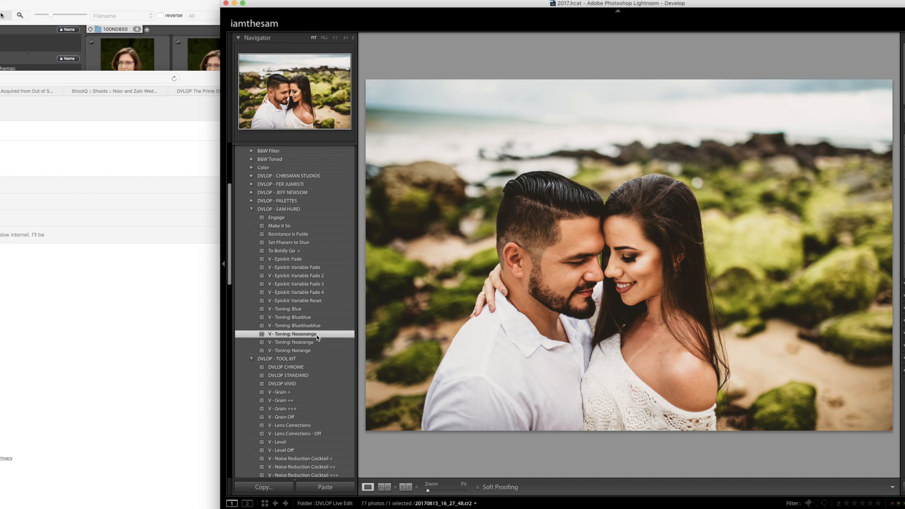
{"action": "left_click", "coordinate": [316, 341]}
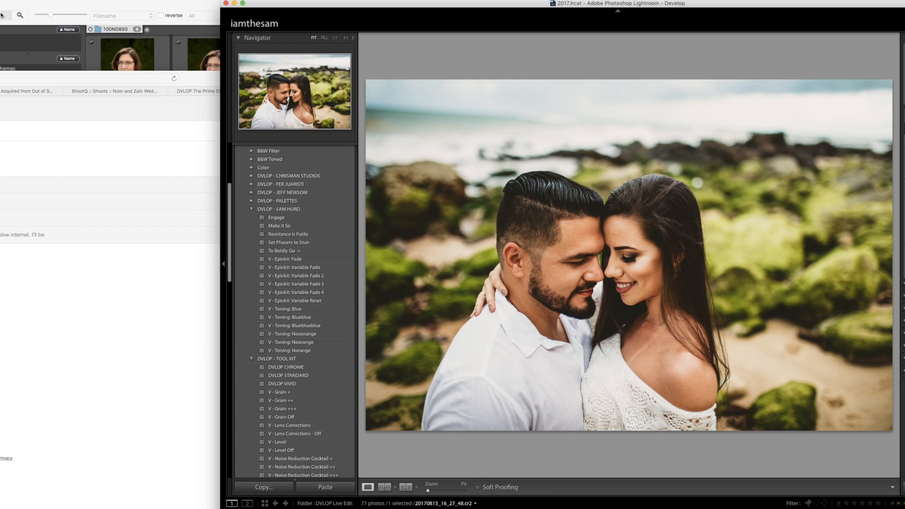
- Add three graduated filters to the beach photo, from its right edge, left edge and sky inward toward the couple
{"action": "key", "text": "m"}
{"action": "left_click_drag", "start_coordinate": [822, 221], "coordinate": [584, 247]}
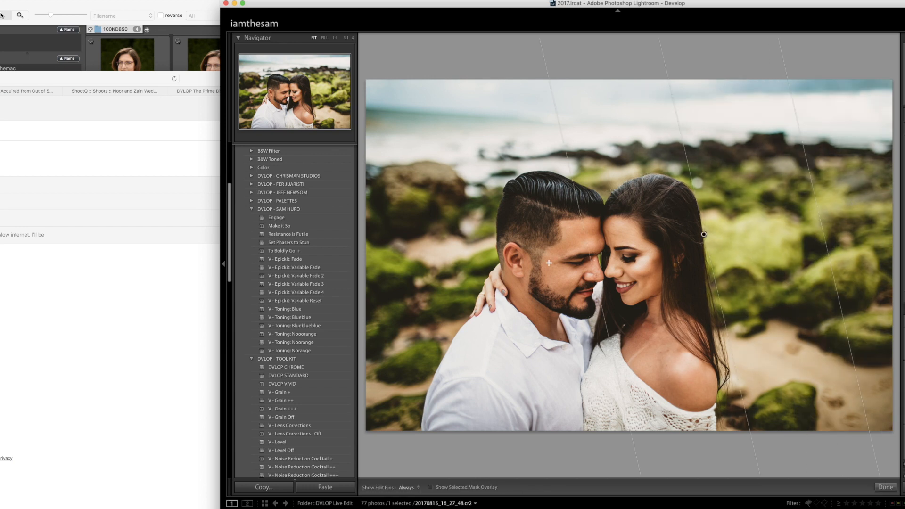
{"action": "left_click_drag", "start_coordinate": [396, 292], "coordinate": [542, 237]}
{"action": "left_click_drag", "start_coordinate": [613, 110], "coordinate": [613, 204]}
{"action": "key", "text": "m"}
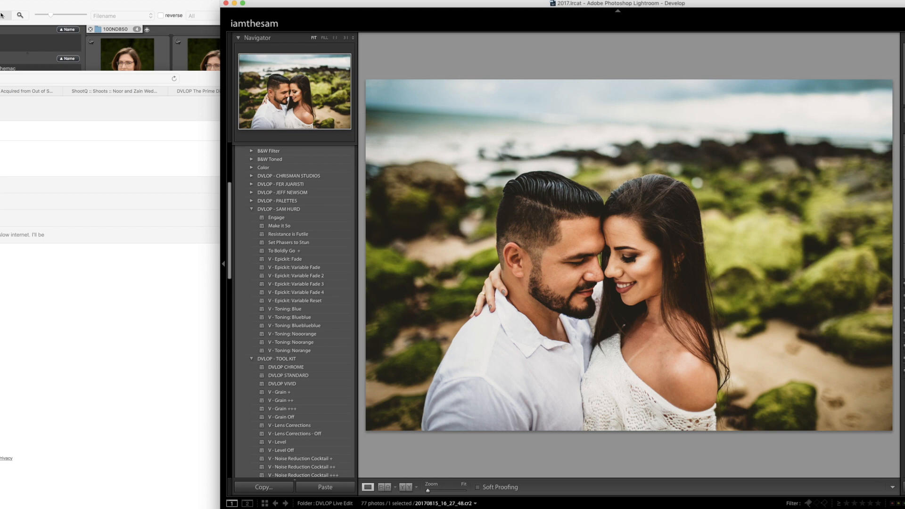
- Advance to the photo of the bride and groom under the stone arch and crop it in from the lower-right corner
{"action": "key", "text": "Right"}
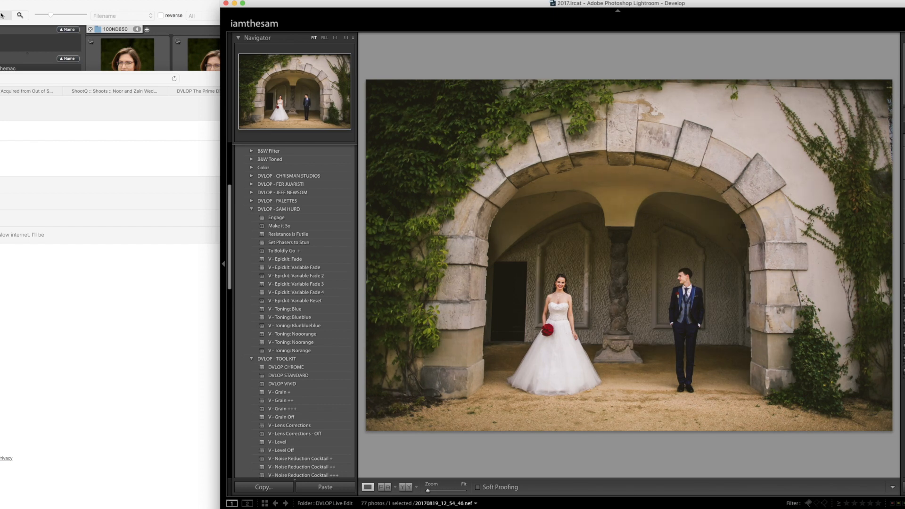
{"action": "key", "text": "r"}
{"action": "left_click_drag", "start_coordinate": [830, 433], "coordinate": [805, 371]}
{"action": "key", "text": "Return"}
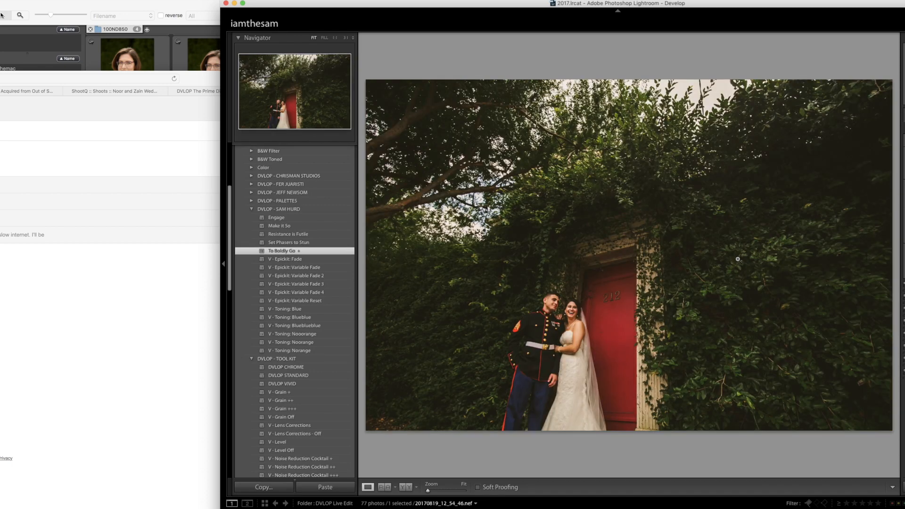
- Advance to the red door couple photo and add graduated filters from the upper-left branches and the lower-right ivy toward the doorway
{"action": "key", "text": "Right"}
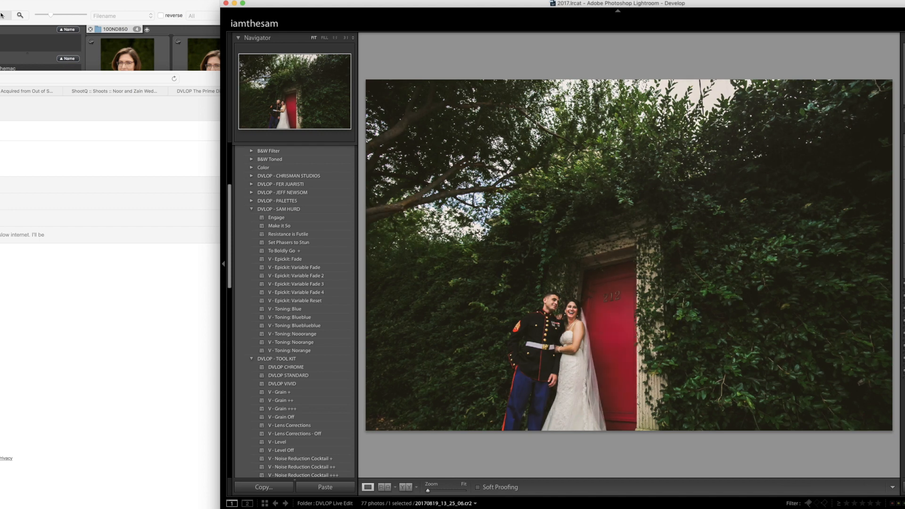
{"action": "key", "text": "m"}
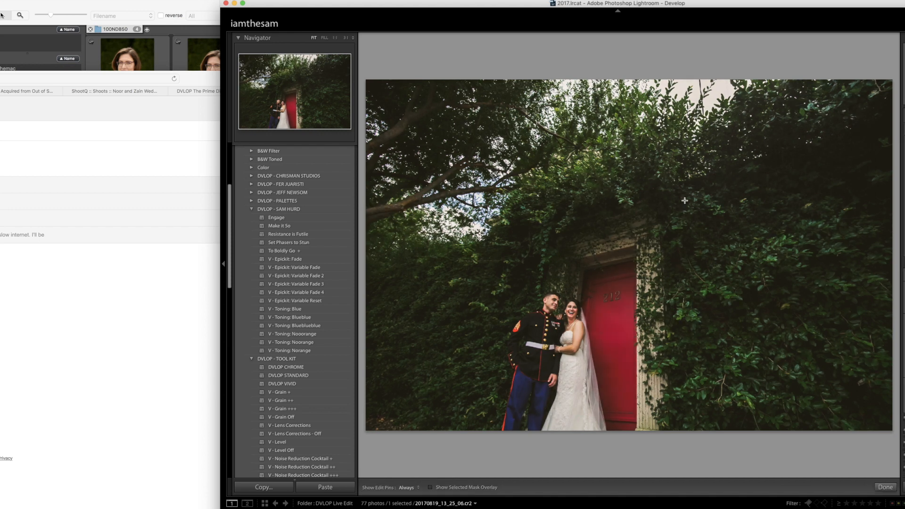
{"action": "left_click_drag", "start_coordinate": [509, 116], "coordinate": [598, 354]}
{"action": "left_click_drag", "start_coordinate": [773, 410], "coordinate": [685, 234]}
{"action": "key", "text": "m"}
{"action": "left_click", "coordinate": [570, 298]}
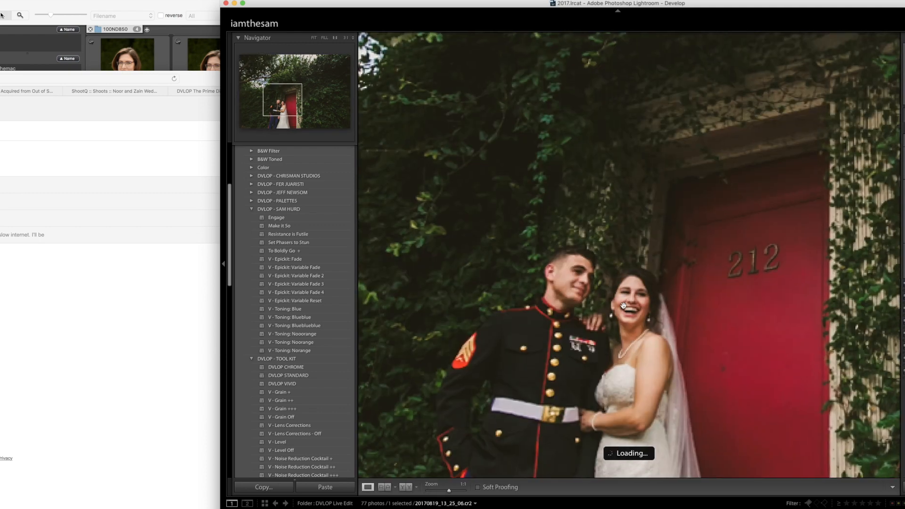
{"action": "left_click", "coordinate": [620, 332]}
{"action": "left_click", "coordinate": [620, 332]}
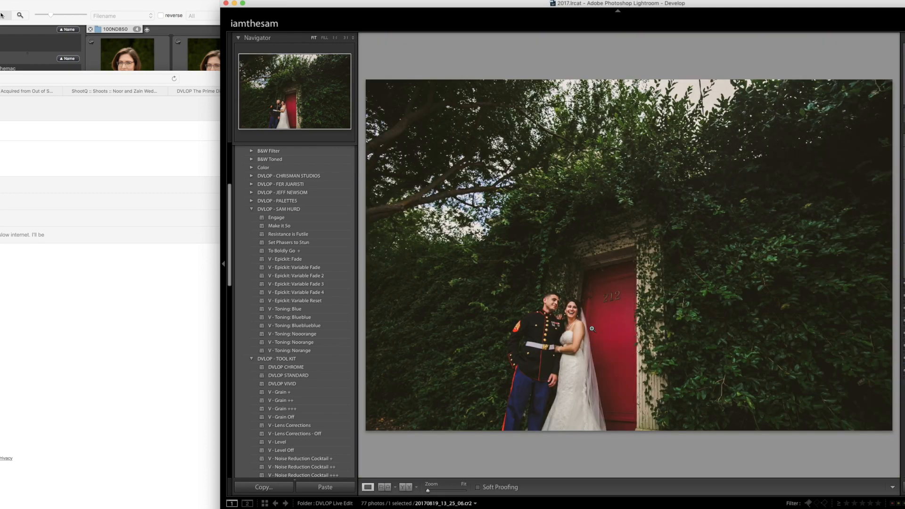
- Advance to the photo of the couple dancing beneath the chandeliers, rotate it slightly to straighten it, and apply the "Engage" preset
{"action": "key", "text": "Right"}
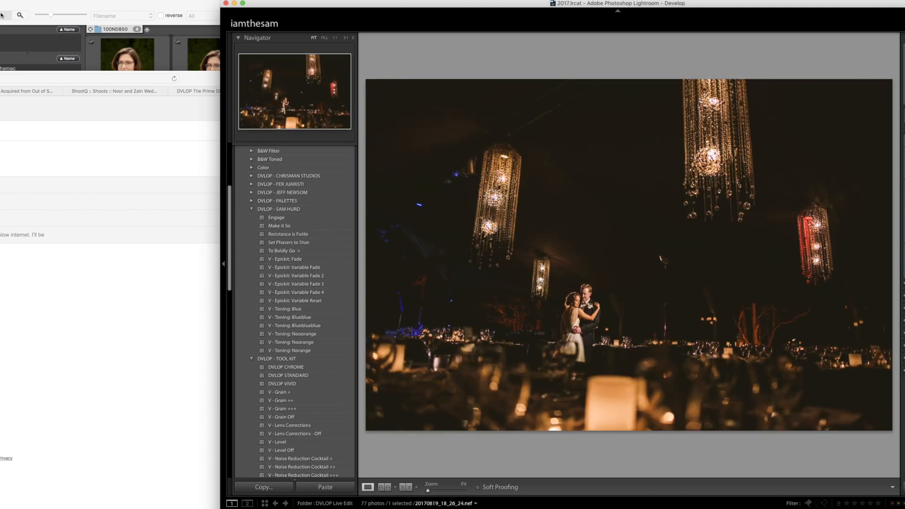
{"action": "key", "text": "r"}
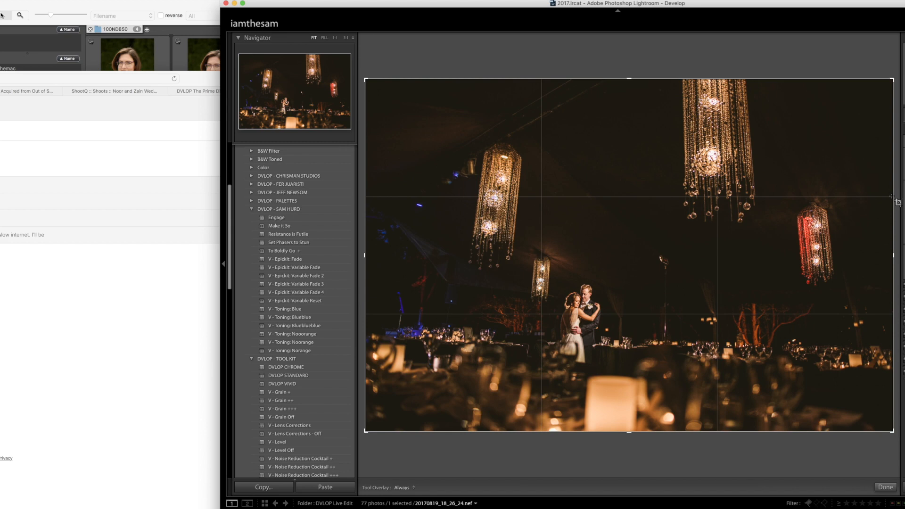
{"action": "left_click_drag", "start_coordinate": [895, 192], "coordinate": [894, 187]}
{"action": "key", "text": "Return"}
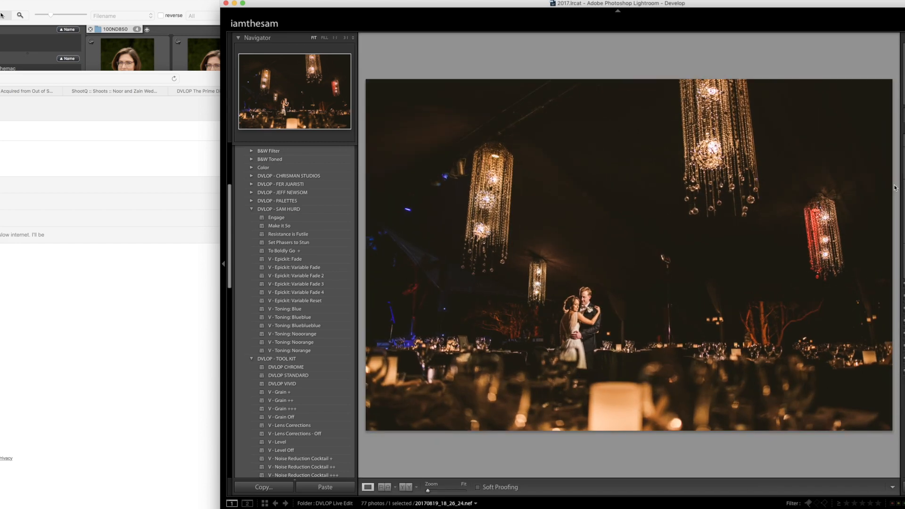
{"action": "left_click", "coordinate": [307, 219]}
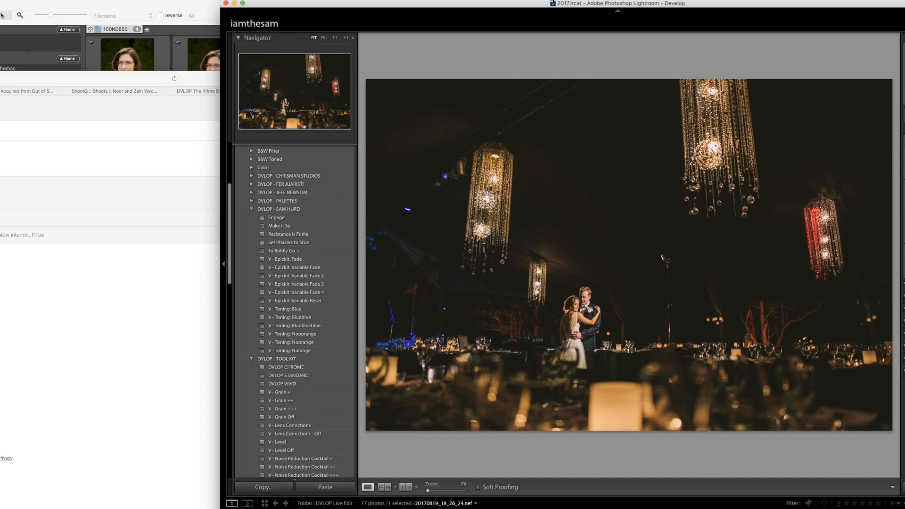
- Inspect the microphone stand beside the dancing couple up close and paint over it with Spot Removal
{"action": "left_click", "coordinate": [661, 269]}
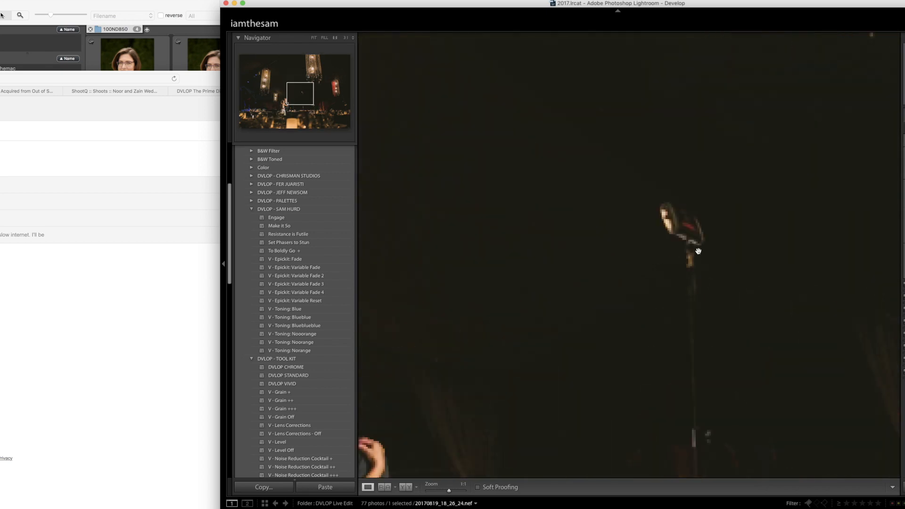
{"action": "left_click", "coordinate": [697, 253]}
{"action": "key", "text": "q"}
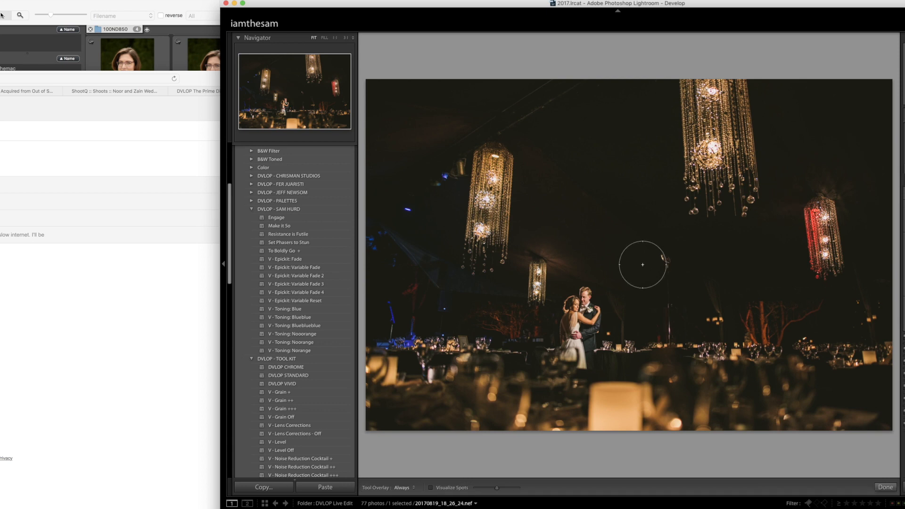
{"action": "left_click_drag", "start_coordinate": [662, 257], "coordinate": [669, 335]}
{"action": "key", "text": "q"}
- Advance to the library reception photo and remove the purple-lit light stand near the cake table with Spot Removal, repositioning the sample area
{"action": "key", "text": "Right"}
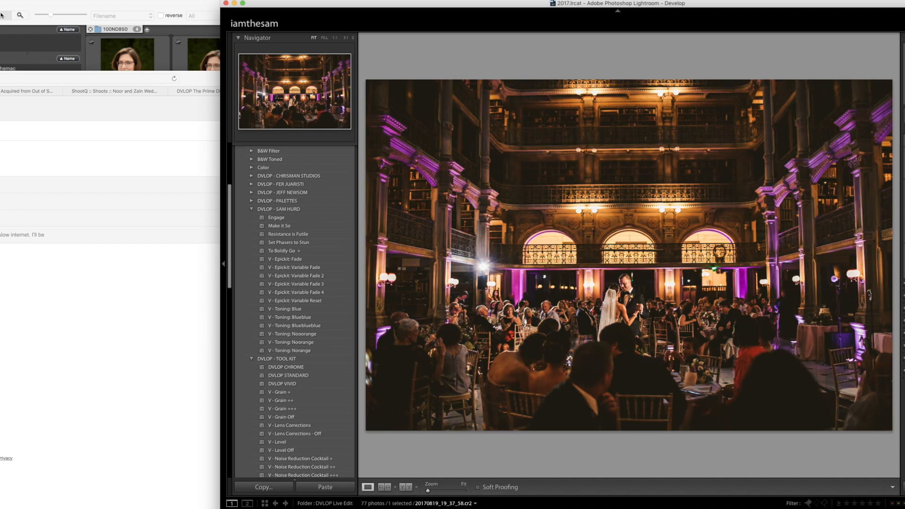
{"action": "left_click_drag", "start_coordinate": [837, 294], "coordinate": [713, 212]}
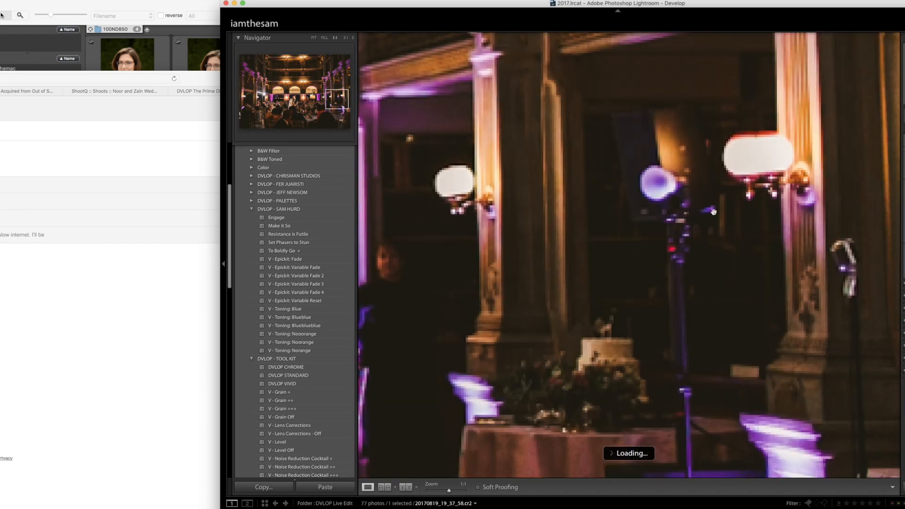
{"action": "left_click", "coordinate": [696, 247]}
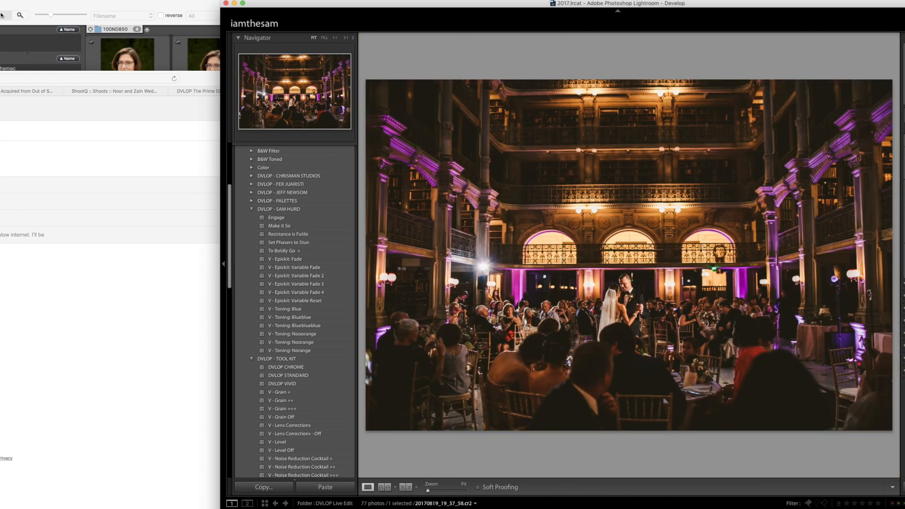
{"action": "key", "text": "q"}
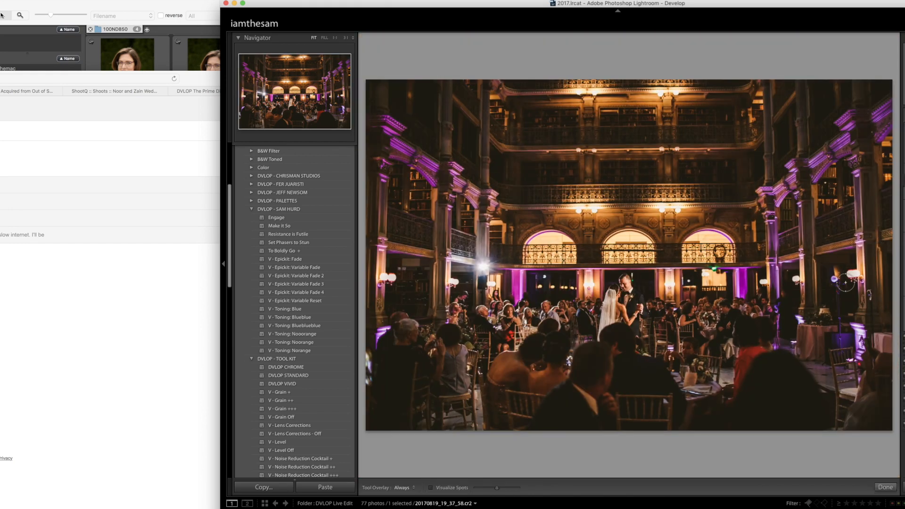
{"action": "left_click_drag", "start_coordinate": [834, 278], "coordinate": [835, 332]}
{"action": "left_click_drag", "start_coordinate": [773, 372], "coordinate": [824, 292]}
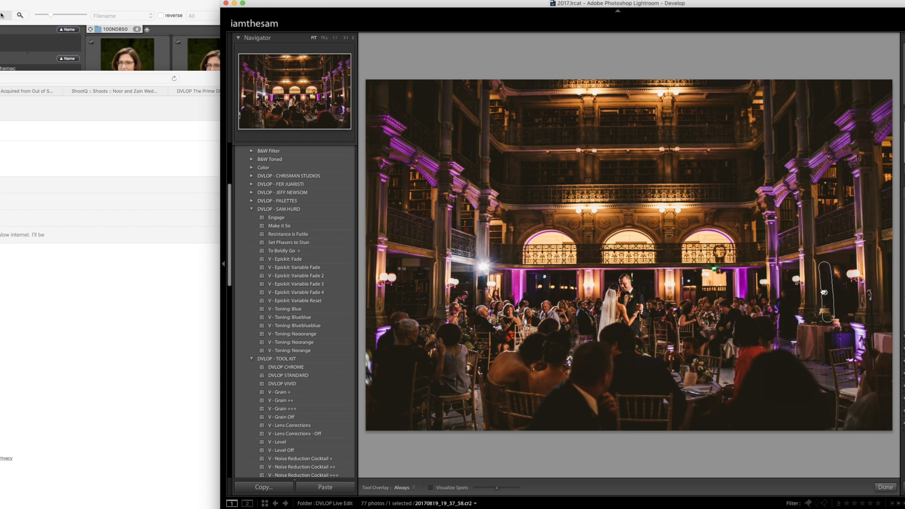
{"action": "key", "text": "q"}
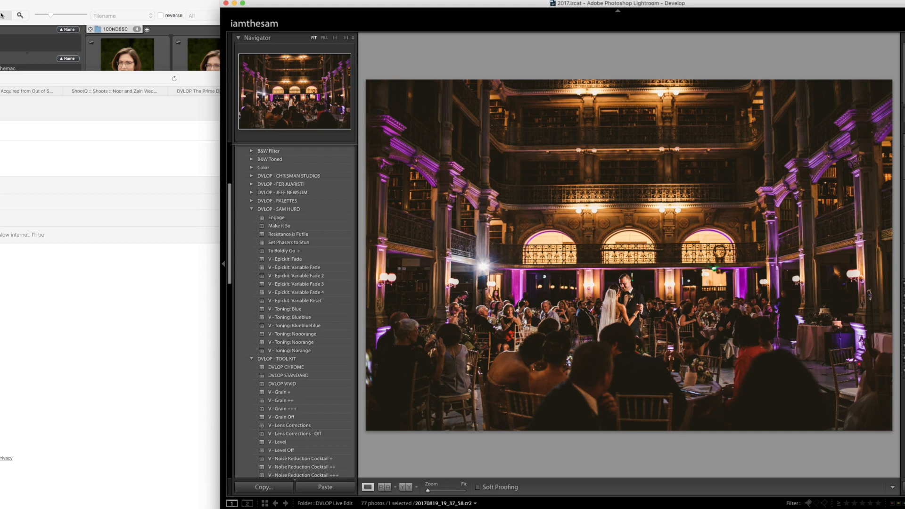
- Advance to the couple embracing among the flowers, apply the "Make it So" preset, and add graduated filters including one from the upper-right trees
{"action": "key", "text": "Right"}
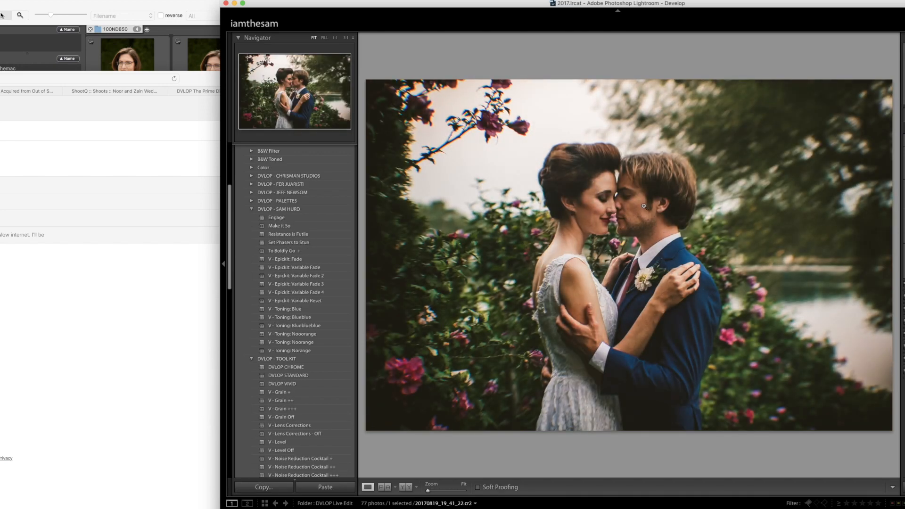
{"action": "left_click", "coordinate": [316, 226]}
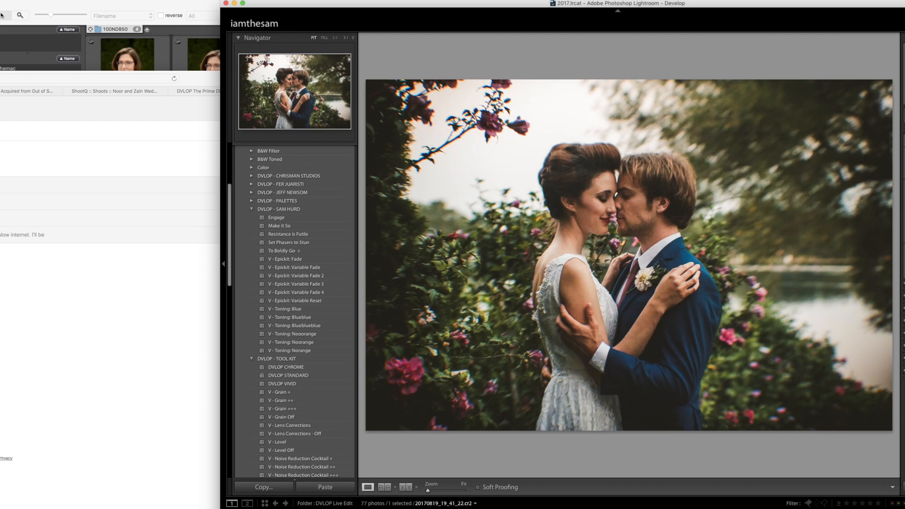
{"action": "key", "text": "m"}
{"action": "left_click", "coordinate": [519, 266]}
{"action": "left_click", "coordinate": [774, 147]}
{"action": "left_click_drag", "start_coordinate": [773, 146], "coordinate": [754, 176]}
{"action": "key", "text": "m"}
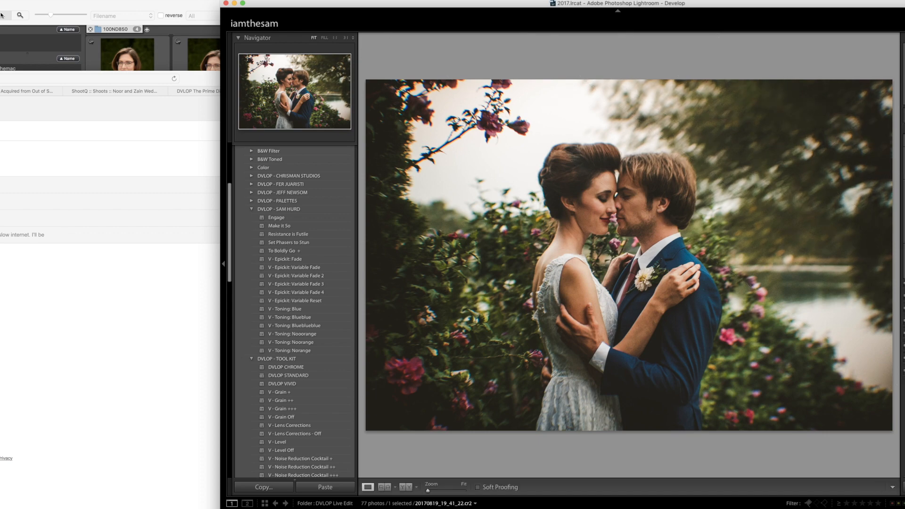
- Advance to the couple beneath the sprawling tree and add graduated filters from the lower-left sidewalk and the upper branches toward them
{"action": "key", "text": "Right"}
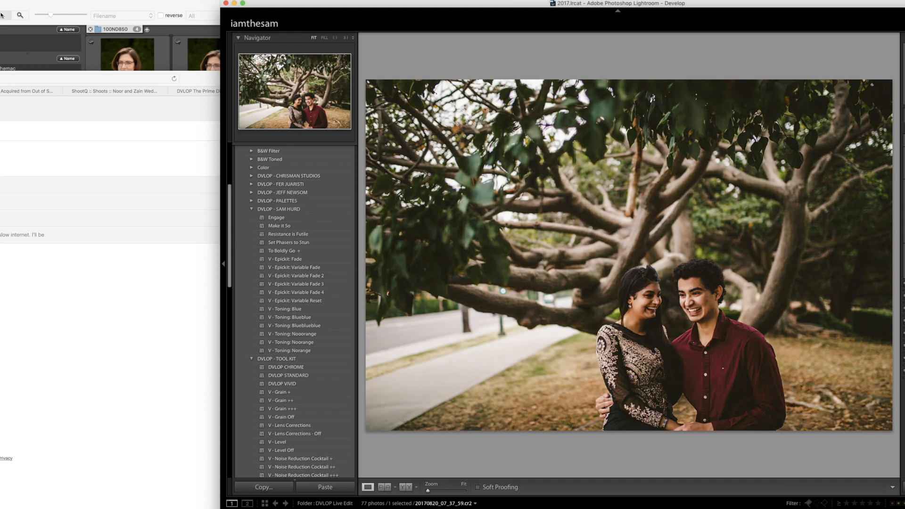
{"action": "key", "text": "m"}
{"action": "left_click_drag", "start_coordinate": [457, 385], "coordinate": [642, 174]}
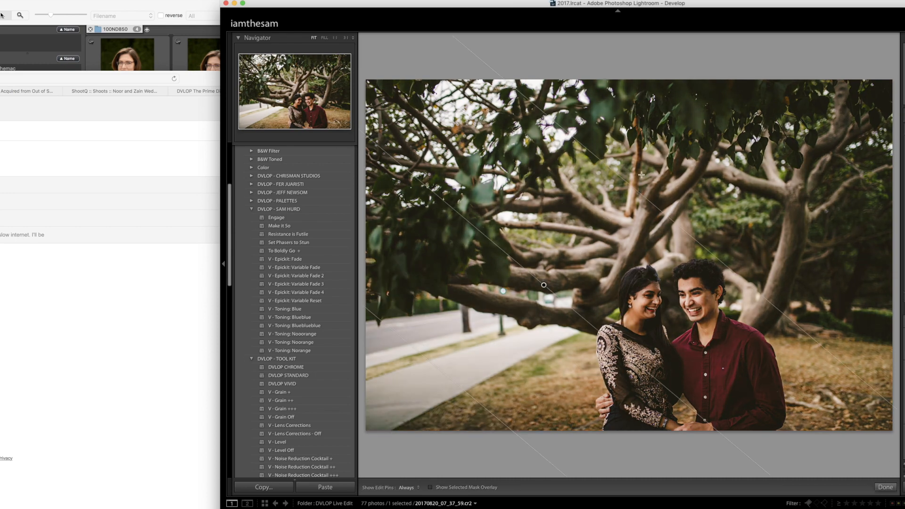
{"action": "left_click_drag", "start_coordinate": [656, 123], "coordinate": [722, 255]}
{"action": "left_click_drag", "start_coordinate": [491, 402], "coordinate": [649, 181]}
{"action": "key", "text": "m"}
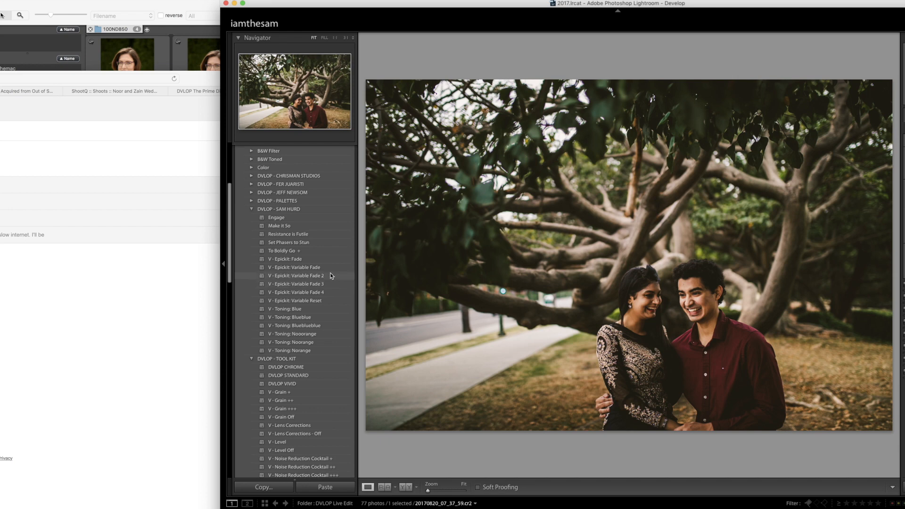
- Compare the Epickit Variable Fade presets on the sprawling tree photo and settle on "V - Epickit: Variable Fade 2"
{"action": "left_click", "coordinate": [331, 292]}
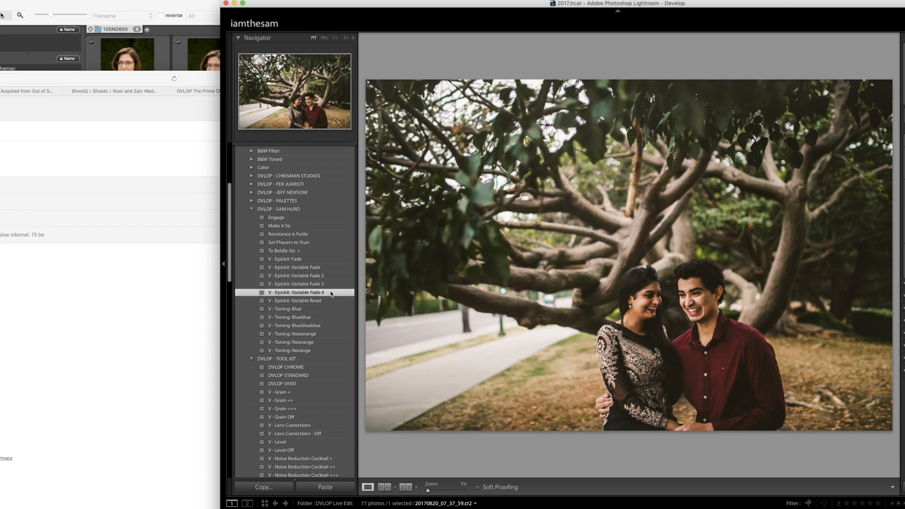
{"action": "left_click", "coordinate": [330, 286]}
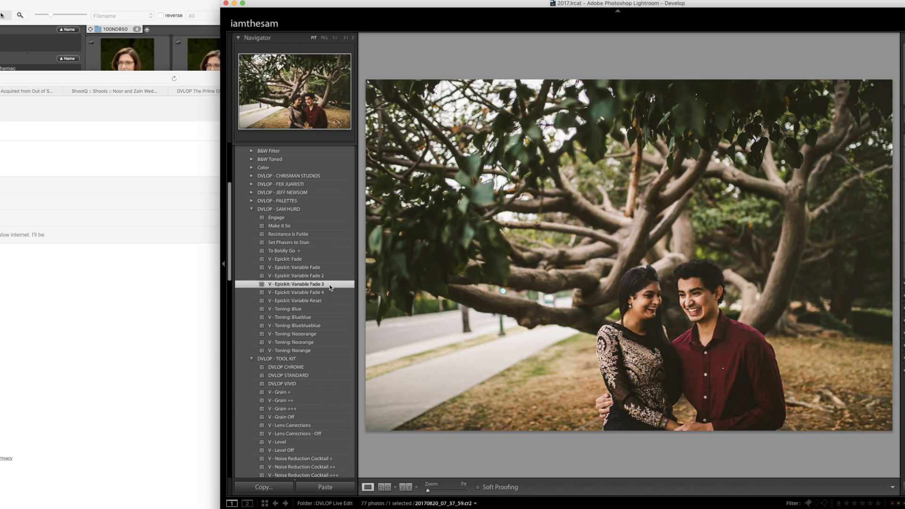
{"action": "left_click", "coordinate": [328, 270]}
{"action": "left_click", "coordinate": [330, 277]}
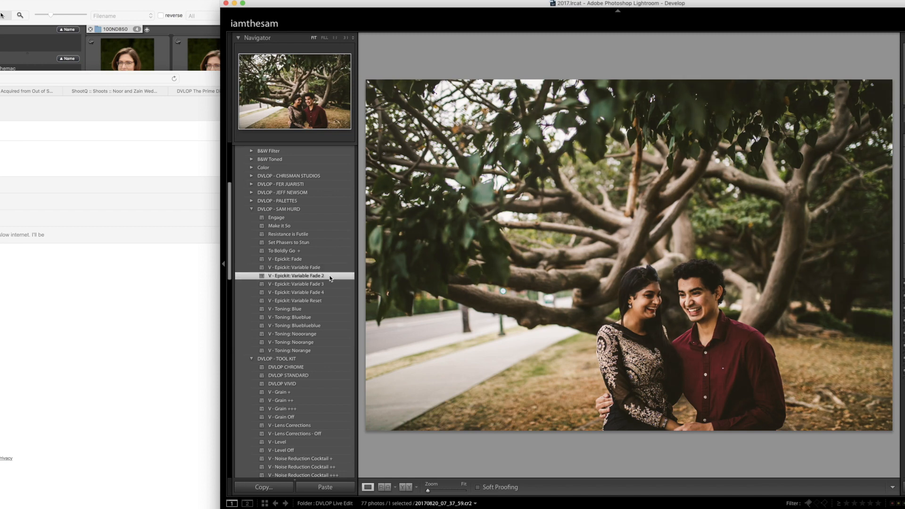
- Add graduated filters from the sidewalk, the upper-left leaves and the lower-right grass toward the couple, and advance to the pine grove photo
{"action": "key", "text": "m"}
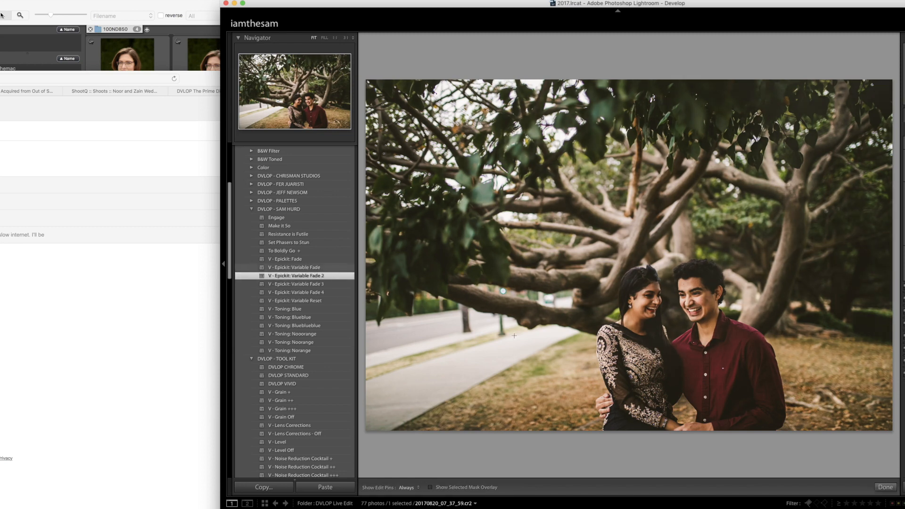
{"action": "left_click_drag", "start_coordinate": [474, 399], "coordinate": [595, 193]}
{"action": "left_click_drag", "start_coordinate": [414, 137], "coordinate": [717, 166]}
{"action": "left_click_drag", "start_coordinate": [874, 373], "coordinate": [797, 305]}
{"action": "key", "text": "m"}
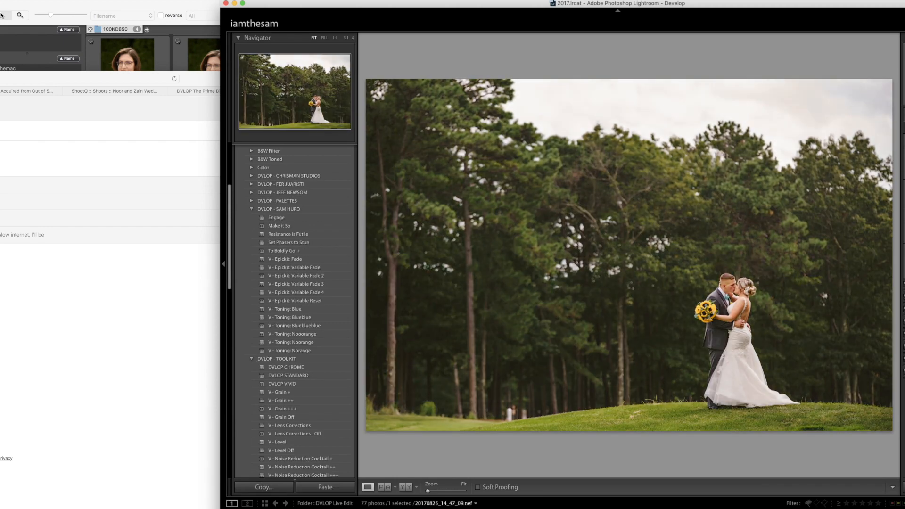
- Darken the pine grove photo with an adjusted graduated filter down from the sky and further ones from the lower-left trees
{"action": "key", "text": "m"}
{"action": "left_click_drag", "start_coordinate": [764, 100], "coordinate": [762, 207]}
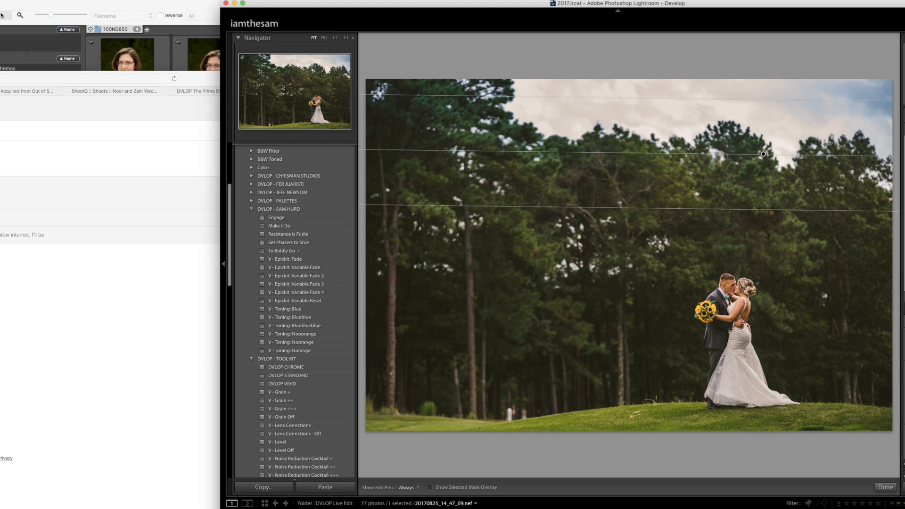
{"action": "left_click_drag", "start_coordinate": [767, 206], "coordinate": [763, 169]}
{"action": "left_click_drag", "start_coordinate": [762, 135], "coordinate": [796, 124]}
{"action": "key", "text": "m"}
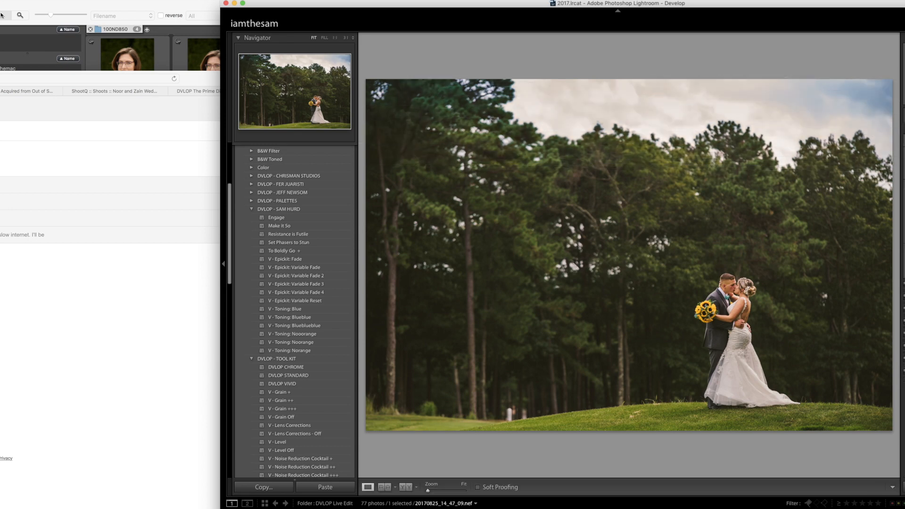
{"action": "key", "text": "m"}
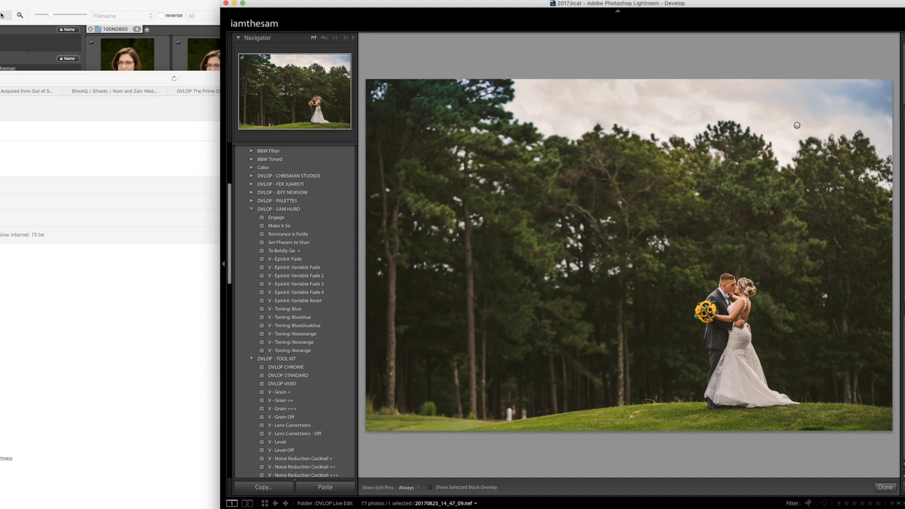
{"action": "mouse_move", "coordinate": [487, 361]}
{"action": "left_mouse_down"}
{"action": "mouse_move", "coordinate": [773, 218]}
{"action": "mouse_move", "coordinate": [793, 191]}
{"action": "left_mouse_up"}
{"action": "left_click_drag", "start_coordinate": [407, 377], "coordinate": [804, 187]}
{"action": "key", "text": "m"}
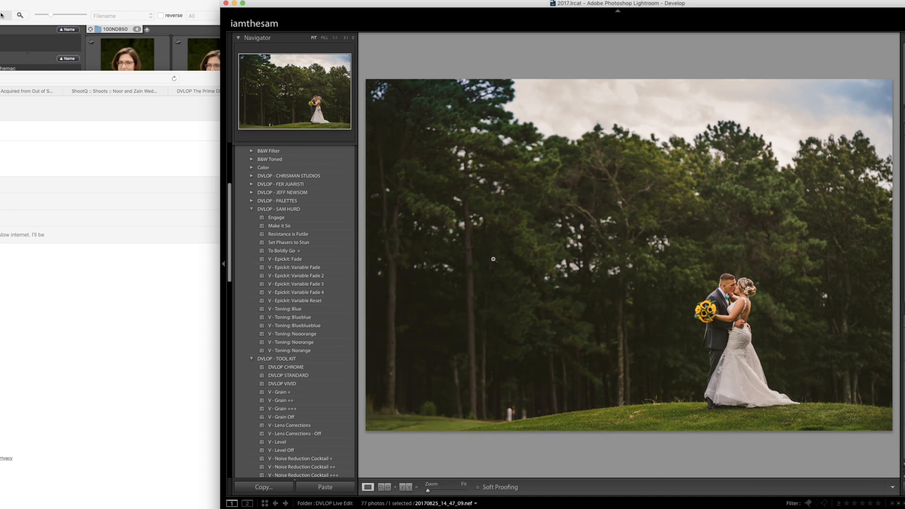
- Apply "V - Epickit: Variable Fade 4" to the pine grove photo and add graduated filters from the lower-left trees and down from the sky
{"action": "left_click", "coordinate": [327, 294]}
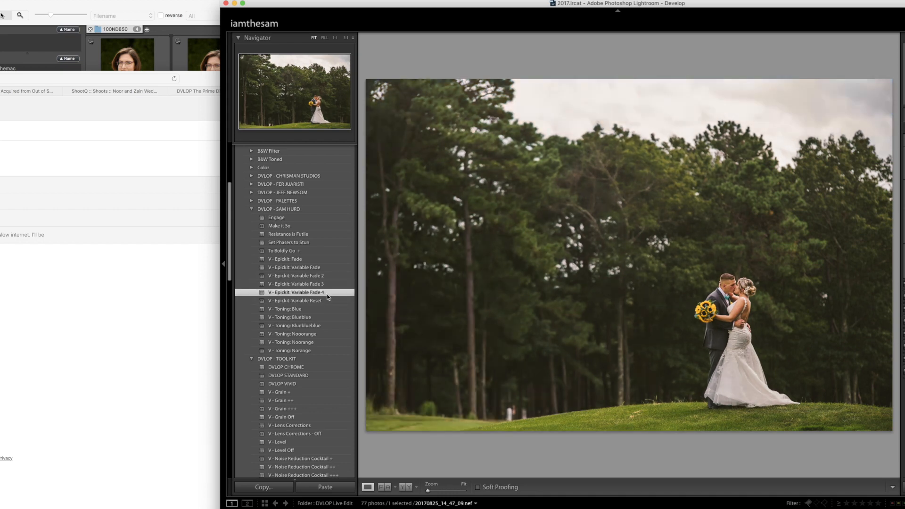
{"action": "key", "text": "m"}
{"action": "left_click_drag", "start_coordinate": [491, 370], "coordinate": [673, 133]}
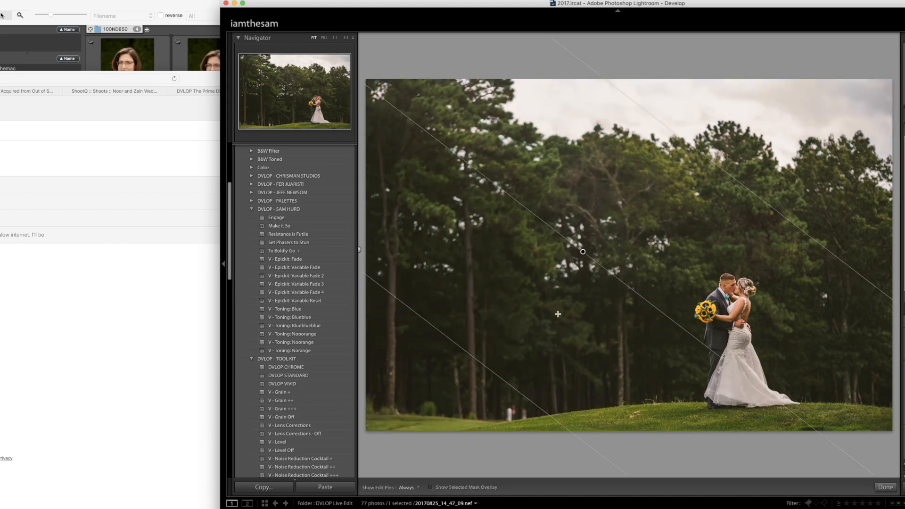
{"action": "left_click_drag", "start_coordinate": [767, 109], "coordinate": [765, 208]}
{"action": "left_click_drag", "start_coordinate": [752, 98], "coordinate": [757, 153]}
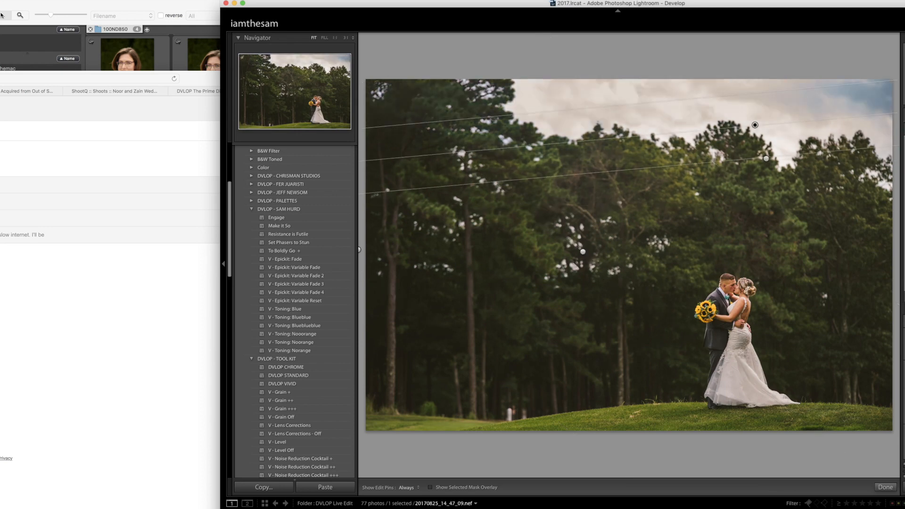
{"action": "key", "text": "m"}
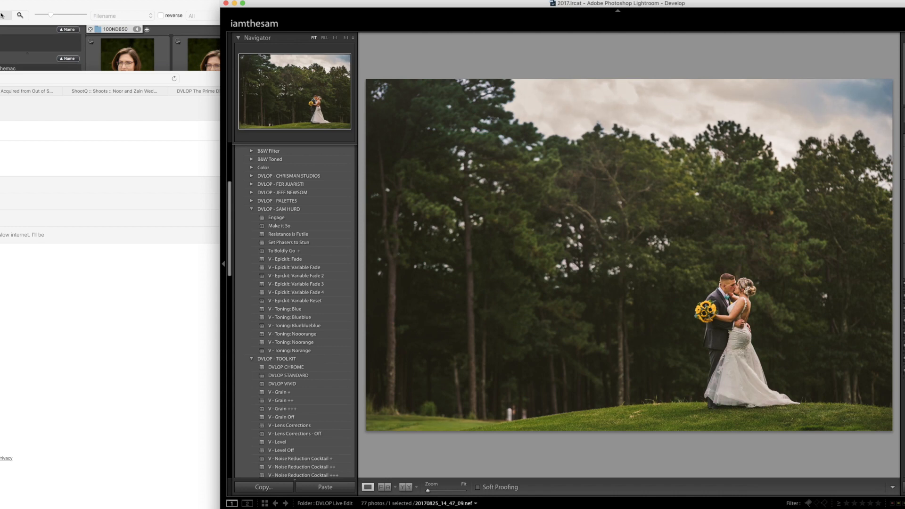
- Advance to the groomsmen photo and crop it tighter around the group, trimming the sky above and the empty area beside them
{"action": "key", "text": "Right"}
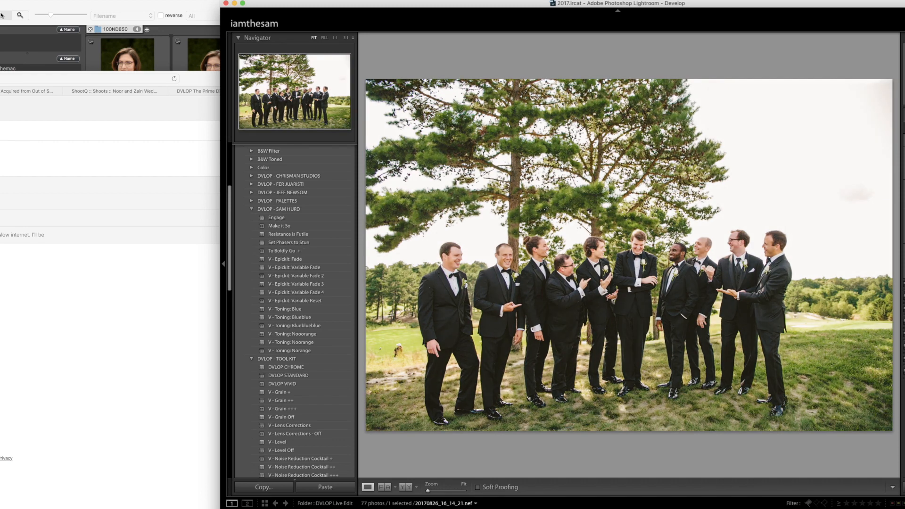
{"action": "key", "text": "r"}
{"action": "left_click_drag", "start_coordinate": [893, 226], "coordinate": [870, 229]}
{"action": "mouse_move", "coordinate": [737, 226]}
{"action": "left_mouse_down"}
{"action": "mouse_move", "coordinate": [720, 218]}
{"action": "mouse_move", "coordinate": [731, 212]}
{"action": "left_mouse_up"}
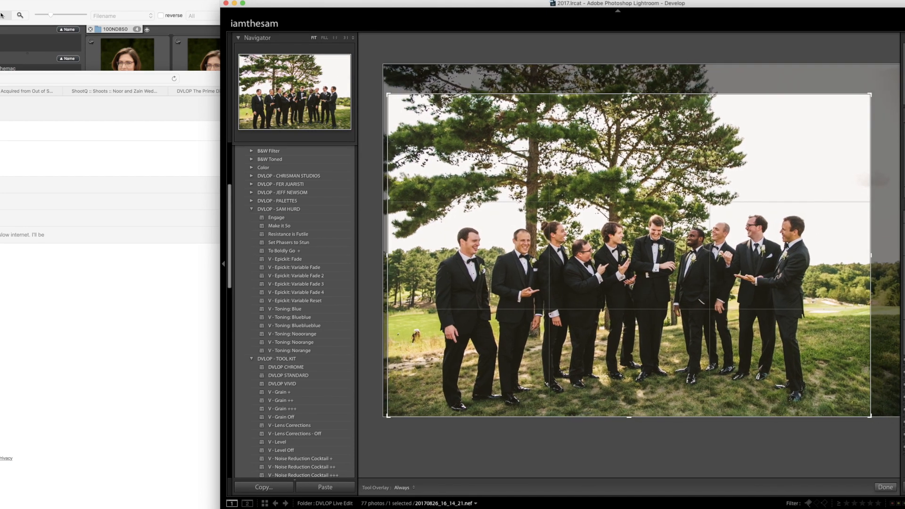
{"action": "left_click_drag", "start_coordinate": [886, 202], "coordinate": [886, 199]}
{"action": "key", "text": "Return"}
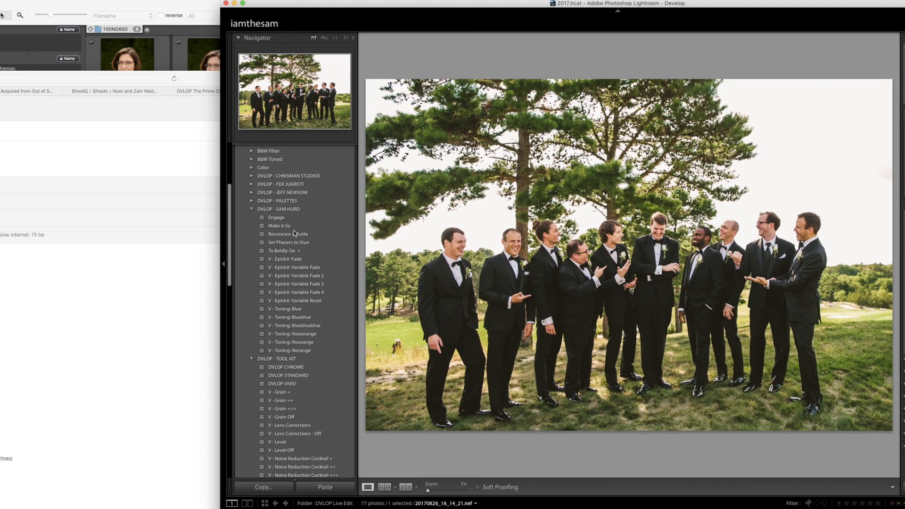
- Apply the "Resistance is Futile" preset to the groomsmen photo and add graduated filters up from the grass and down from the tree
{"action": "key", "text": "v"}
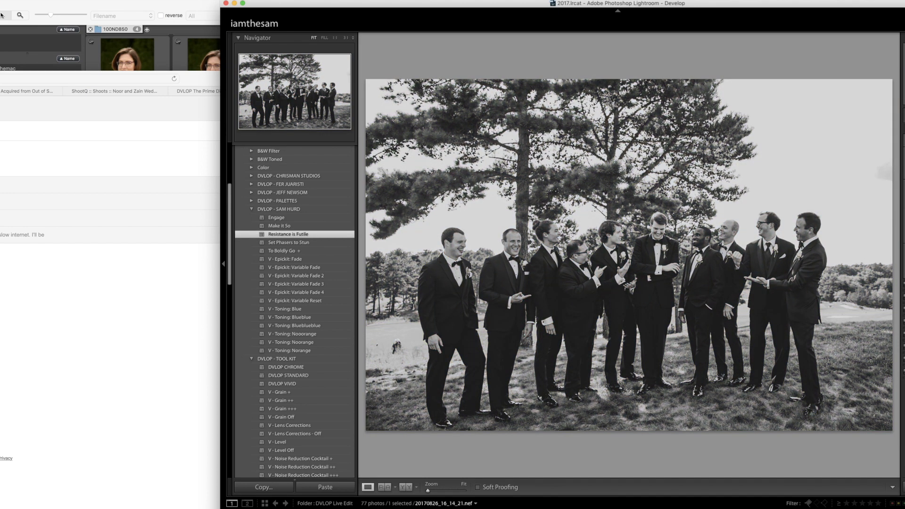
{"action": "key", "text": "m"}
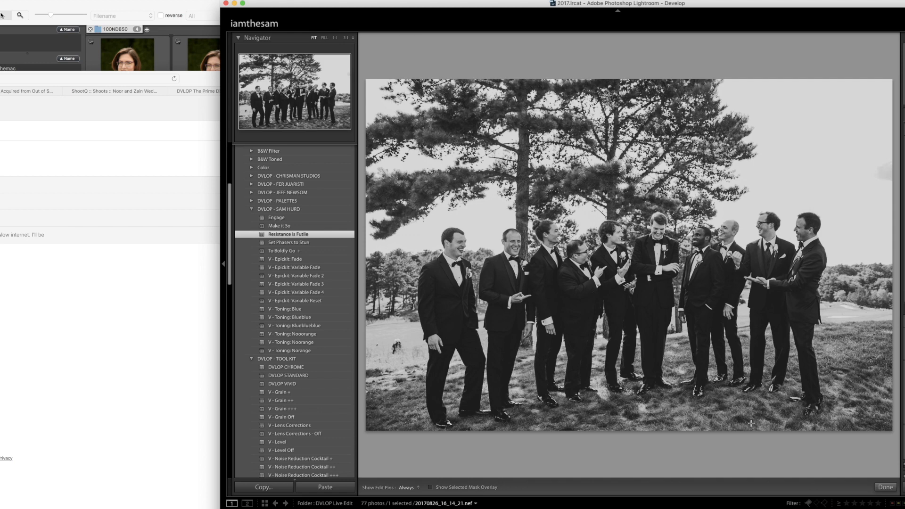
{"action": "left_click_drag", "start_coordinate": [751, 423], "coordinate": [736, 310]}
{"action": "left_click_drag", "start_coordinate": [576, 120], "coordinate": [592, 258]}
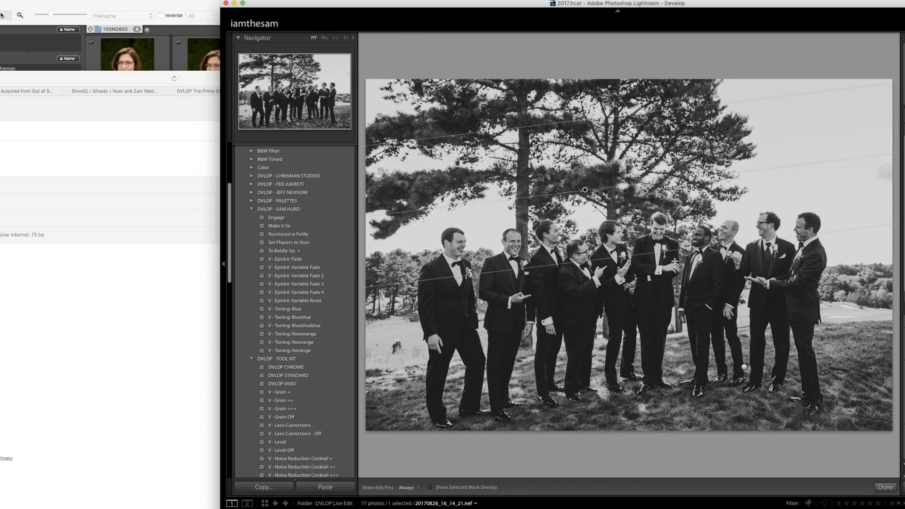
{"action": "left_click_drag", "start_coordinate": [782, 415], "coordinate": [772, 213]}
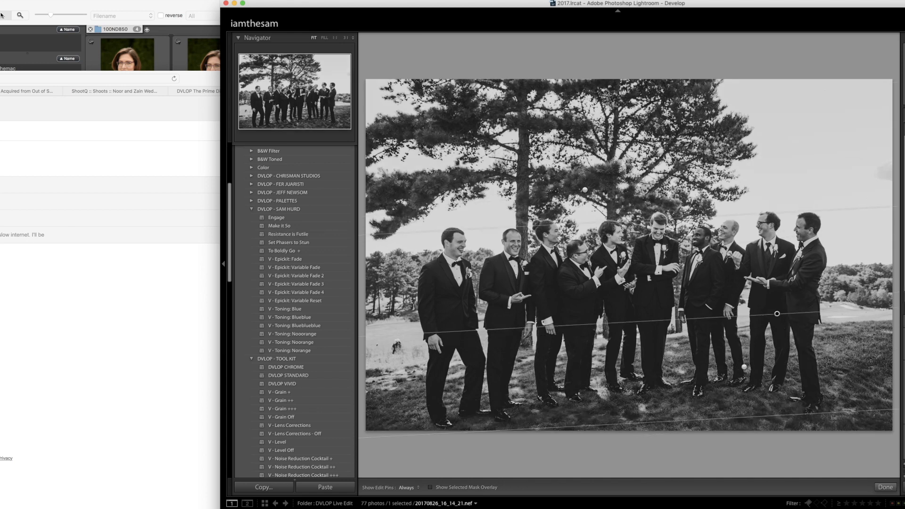
{"action": "key", "text": "m"}
- Advance to the couple at the stone wall and add graduated filters up from the wall and inward from the blurred tree trunk
{"action": "key", "text": "Right"}
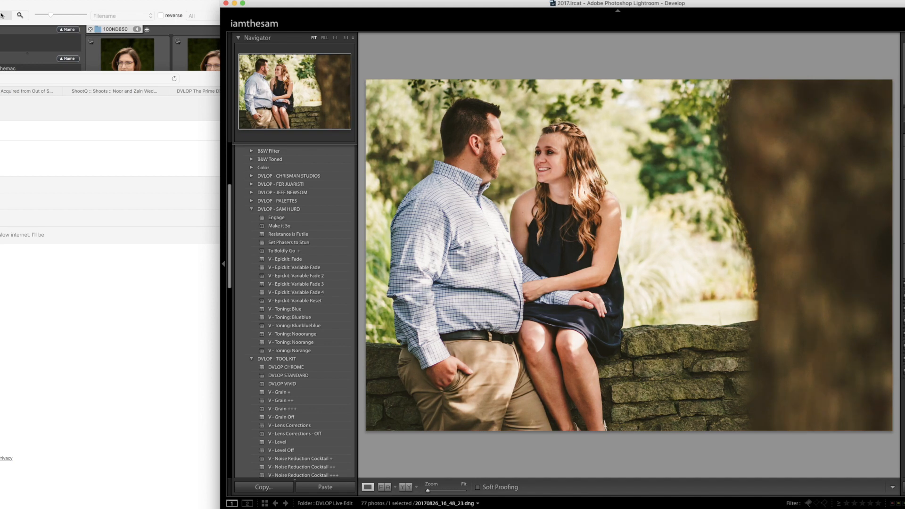
{"action": "key", "text": "m"}
{"action": "left_click_drag", "start_coordinate": [447, 394], "coordinate": [531, 122]}
{"action": "left_click_drag", "start_coordinate": [497, 390], "coordinate": [511, 112]}
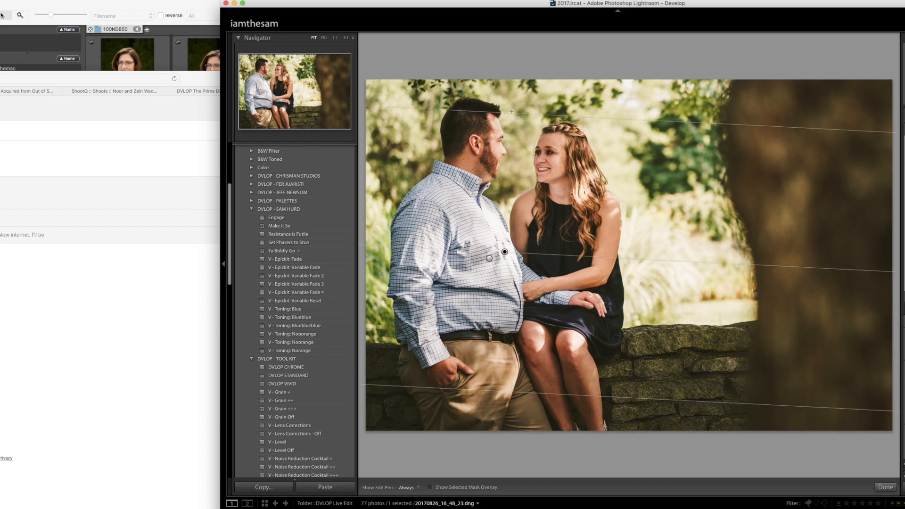
{"action": "left_click_drag", "start_coordinate": [803, 193], "coordinate": [639, 158]}
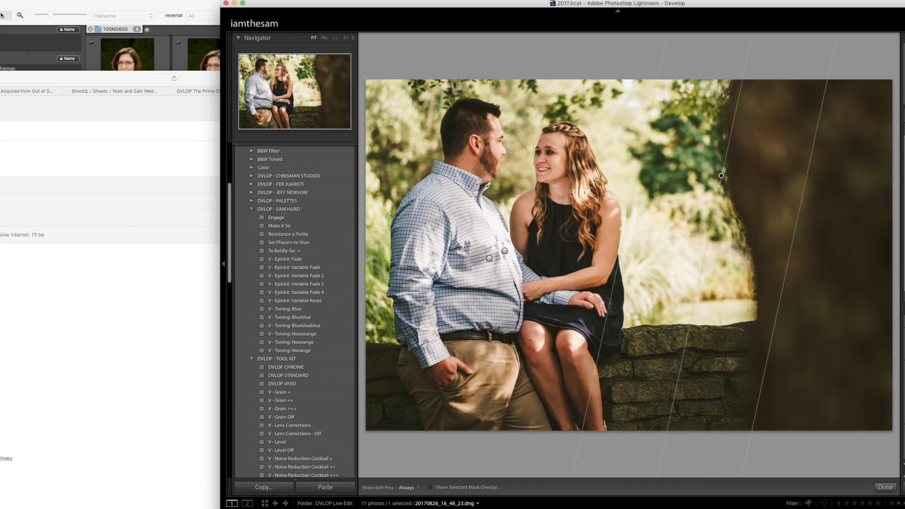
{"action": "key", "text": "m"}
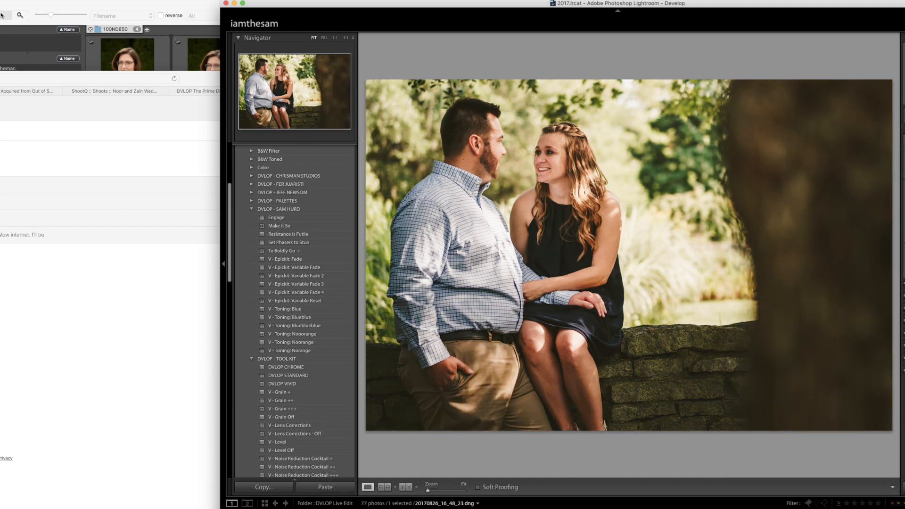
- Advance to the woman leaning on the tire, check her face up close, apply the "Set Phasers to Stun" preset and brighten the photo slightly
{"action": "key", "text": "Right"}
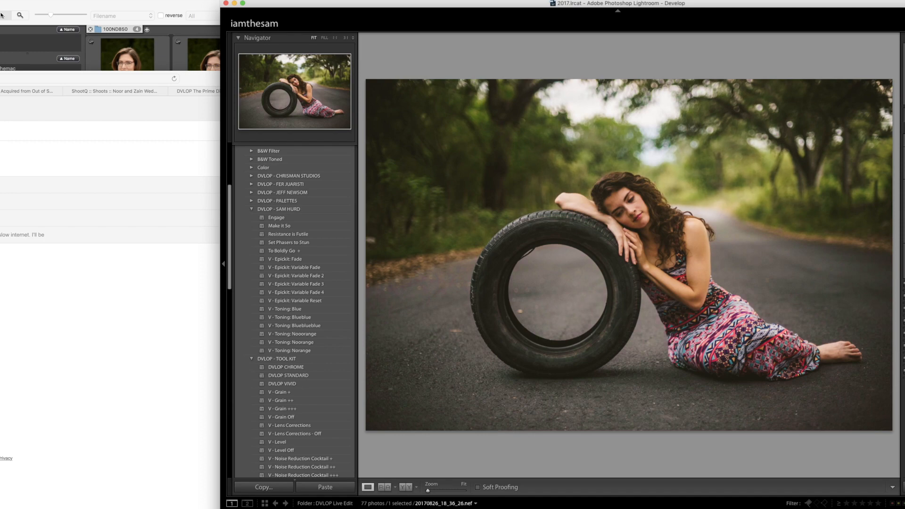
{"action": "left_click", "coordinate": [634, 204]}
{"action": "left_click", "coordinate": [667, 206]}
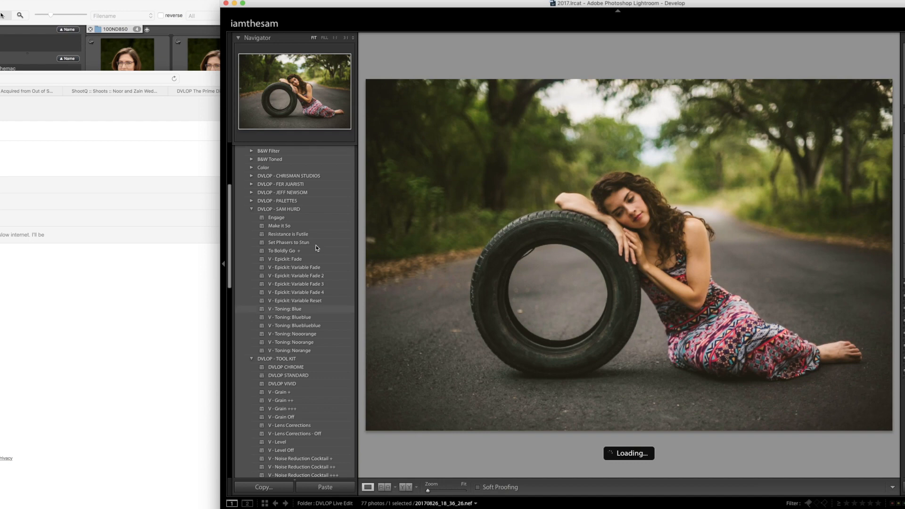
{"action": "left_click", "coordinate": [303, 242]}
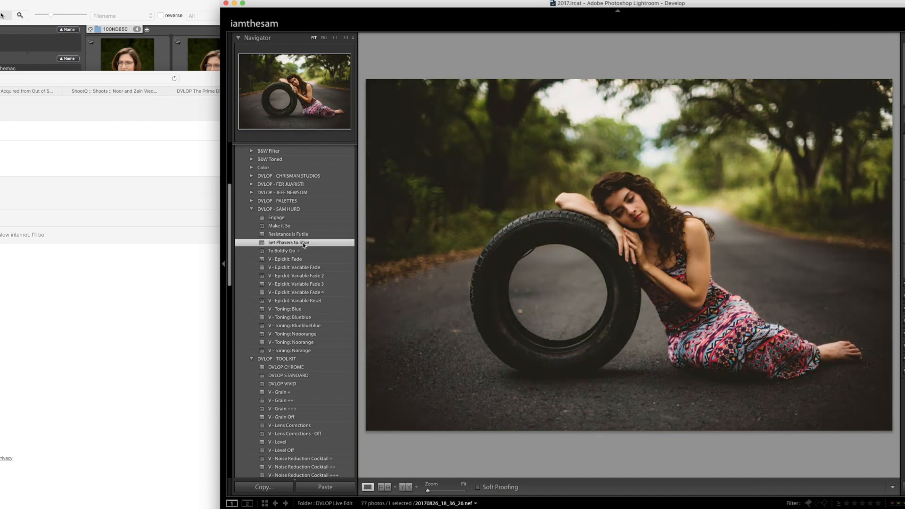
{"action": "key", "text": "Up"}
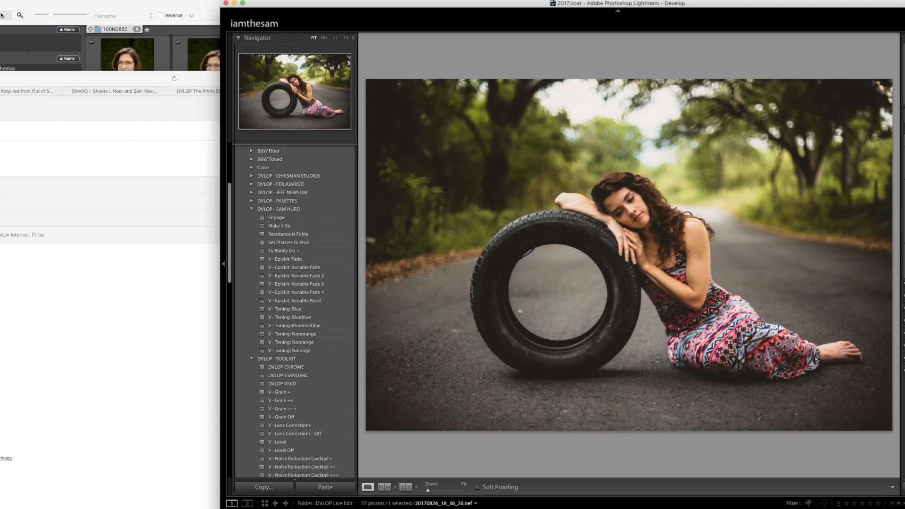
- Add a graduated filter from the lower-left road toward the woman on the tire and inspect her face up close
{"action": "key", "text": "m"}
{"action": "left_click_drag", "start_coordinate": [460, 376], "coordinate": [684, 150]}
{"action": "key", "text": "m"}
{"action": "left_click", "coordinate": [627, 212]}
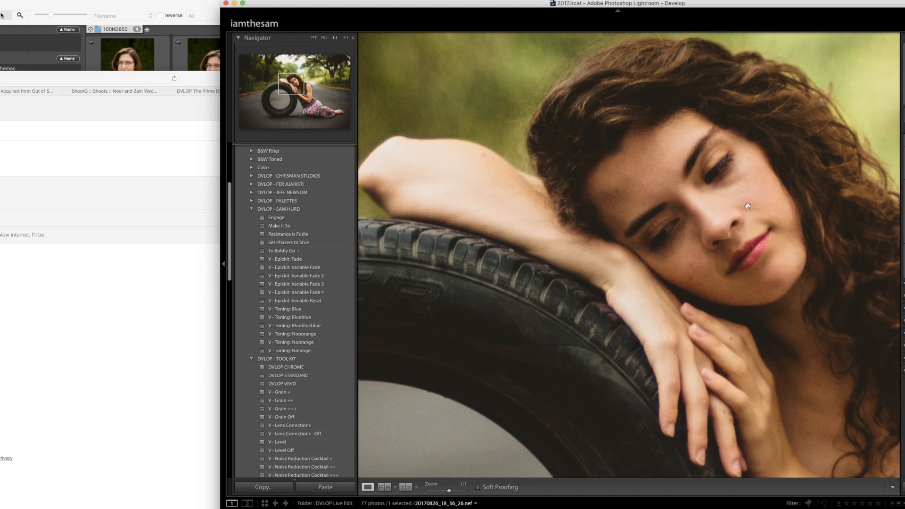
- Examine the woman's face, her hair and the blurred trees behind her up close, returning to the full photo
{"action": "left_click", "coordinate": [726, 232]}
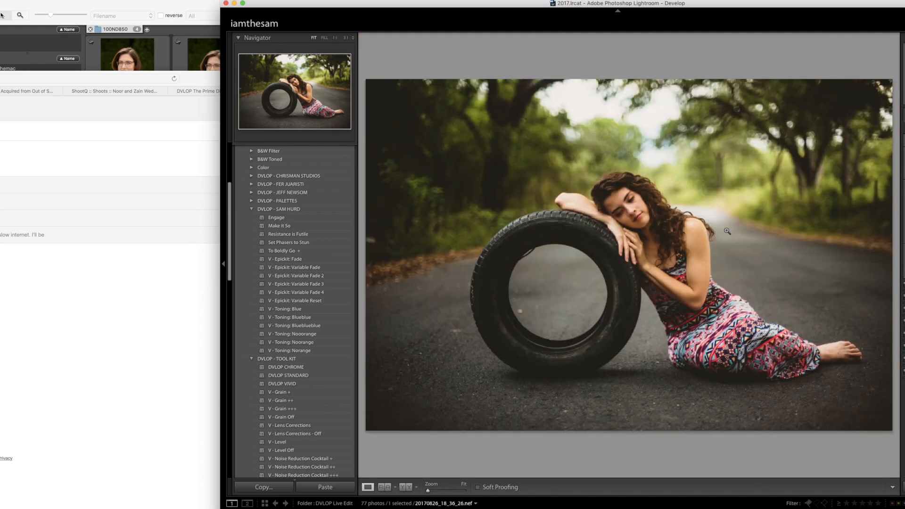
{"action": "left_click", "coordinate": [662, 166]}
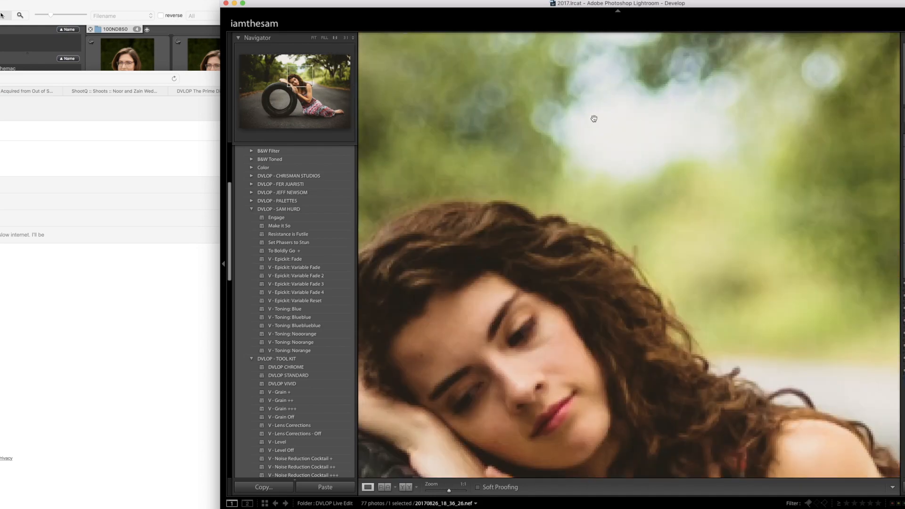
{"action": "left_click", "coordinate": [570, 254]}
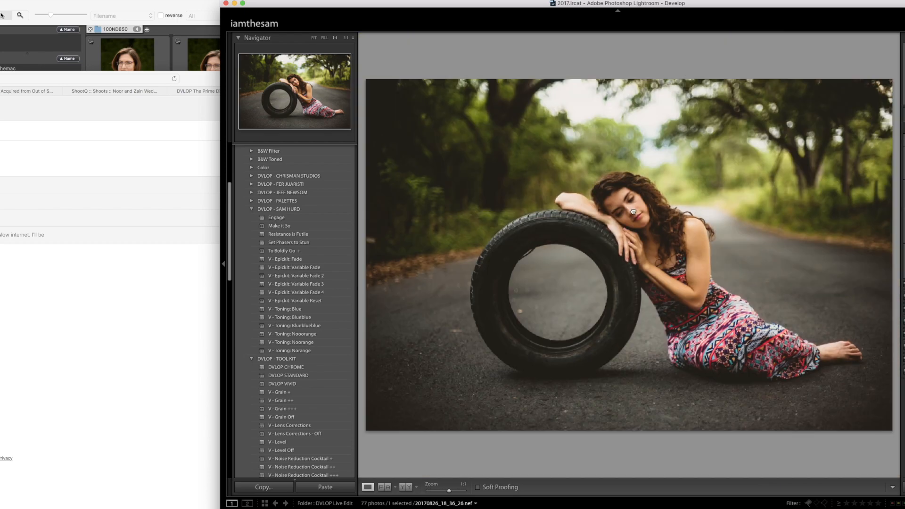
{"action": "left_click", "coordinate": [632, 211]}
{"action": "left_click", "coordinate": [618, 194]}
- Advance to the couple in the palm garden, try "Resistance is Futile" and "V - Epickit: Variable Fade 2", and apply "Set Phasers to Stun"
{"action": "key", "text": "Right"}
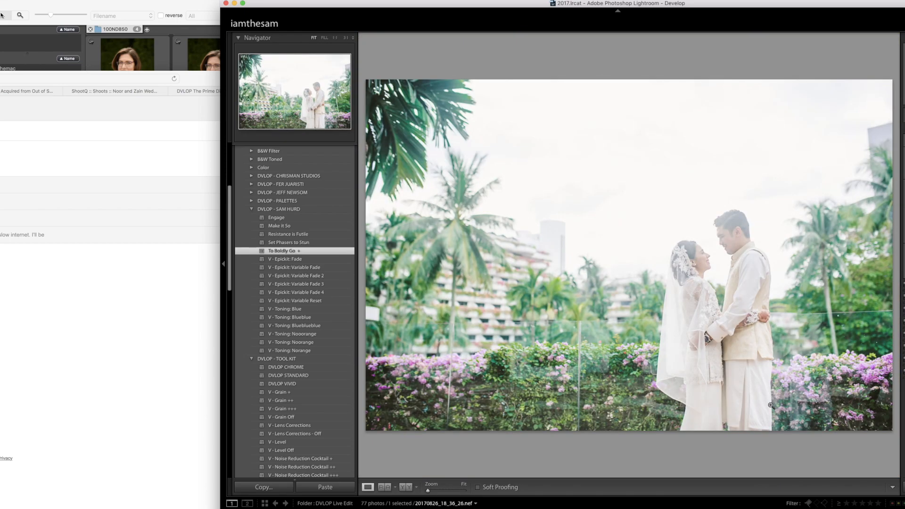
{"action": "left_click", "coordinate": [315, 233]}
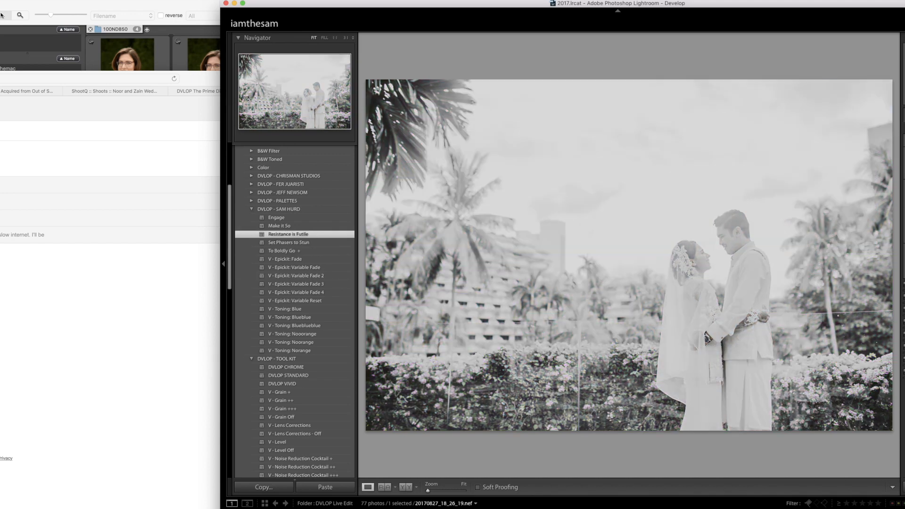
{"action": "left_click", "coordinate": [325, 276]}
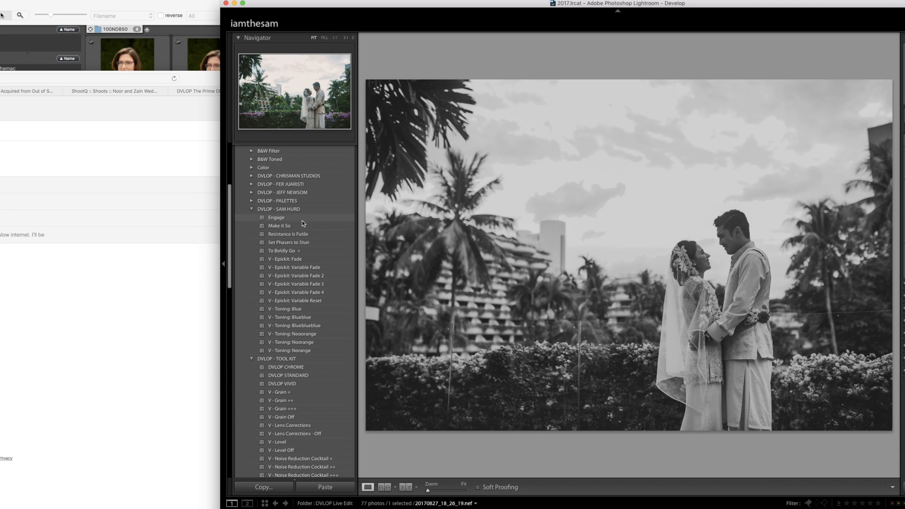
{"action": "left_click", "coordinate": [304, 244]}
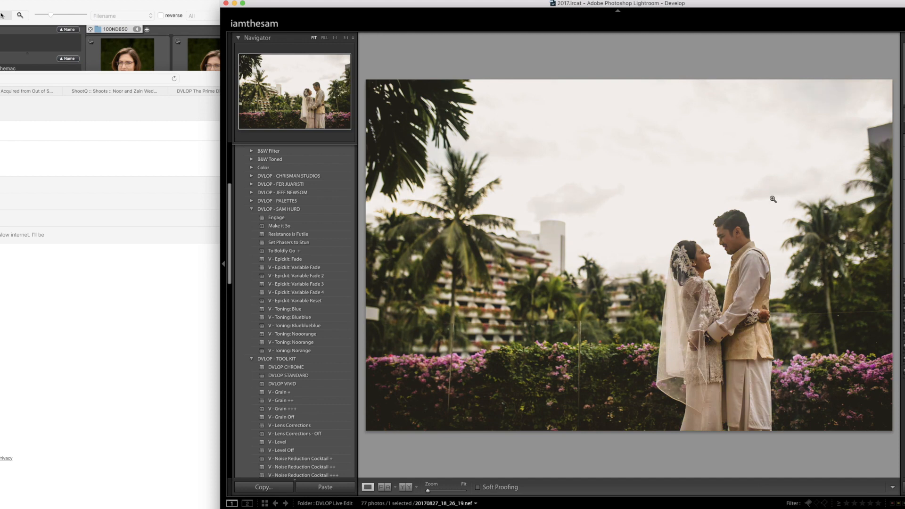
- Try the "Resistance is Futile" preset on the palm garden couple again and replace it with "To Boldly Go +"
{"action": "left_click", "coordinate": [289, 233]}
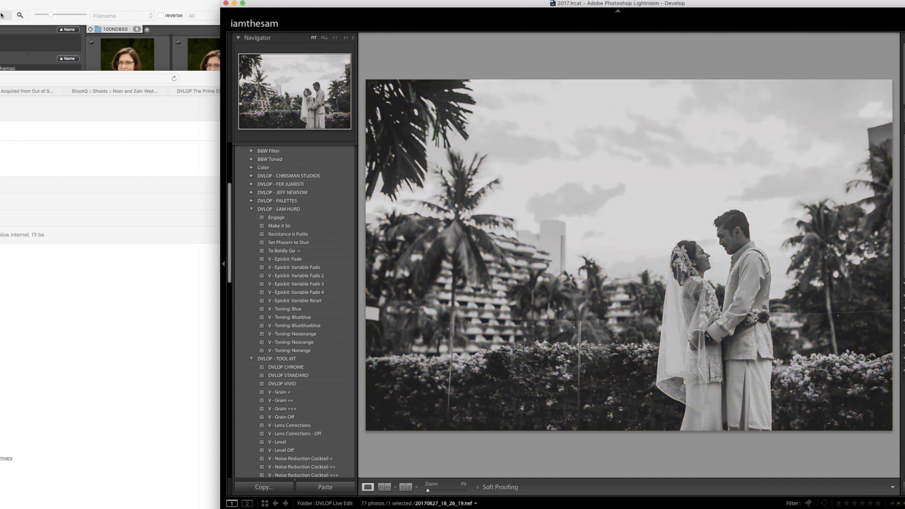
{"action": "key", "text": "r"}
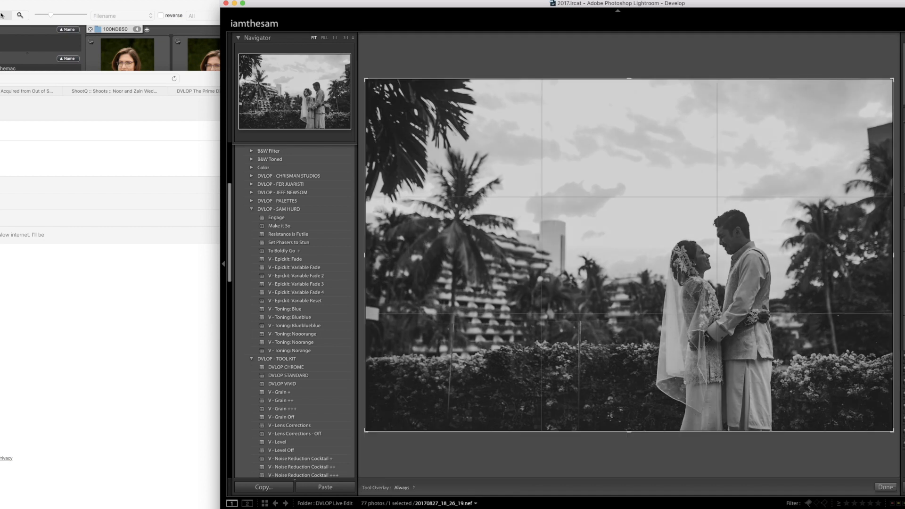
{"action": "key", "text": "r"}
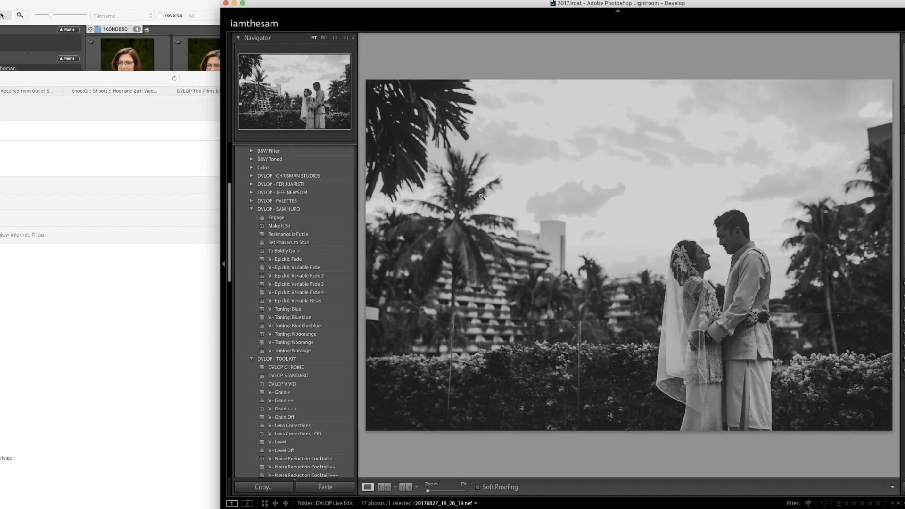
{"action": "left_click", "coordinate": [282, 251]}
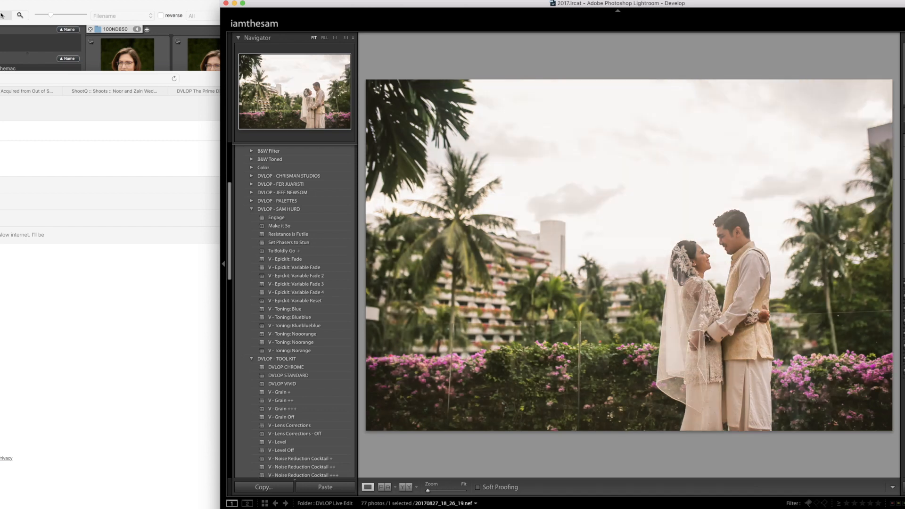
- Crop the palm garden couple to a wider format and reposition the photo in the frame, trimming sky above and some hedge below
{"action": "key", "text": "r"}
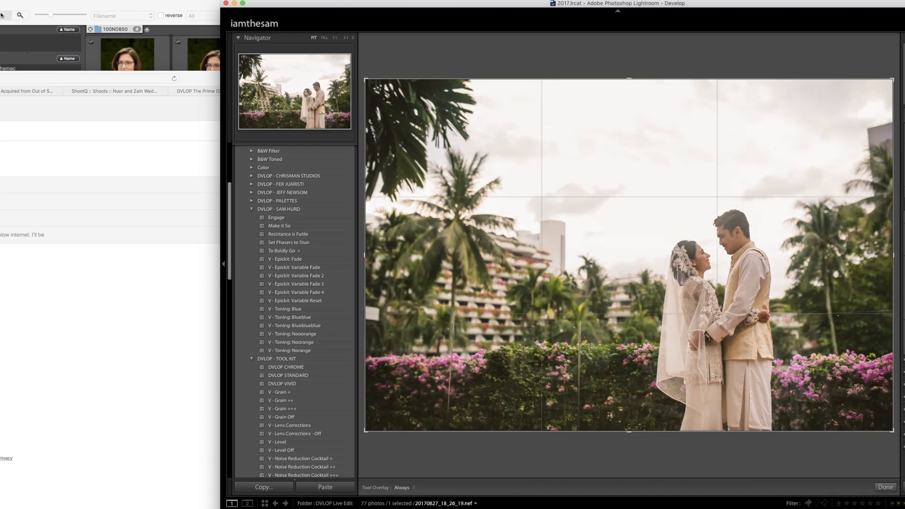
{"action": "left_click_drag", "start_coordinate": [708, 252], "coordinate": [710, 183]}
{"action": "key", "text": "r"}
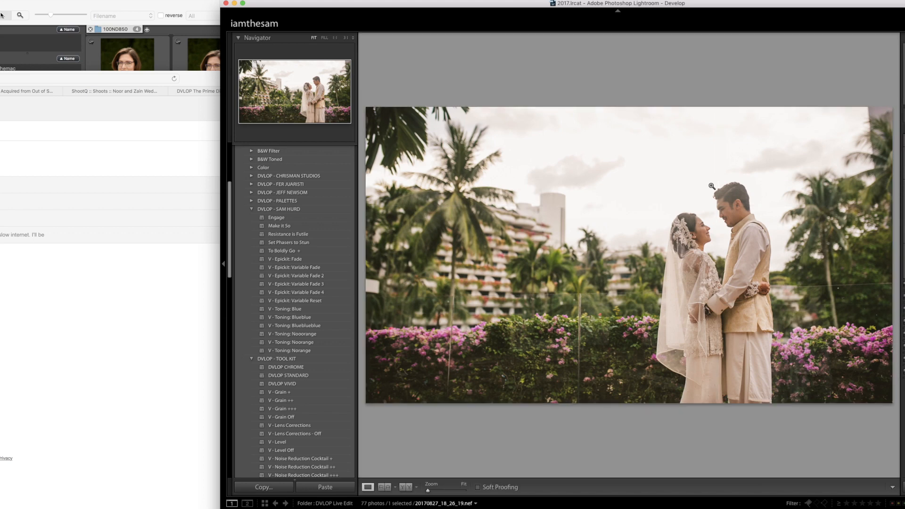
{"action": "key", "text": "r"}
{"action": "left_click_drag", "start_coordinate": [750, 254], "coordinate": [752, 282]}
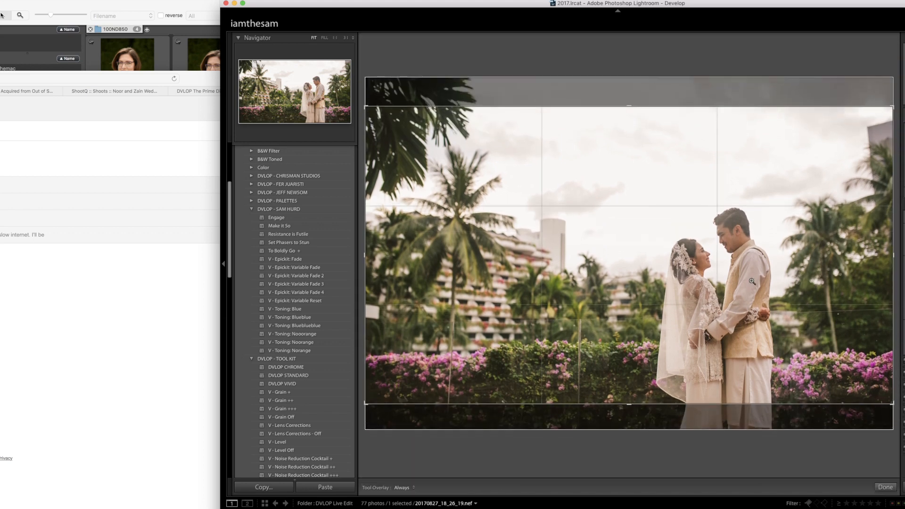
{"action": "key", "text": "r"}
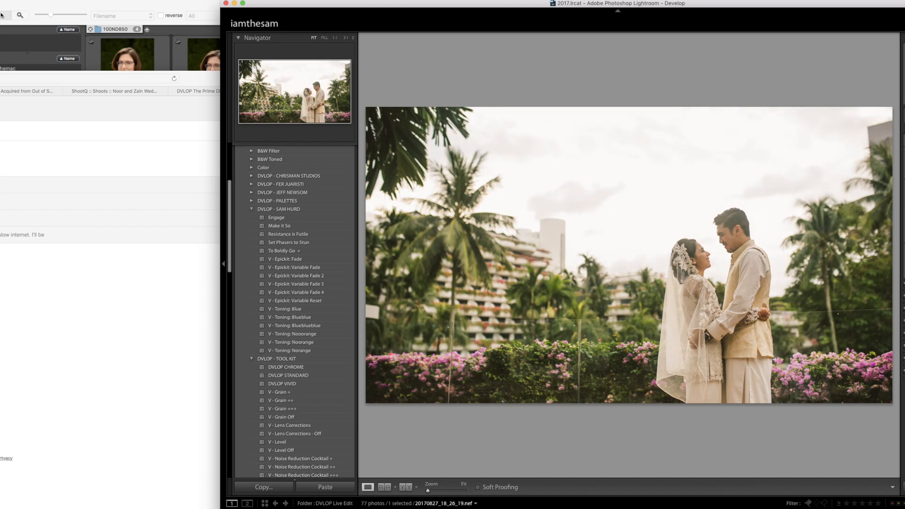
- Advance to the young man behind the hanging branches, rotate the crop slightly and apply the "Set Phasers to Stun" preset
{"action": "key", "text": "Right"}
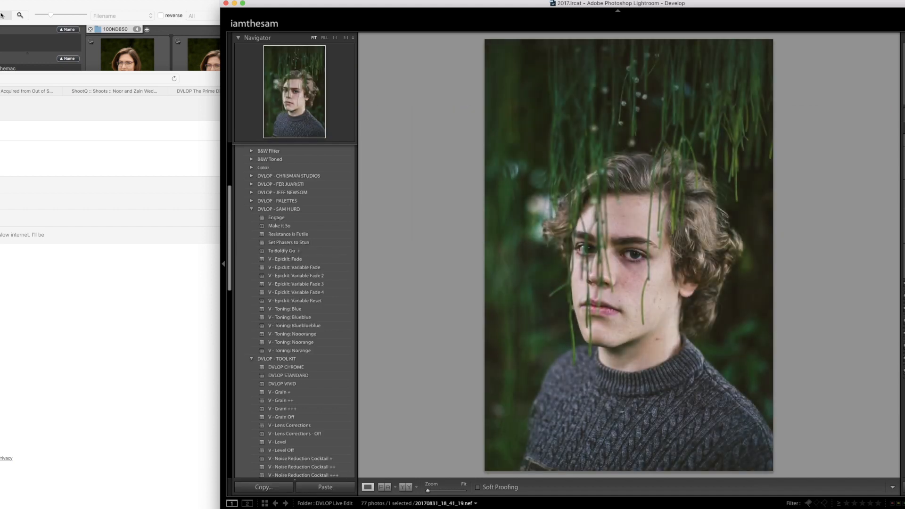
{"action": "key", "text": "r"}
{"action": "left_click_drag", "start_coordinate": [817, 218], "coordinate": [822, 215]}
{"action": "key", "text": "Return"}
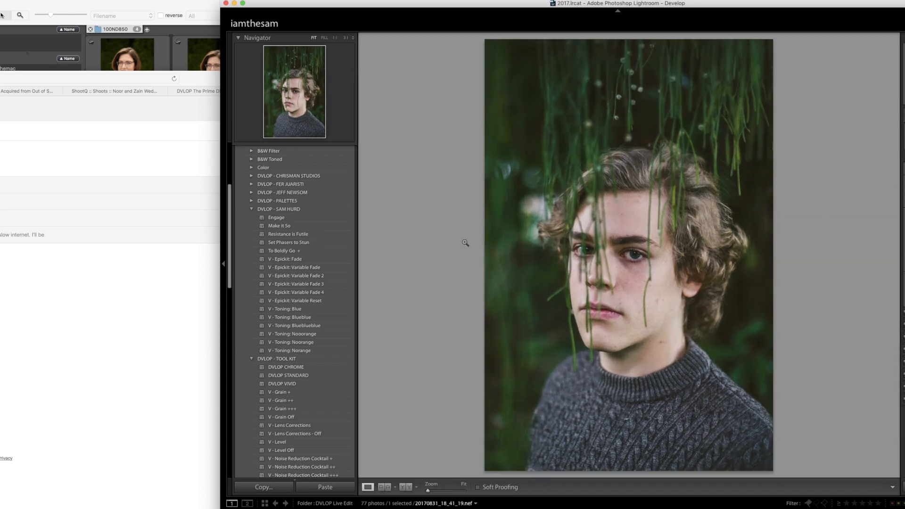
{"action": "left_click", "coordinate": [313, 242]}
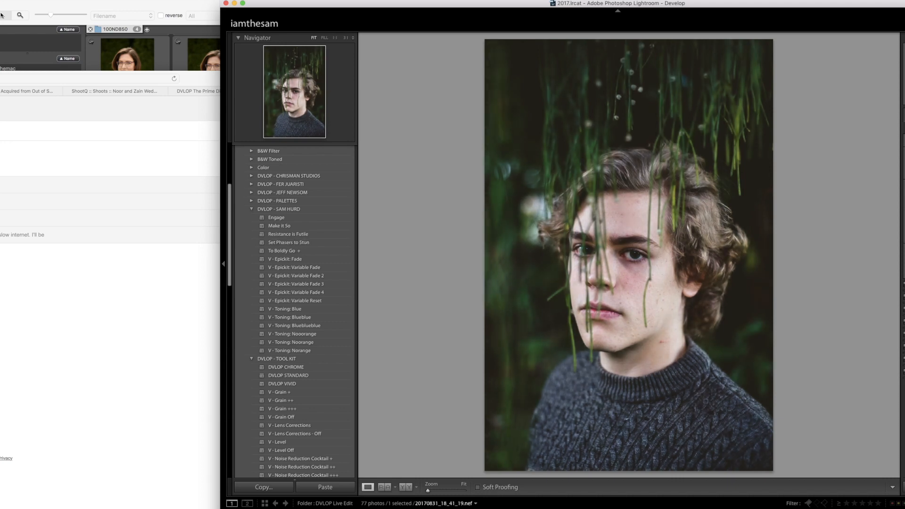
- Switch to the Google Hangouts window to check it and return to Lightroom
{"action": "key", "text": "ctrl+Up"}
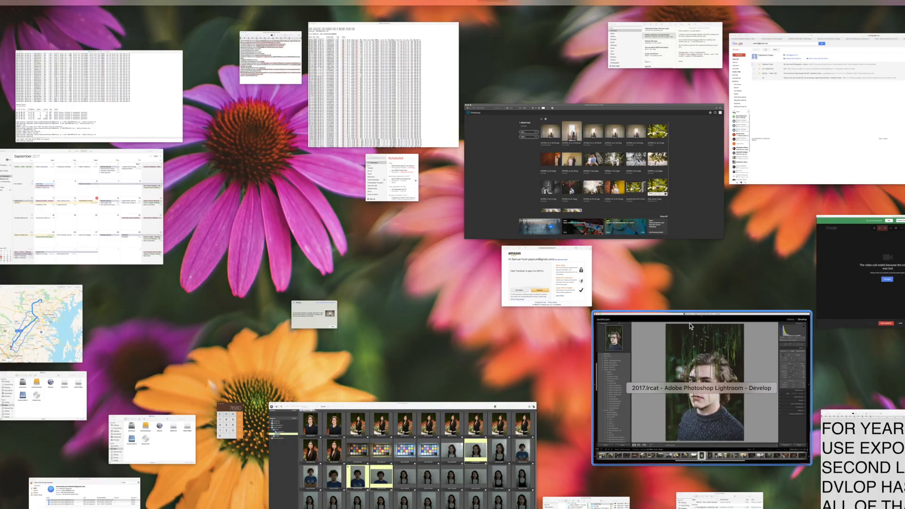
{"action": "left_click", "coordinate": [830, 325]}
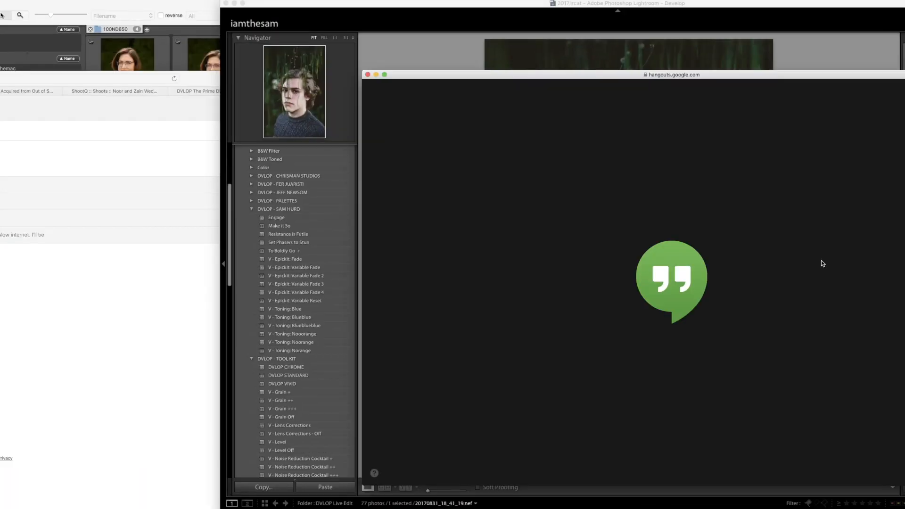
{"action": "key", "text": "ctrl+Up"}
{"action": "left_click", "coordinate": [706, 322]}
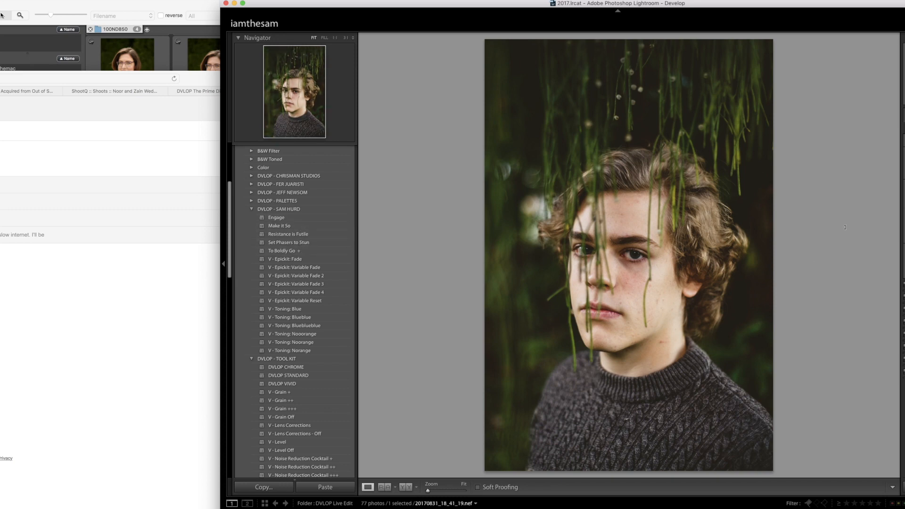
- Check the young man's eyes up close and add a slightly tilted graduated filter up from his sweater to eye level
{"action": "key", "text": "r"}
{"action": "key", "text": "r"}
{"action": "left_click", "coordinate": [645, 270]}
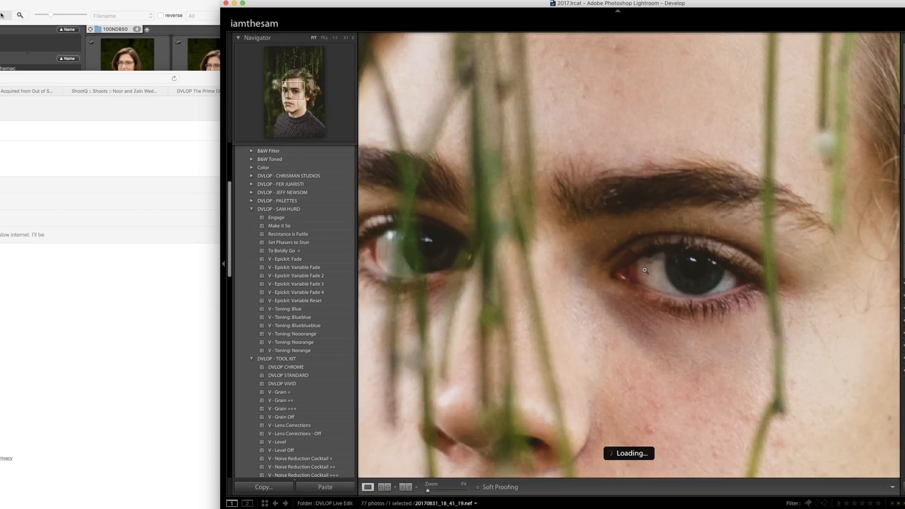
{"action": "left_click", "coordinate": [645, 270]}
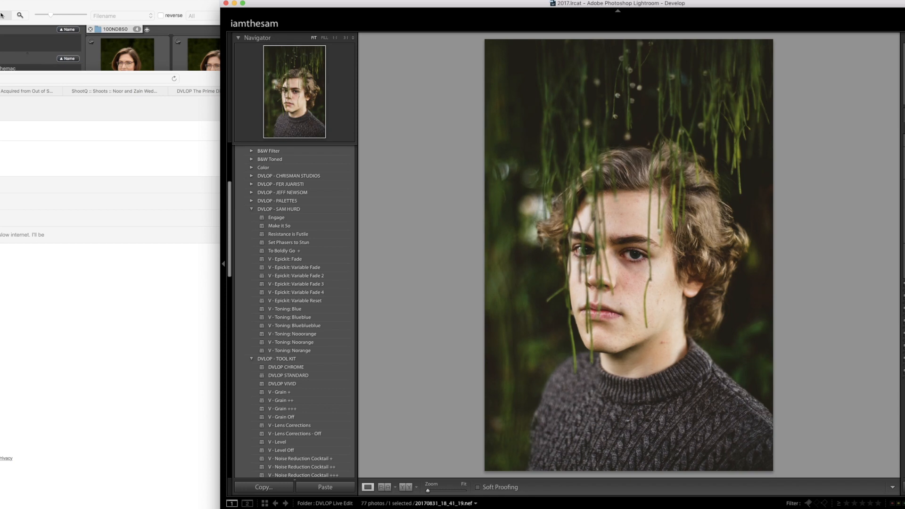
{"action": "key", "text": "m"}
{"action": "left_click_drag", "start_coordinate": [665, 460], "coordinate": [684, 264]}
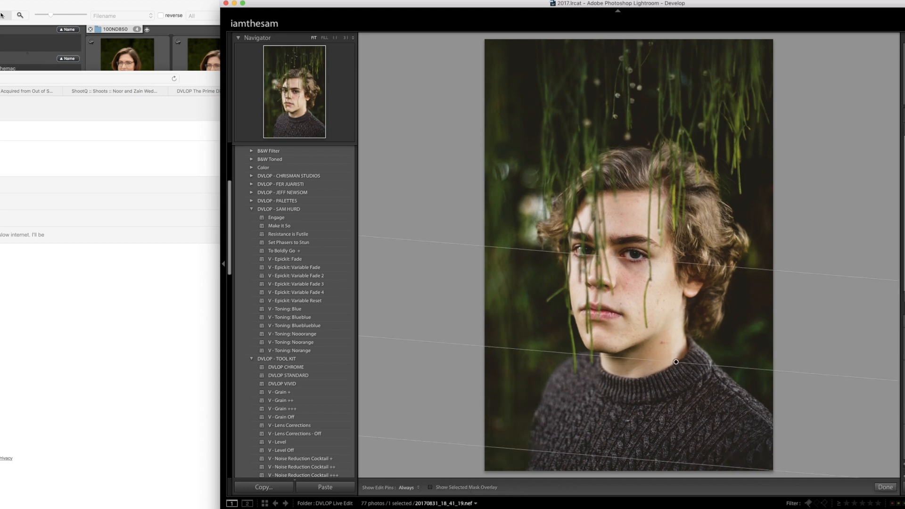
{"action": "key", "text": "m"}
- Advance to the young man's portrait among pink flowers, paste the develop settings onto it and rotate its crop slightly
{"action": "key", "text": "Right"}
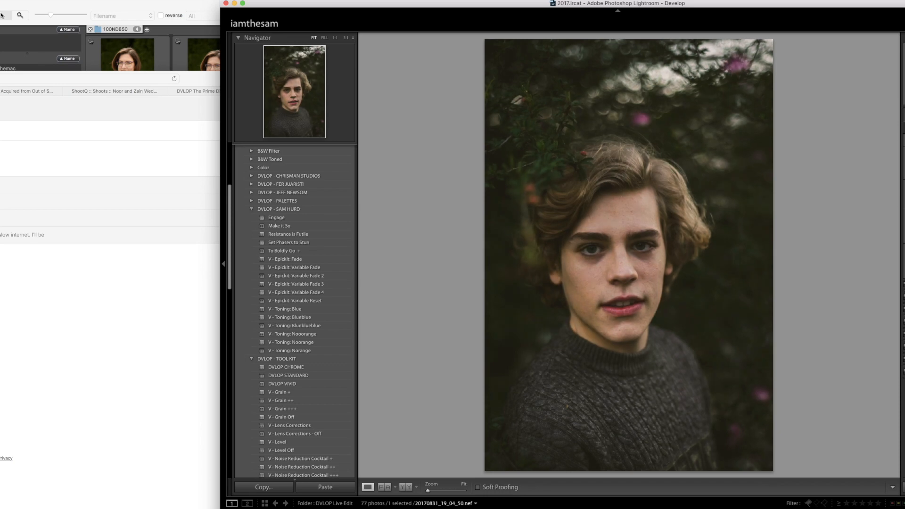
{"action": "key", "text": "super+shift+v"}
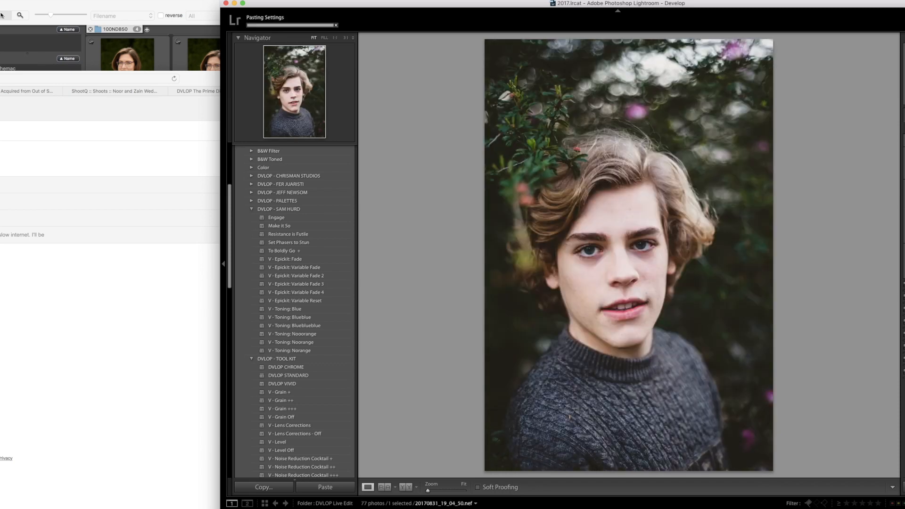
{"action": "key", "text": "r"}
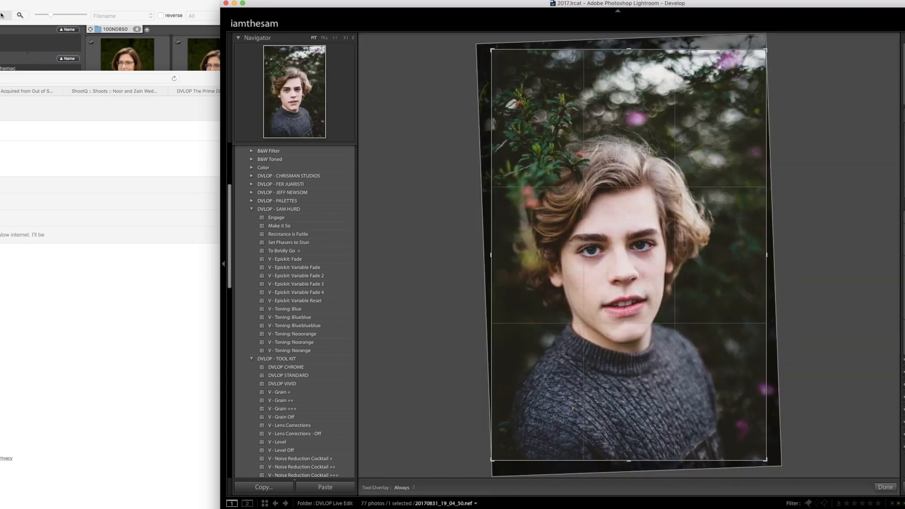
{"action": "key", "text": "Return"}
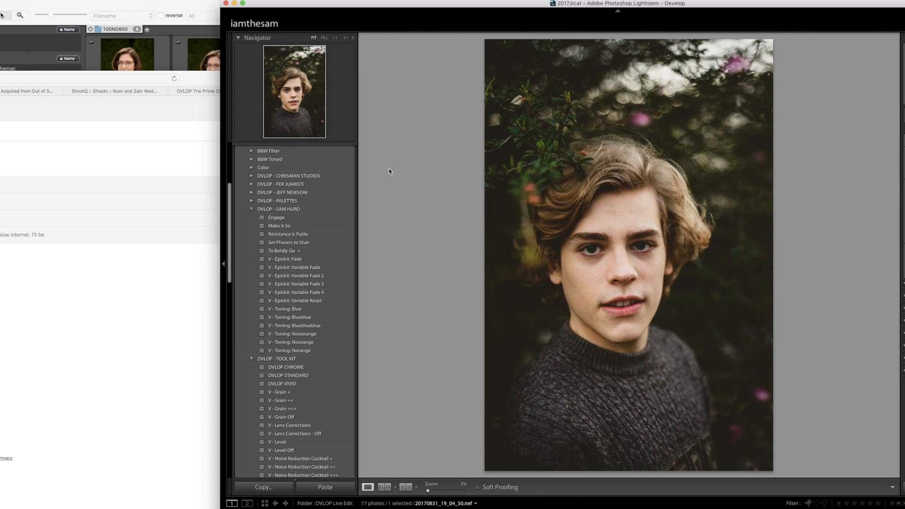
- Switch to Safari
{"action": "key", "text": "super+Tab"}
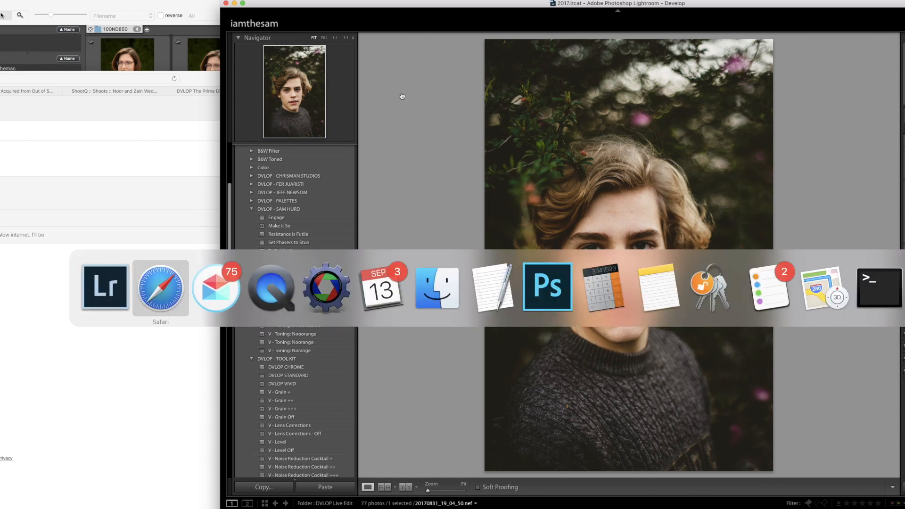